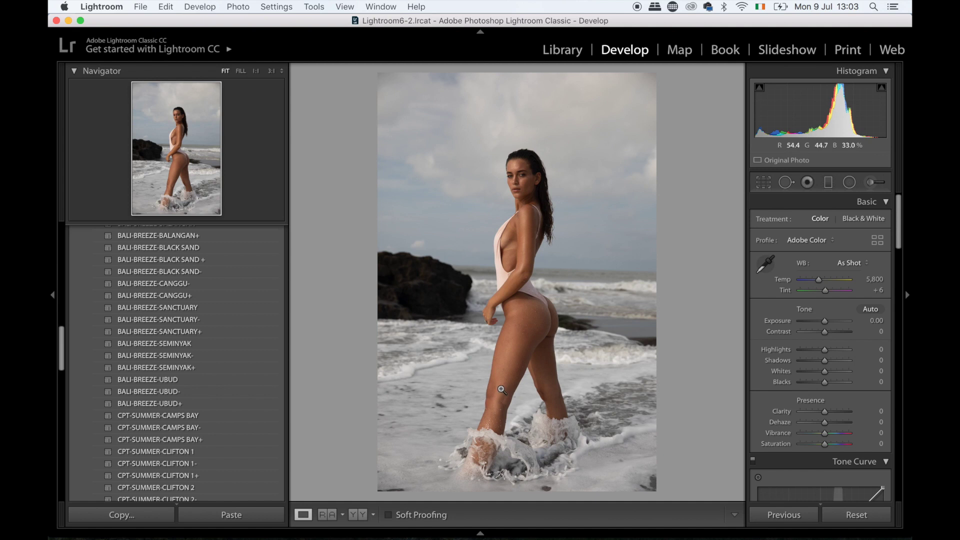
Inspect the model's skin on the body and face of the beach photo at 1:1 magnification
click(516, 311)
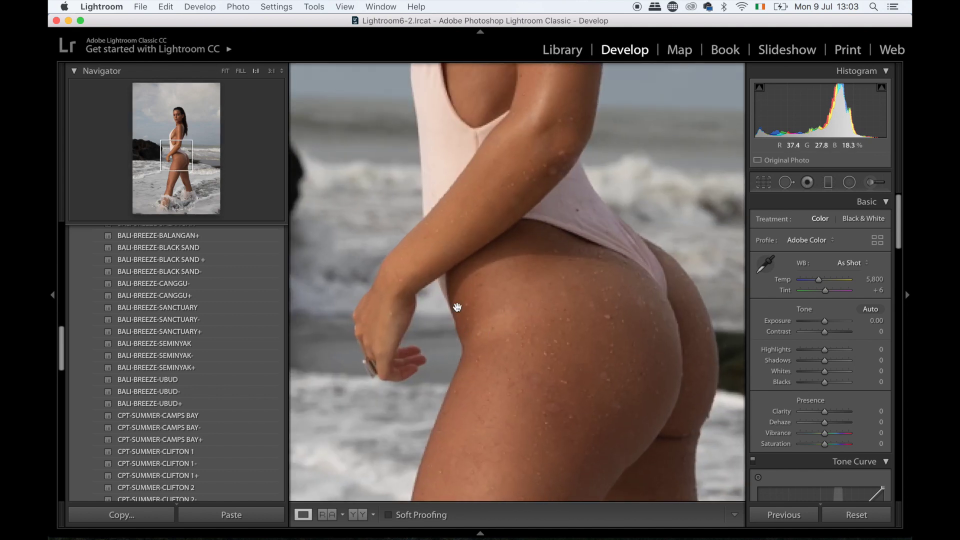
drag(528, 438, 535, 275)
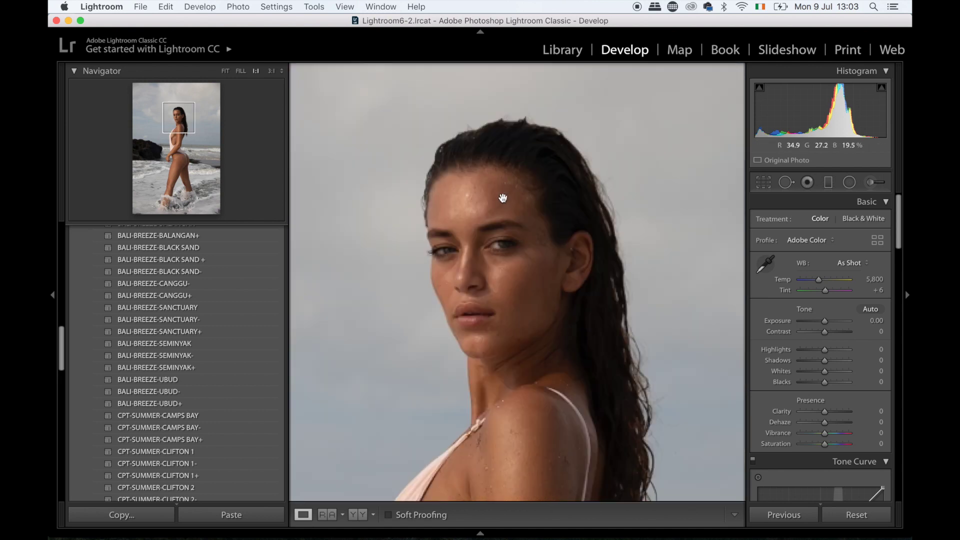
click(489, 307)
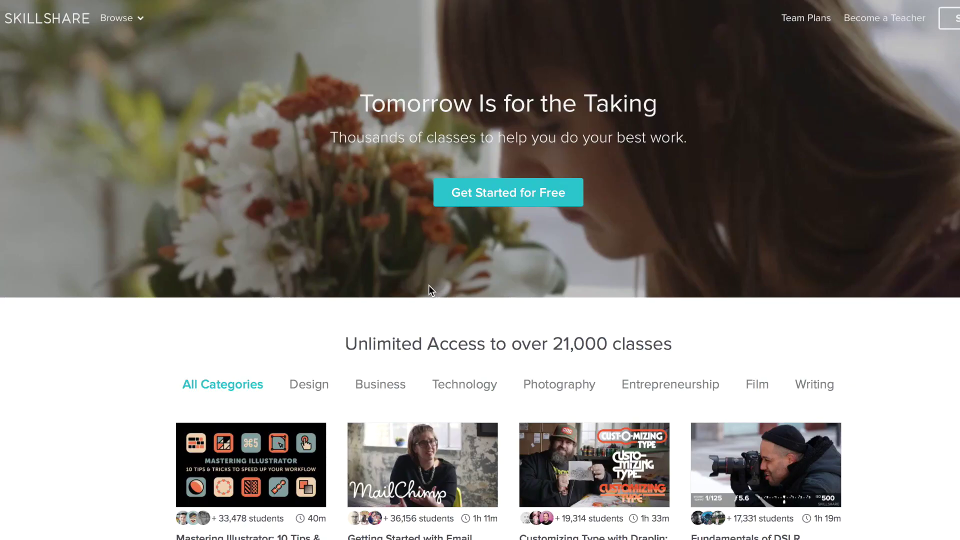
Browse Skillshare's Photography category and its featured and trending classes, then pick the lingerie retouching class
click(559, 393)
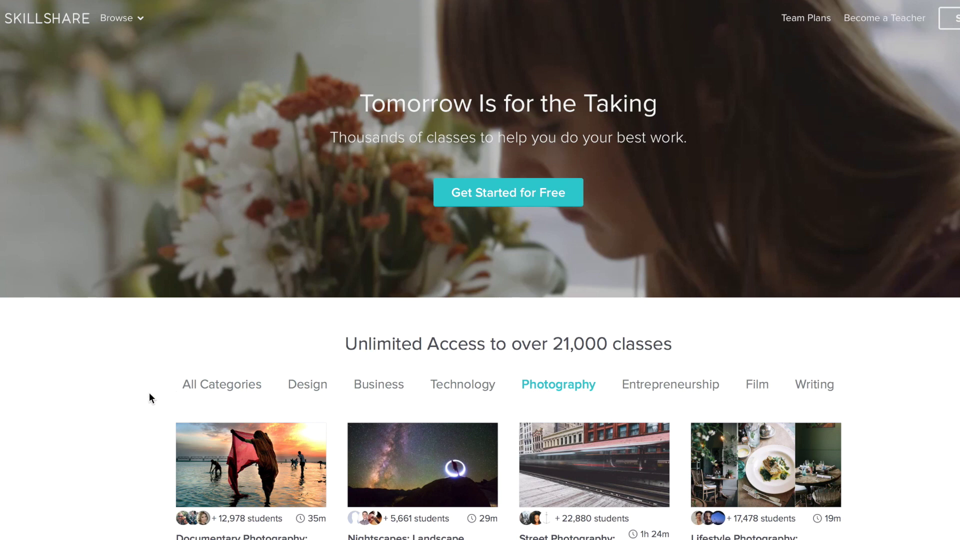
scroll(117, 440, down, 5)
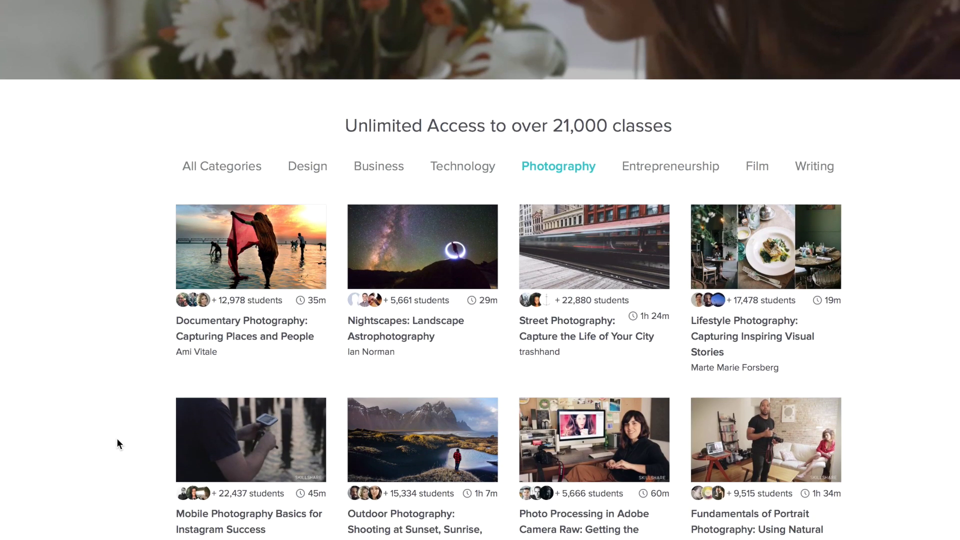
scroll(117, 442, down, 3)
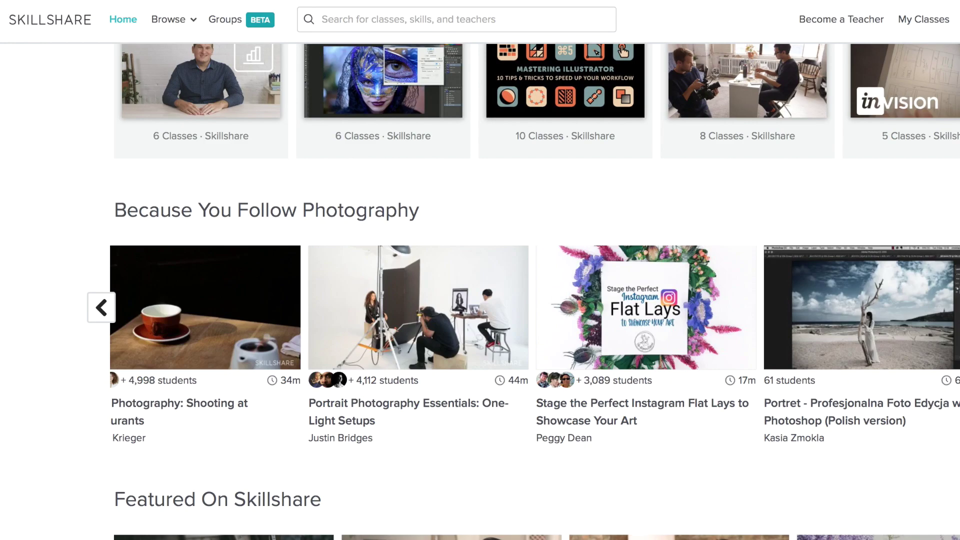
scroll(524, 291, down, 3)
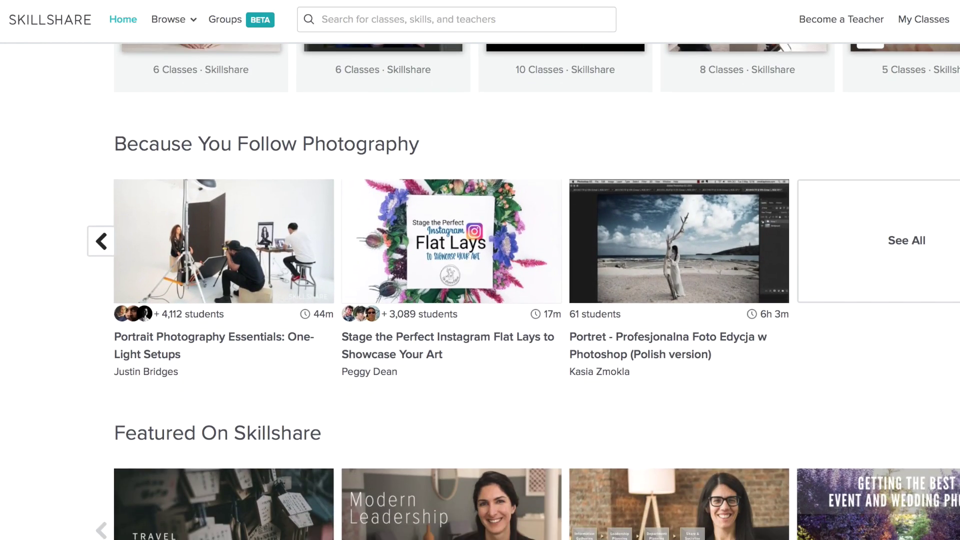
scroll(523, 291, down, 7)
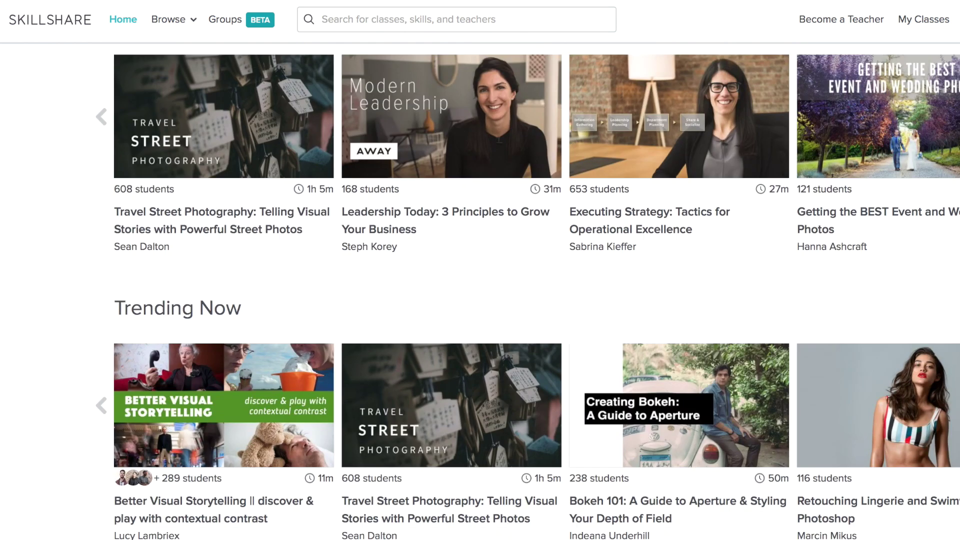
scroll(941, 363, down, 1)
mouse_move(940, 363)
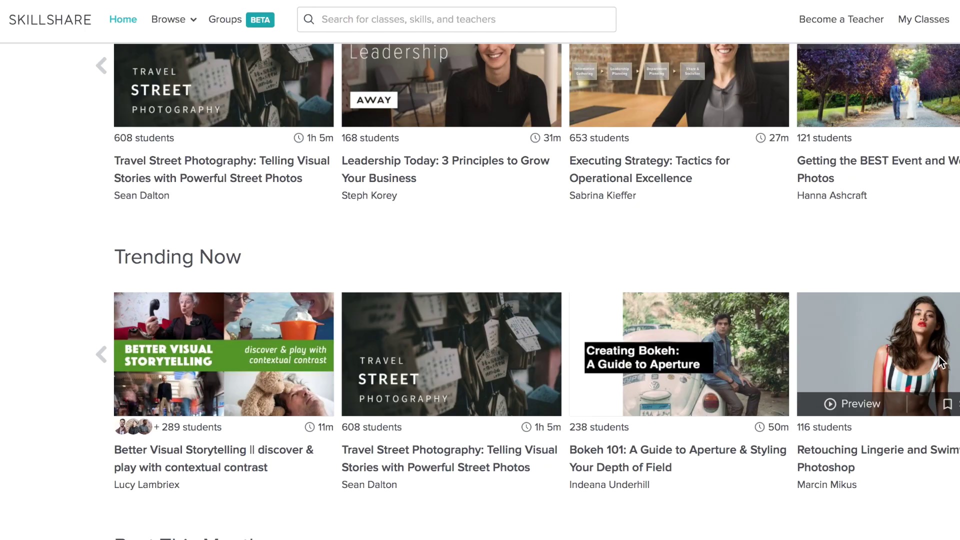
click(939, 356)
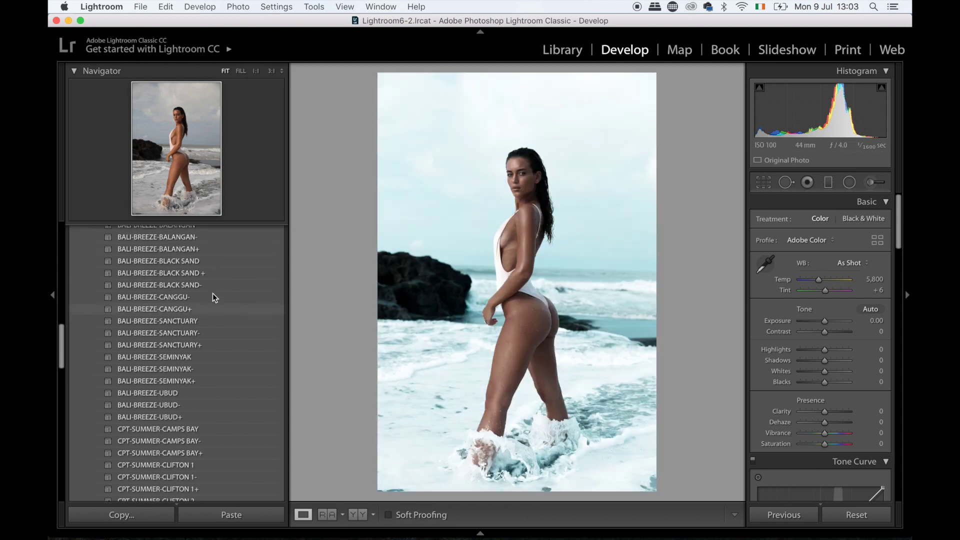
Preview the BALI-BREEZE user presets on the beach photo in Lightroom
scroll(210, 295, up, 3)
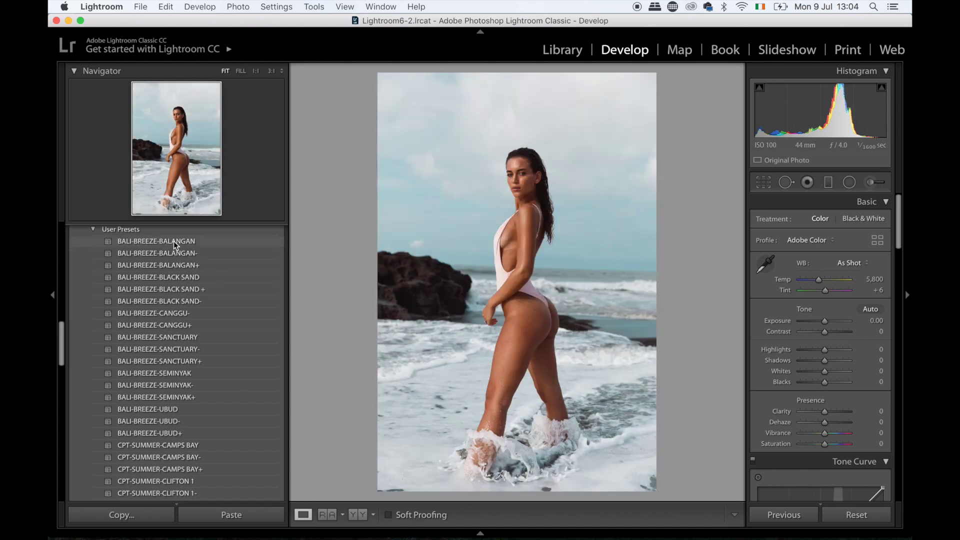
scroll(176, 285, down, 2)
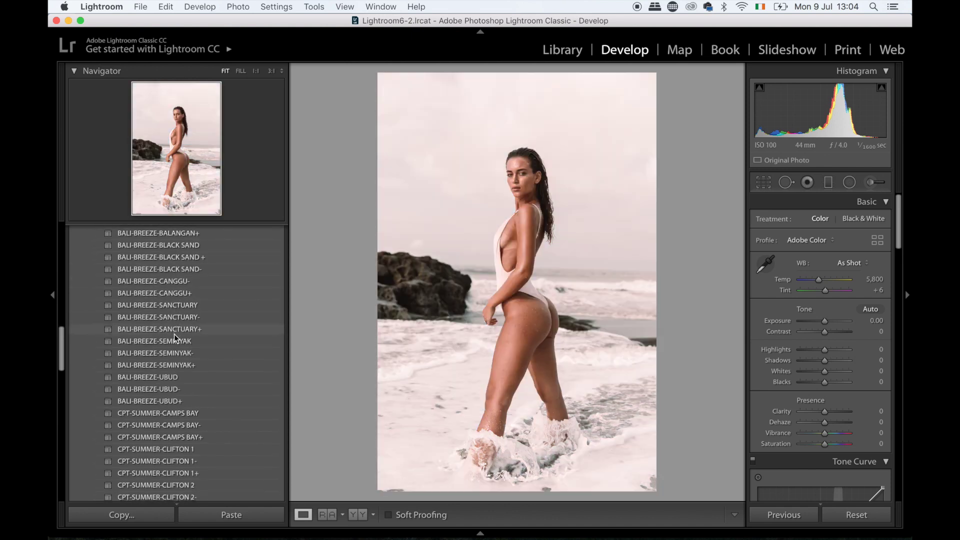
scroll(179, 359, down, 1)
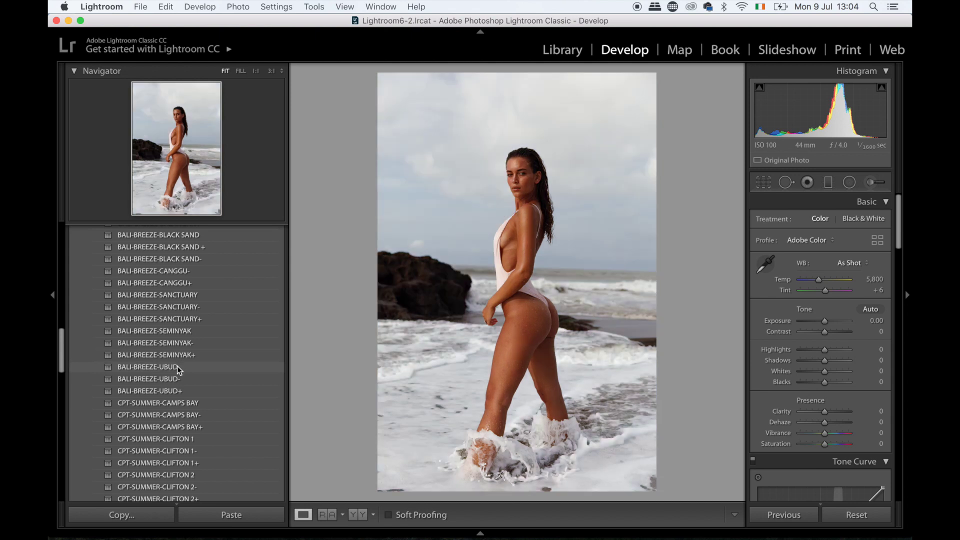
scroll(179, 369, up, 3)
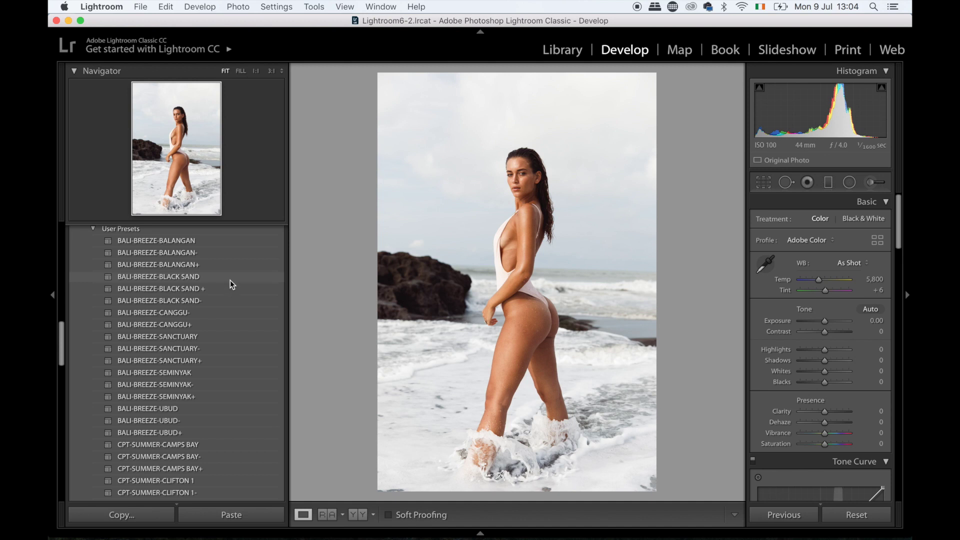
Try the BALI-BREEZE-BALANGAN preset on the photo with exposure +0.05 and whites −23
click(219, 244)
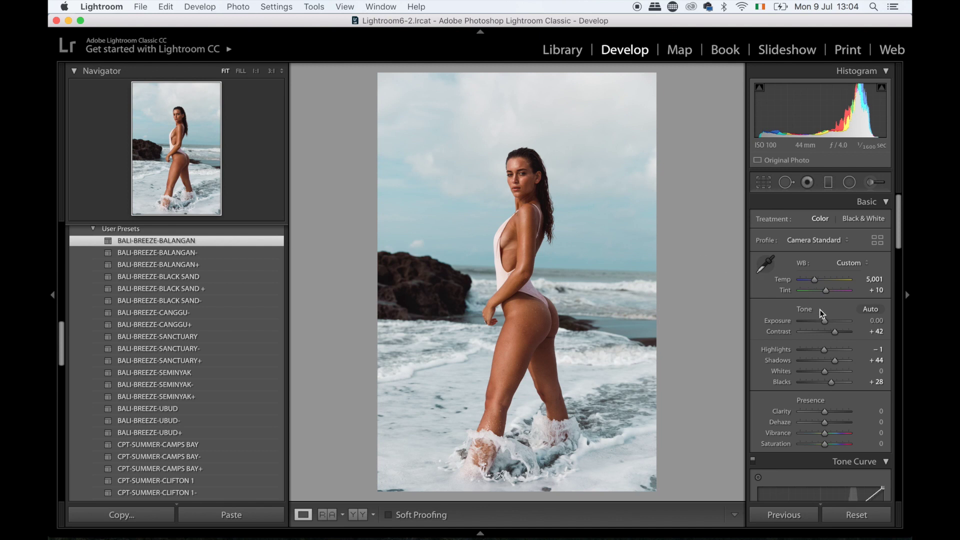
drag(826, 324, 826, 324)
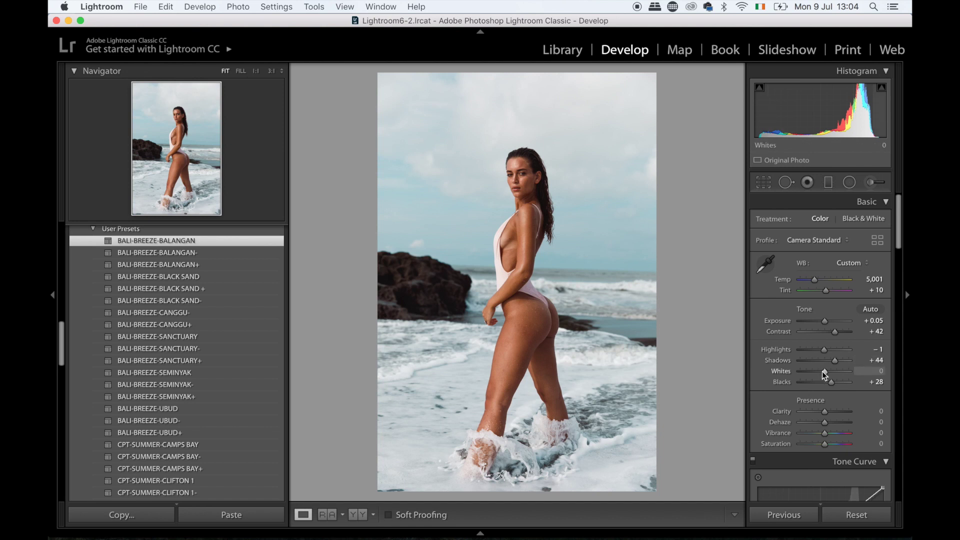
drag(824, 372, 819, 372)
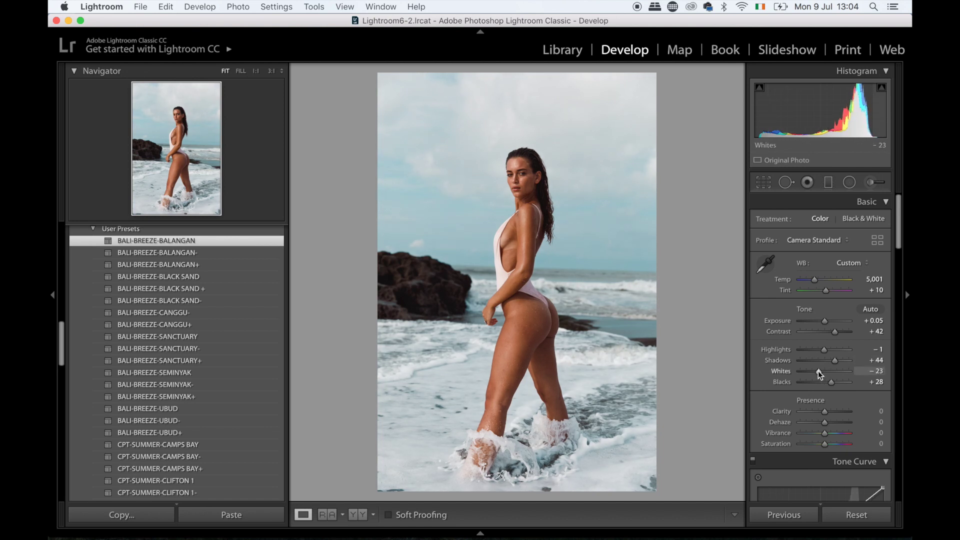
click(859, 519)
key(super+z)
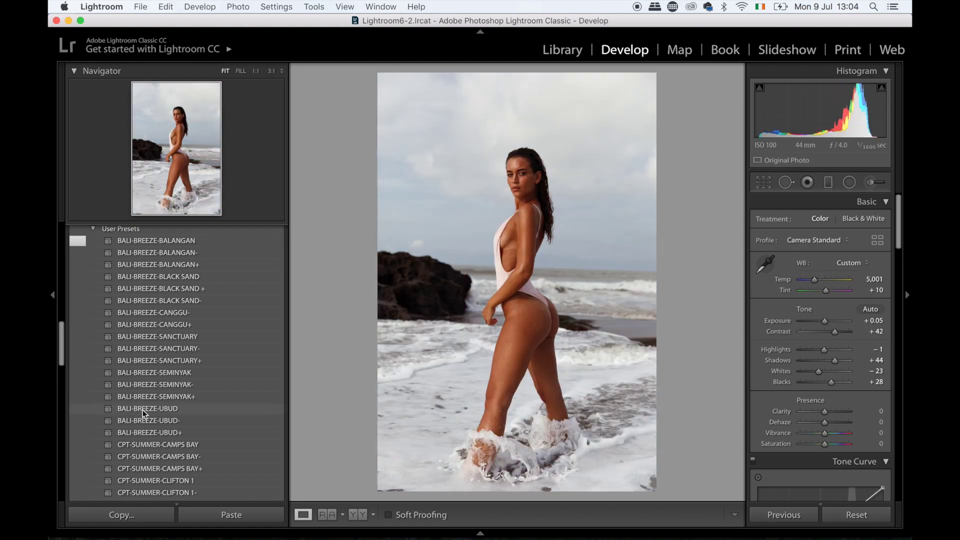
Apply the BALI-BREEZE-UBUD+ preset to the photo and set the exposure to +0.43
click(149, 433)
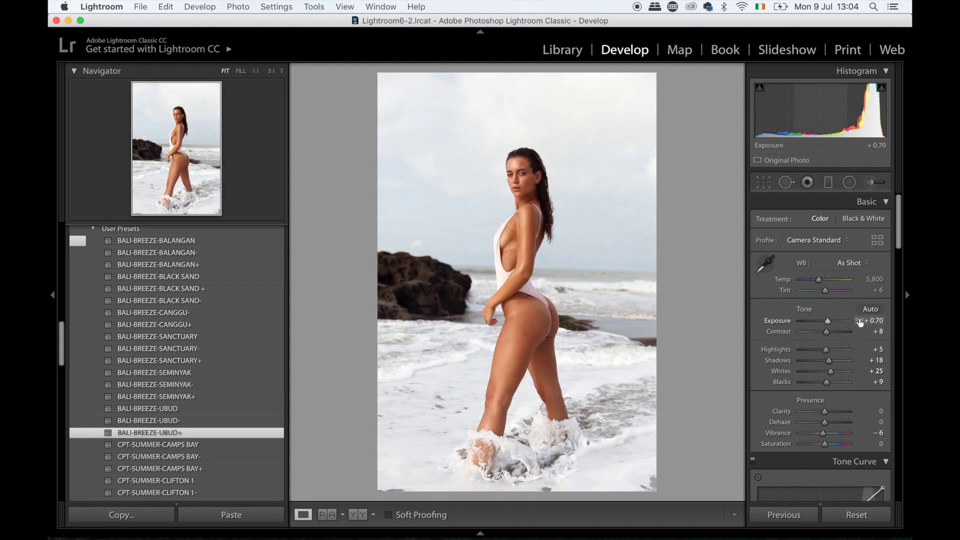
drag(860, 322, 827, 321)
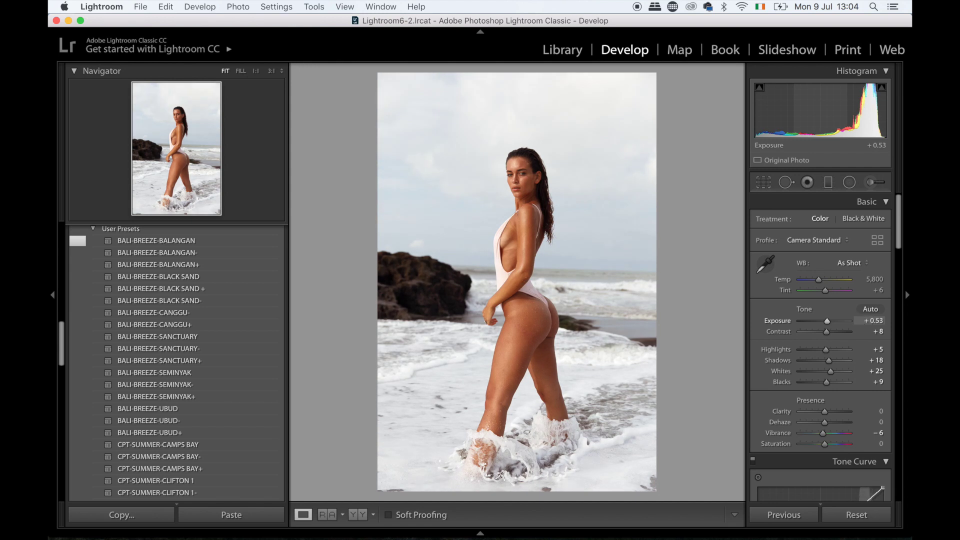
drag(870, 321, 868, 321)
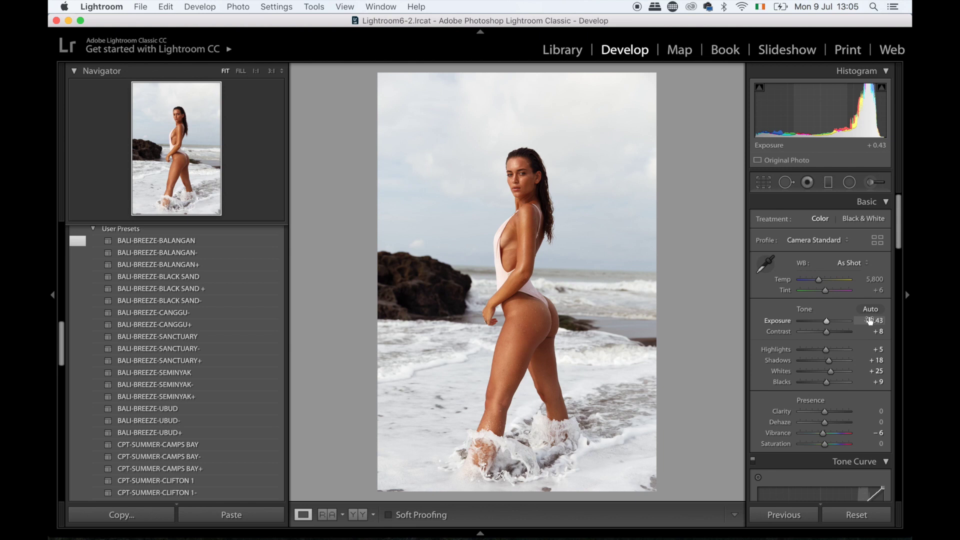
Adjust the photo's blue tones to hue −41 and luminance −37
scroll(870, 321, down, 10)
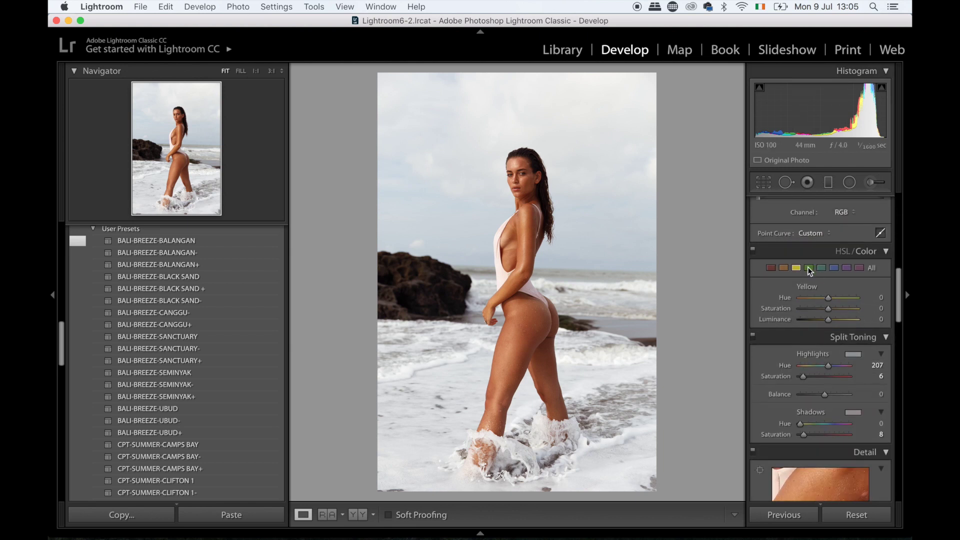
click(821, 269)
click(833, 268)
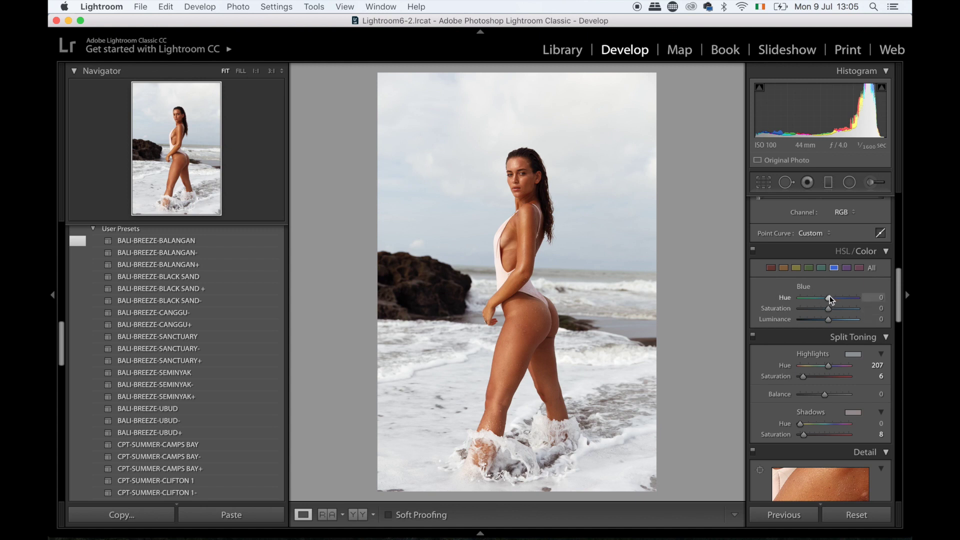
drag(828, 297, 815, 322)
click(816, 319)
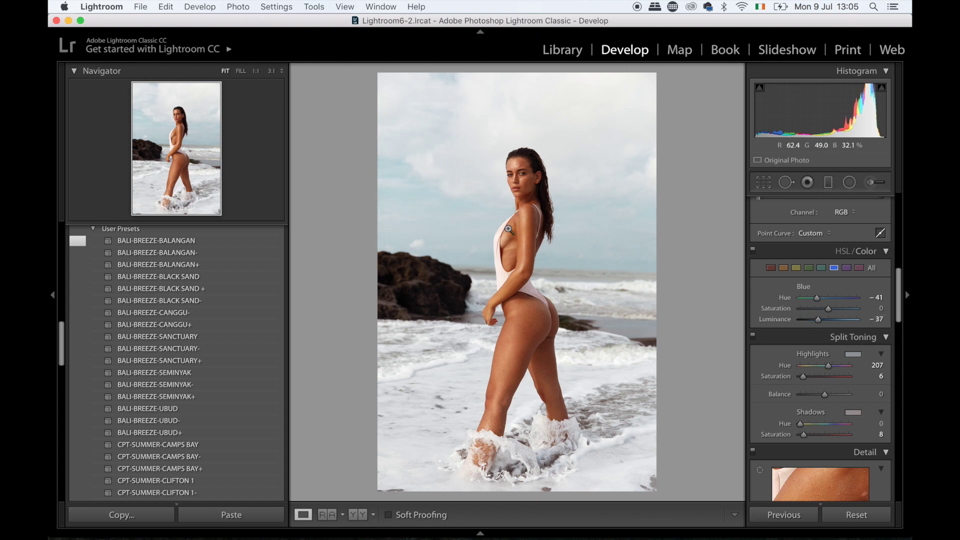
Open the photo for editing in Adobe Photoshop CC 2018 and duplicate the Background layer
right_click(536, 213)
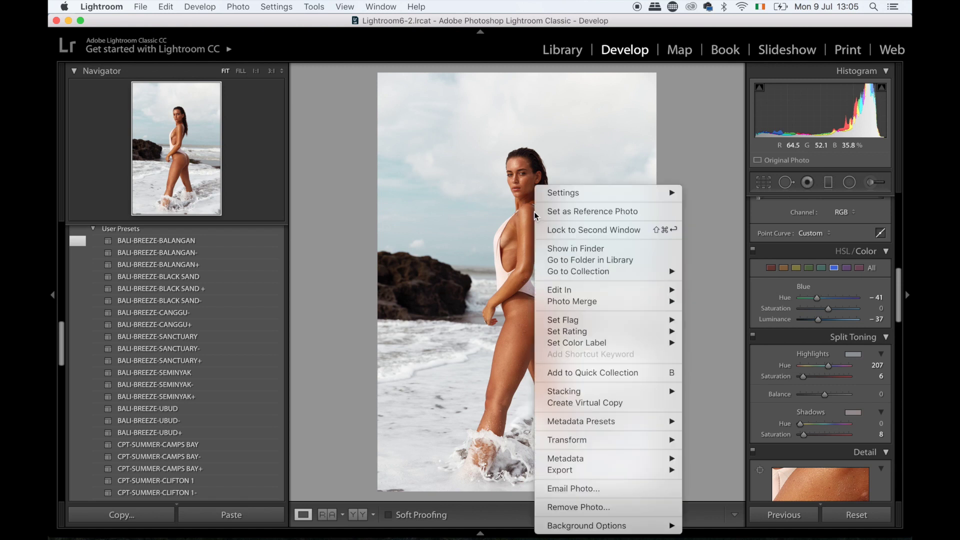
mouse_move(580, 290)
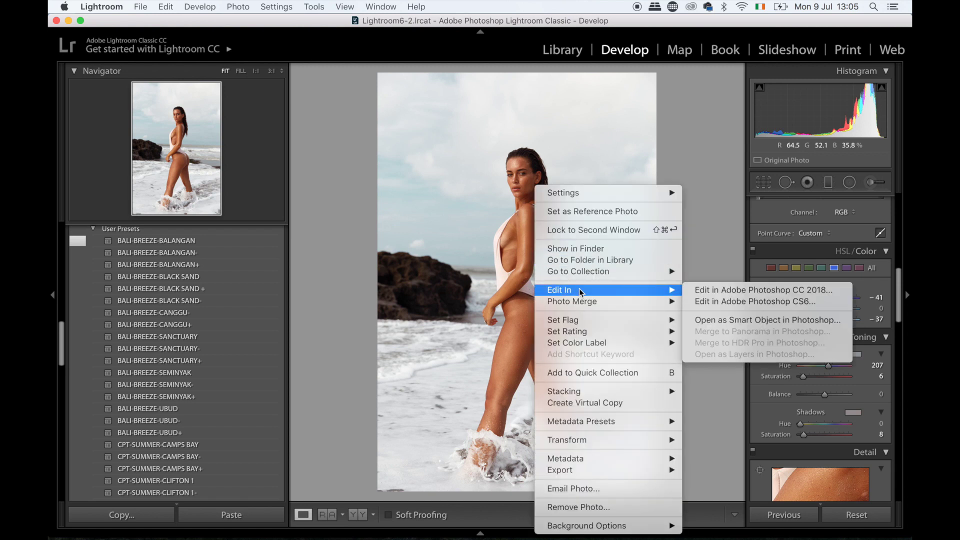
click(731, 291)
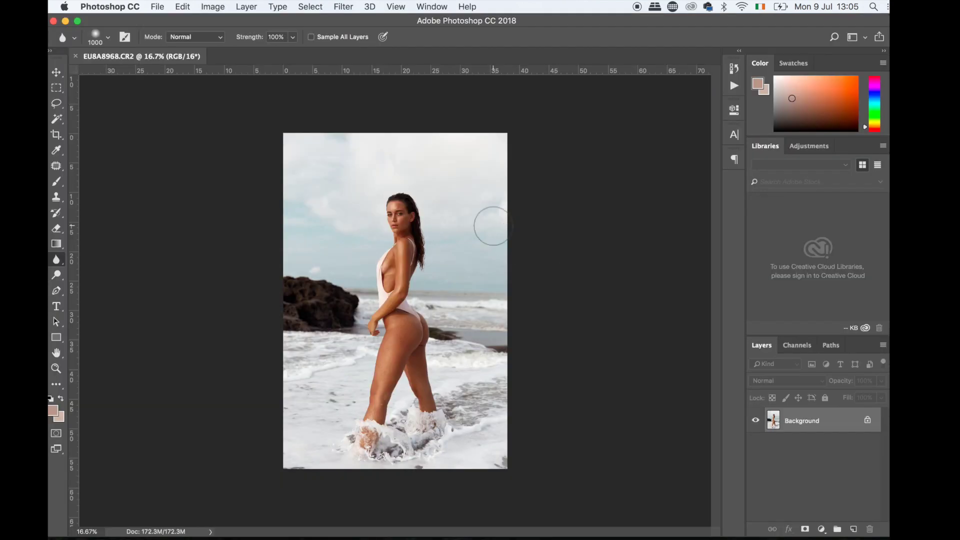
key(super+j)
Set up a small Brush for retouching the model's face, with size 50, flow 4% and smoothing 0%
key(super+plus)
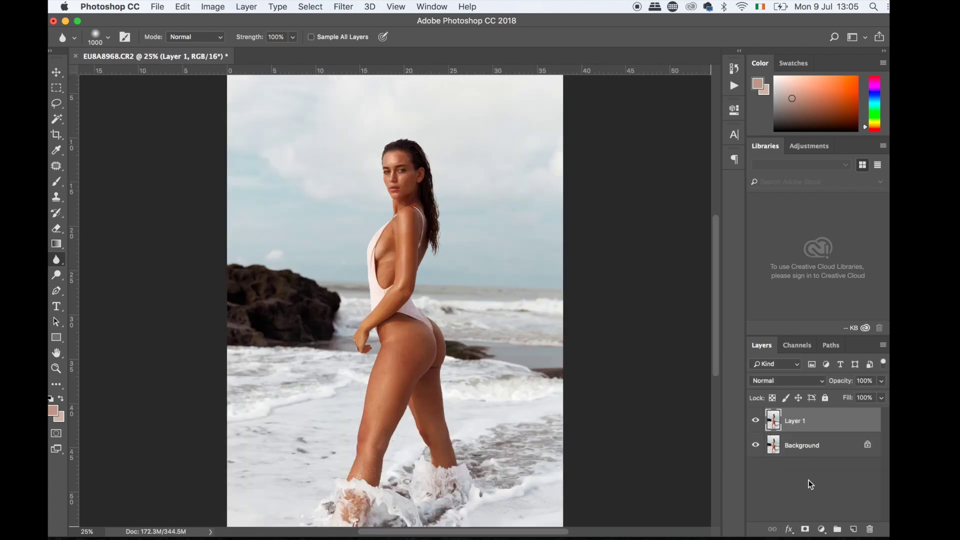
key(super+plus)
key(super+plus)
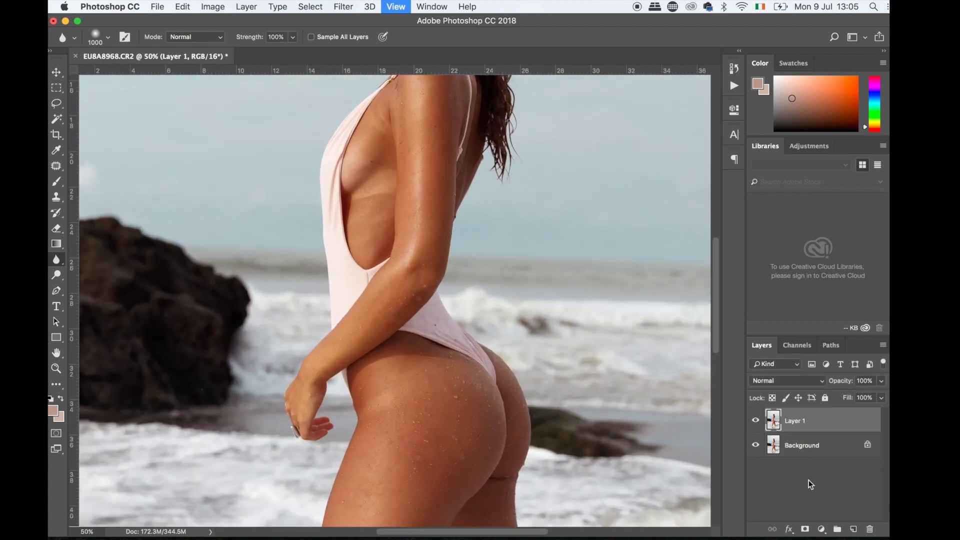
key(super+plus)
scroll(493, 204, up, 10)
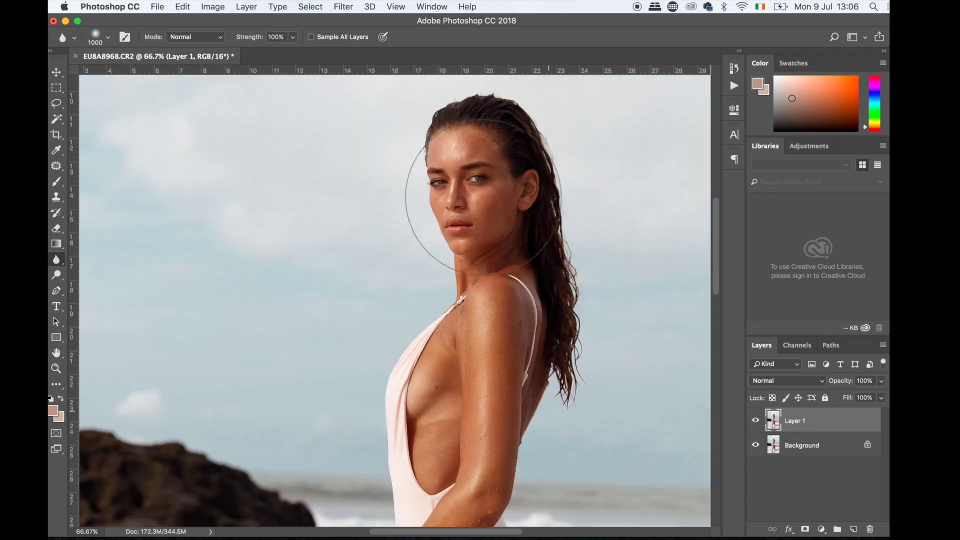
key(super+plus)
key(super+plus)
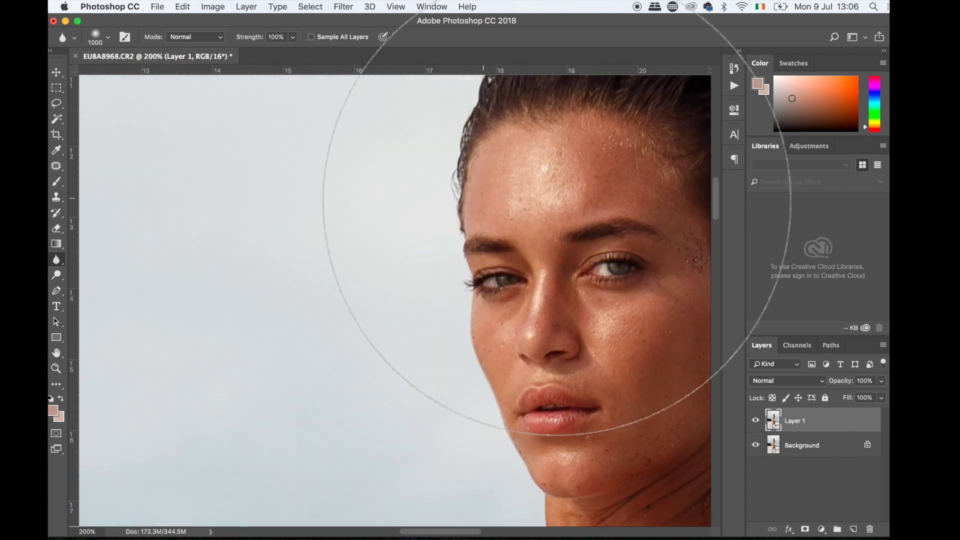
key(j)
mouse_move(541, 270)
mouse_down()
mouse_move(520, 261)
mouse_move(520, 281)
mouse_up()
key(b)
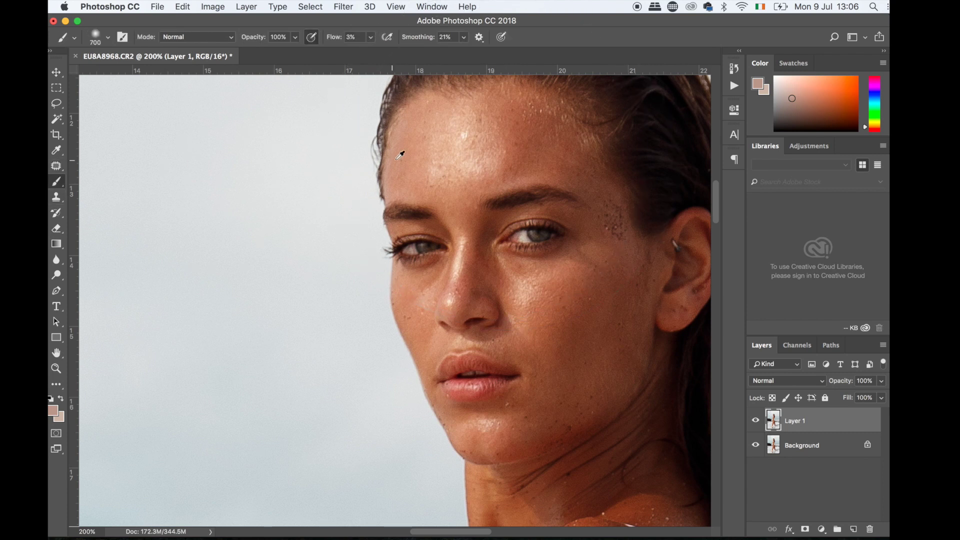
drag(421, 39, 406, 39)
drag(332, 39, 336, 40)
key(bracketleft)
key(bracketleft)
key(bracketleft)
key(bracketleft)
key(bracketleft)
key(bracketleft)
key(bracketleft)
key(bracketleft)
key(bracketleft)
key(bracketleft)
Paint sampled skin tone softly under the eyes and over the cheek and forehead, enlarging the brush to 90
mouse_move(492, 259)
mouse_down()
mouse_move(508, 293)
mouse_move(499, 265)
mouse_up()
mouse_move(439, 274)
mouse_down()
mouse_move(418, 281)
mouse_move(445, 277)
mouse_up()
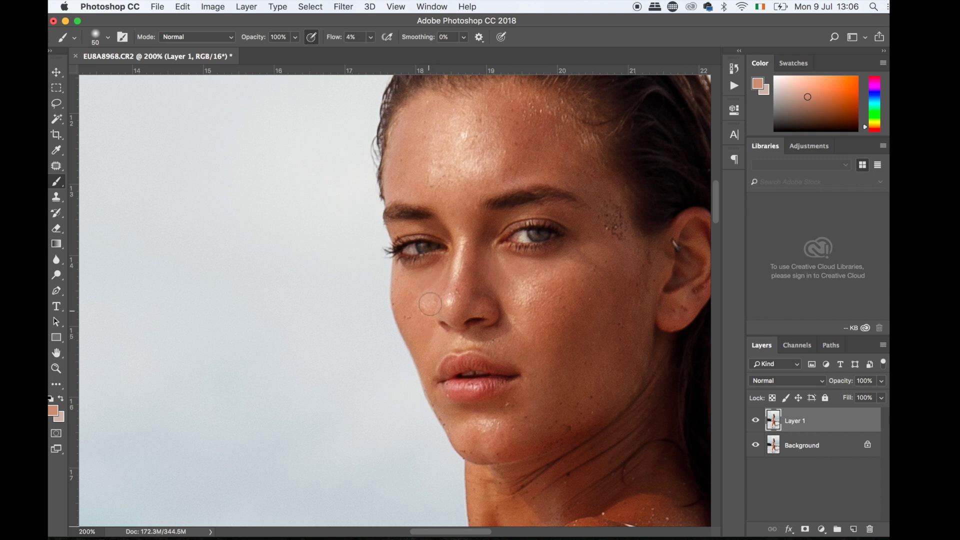
drag(413, 293, 405, 305)
drag(511, 171, 525, 169)
key(bracketright)
key(bracketright)
key(bracketright)
key(bracketright)
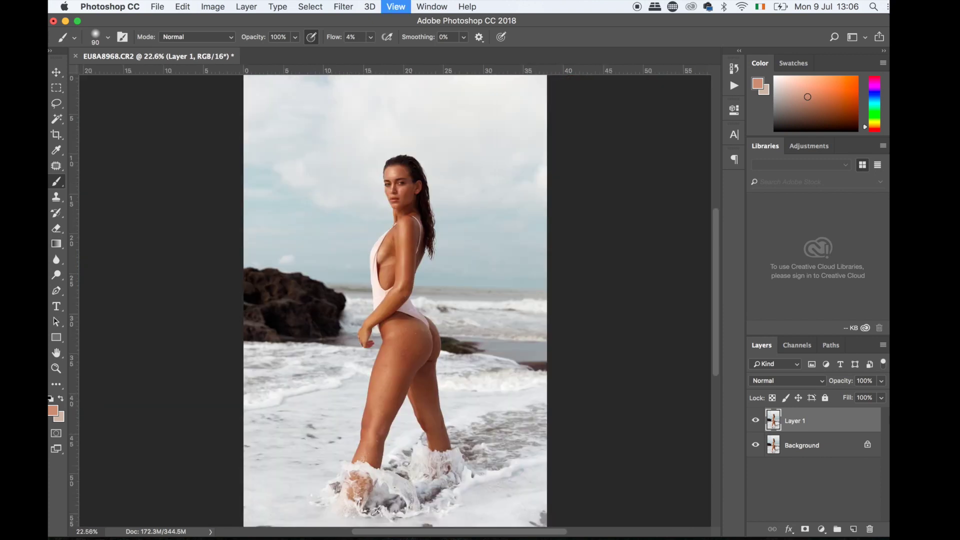
key(super+0)
key(super+plus)
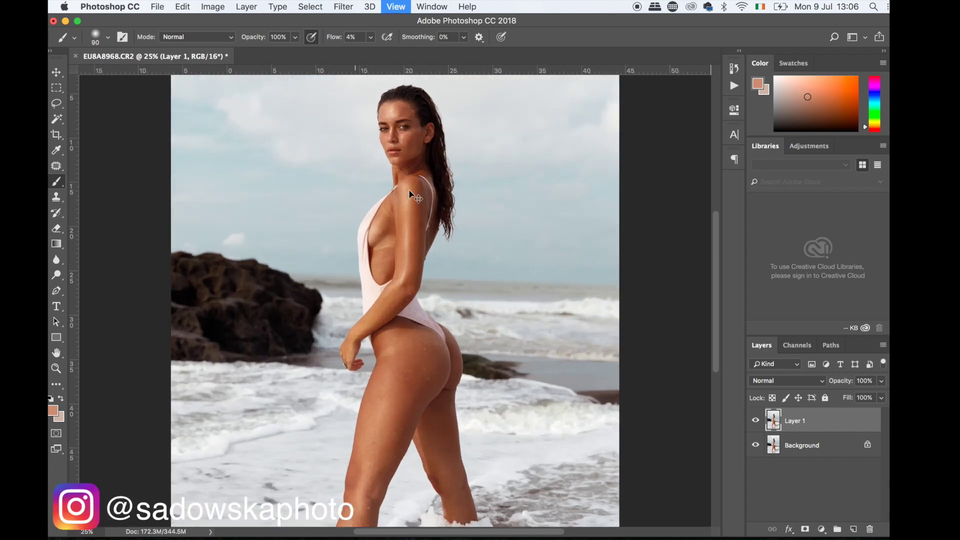
Inspect the skin on the model's torso, arm, hips and legs at 100% zoom for areas that need retouching
key(super+plus)
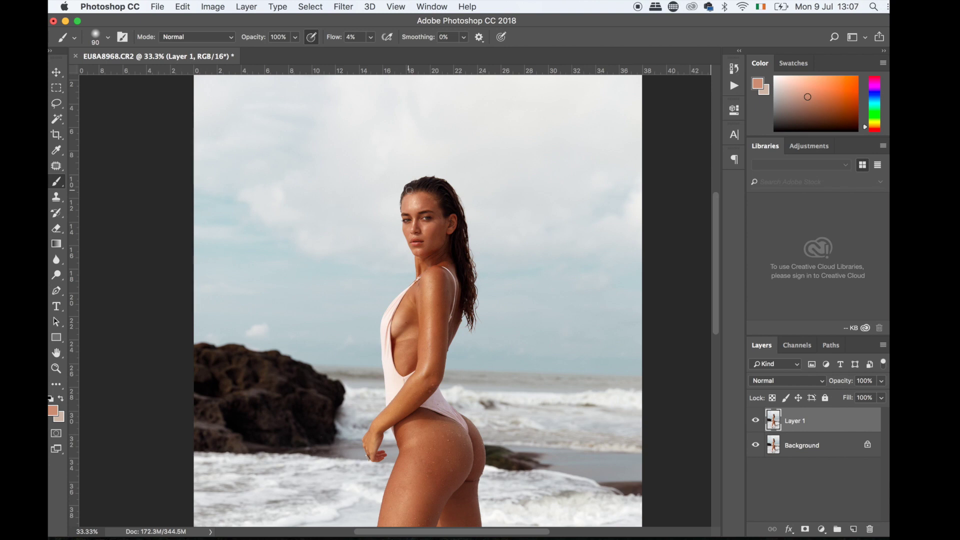
key(super+plus)
key(super+plus)
key(super+plus)
key(super+plus)
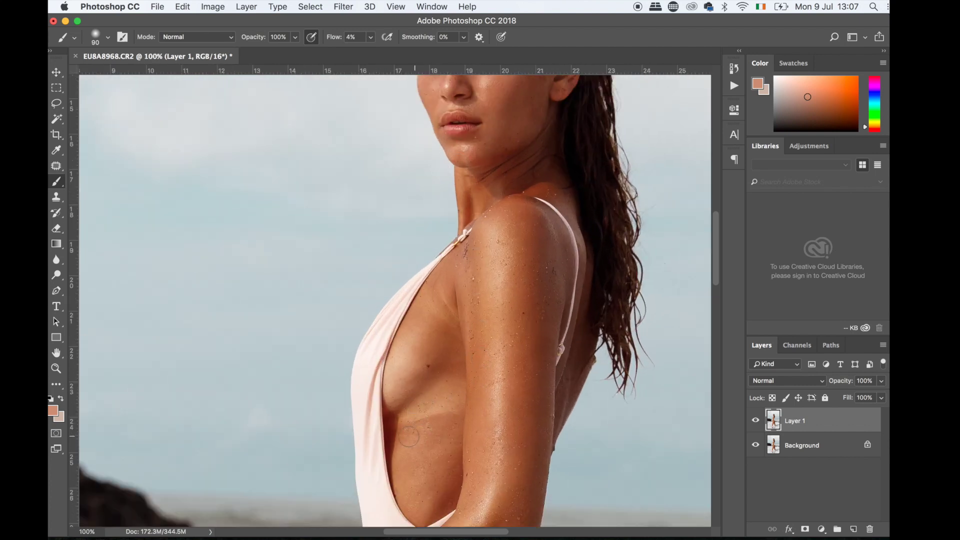
scroll(463, 407, down, 10)
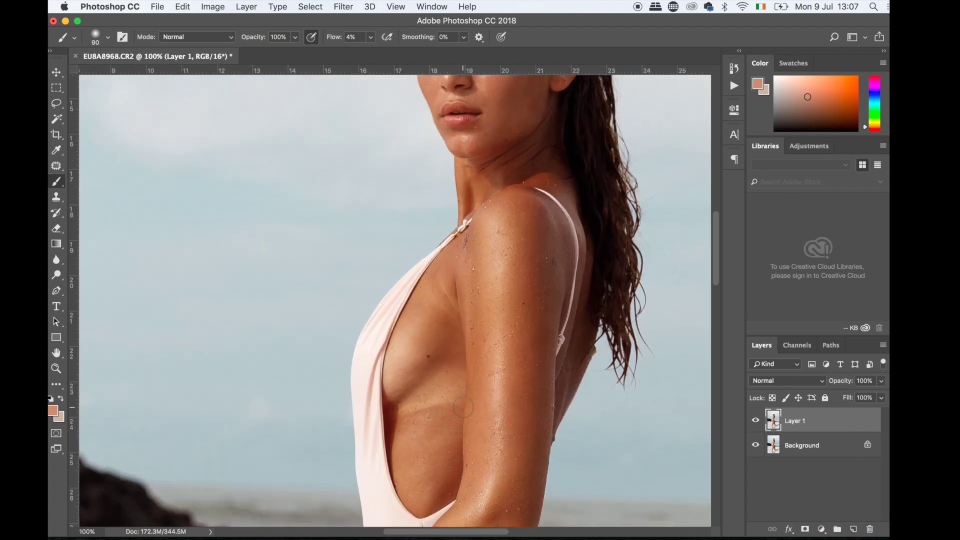
scroll(463, 407, down, 4)
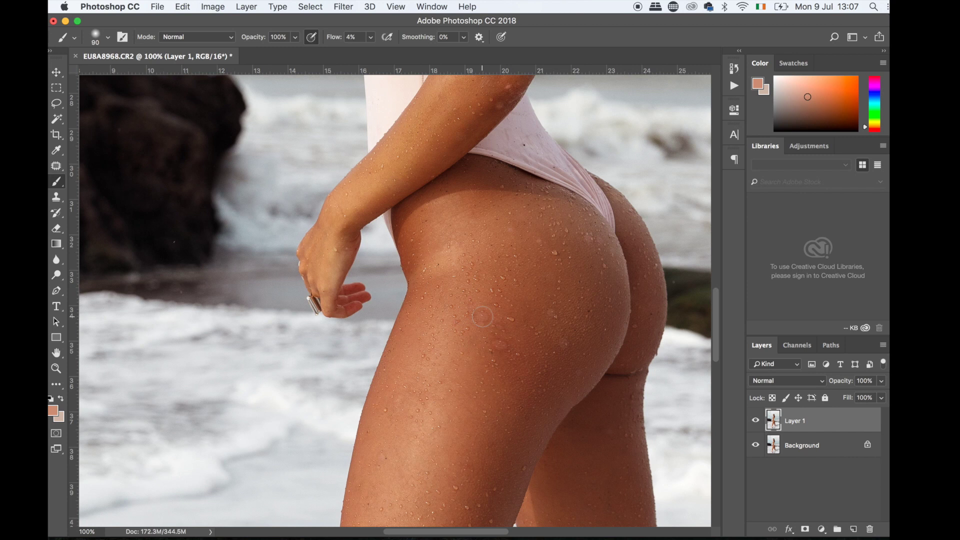
scroll(482, 316, down, 4)
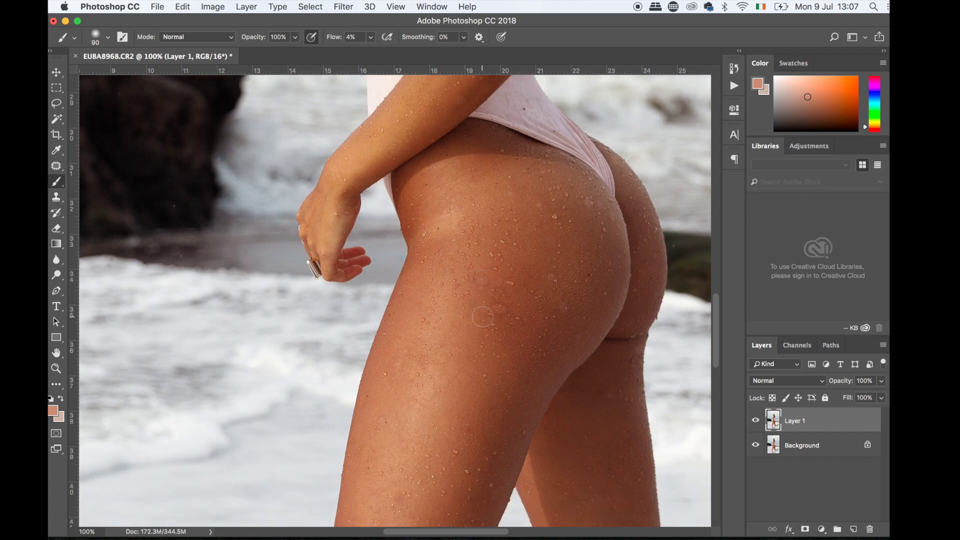
scroll(482, 316, down, 3)
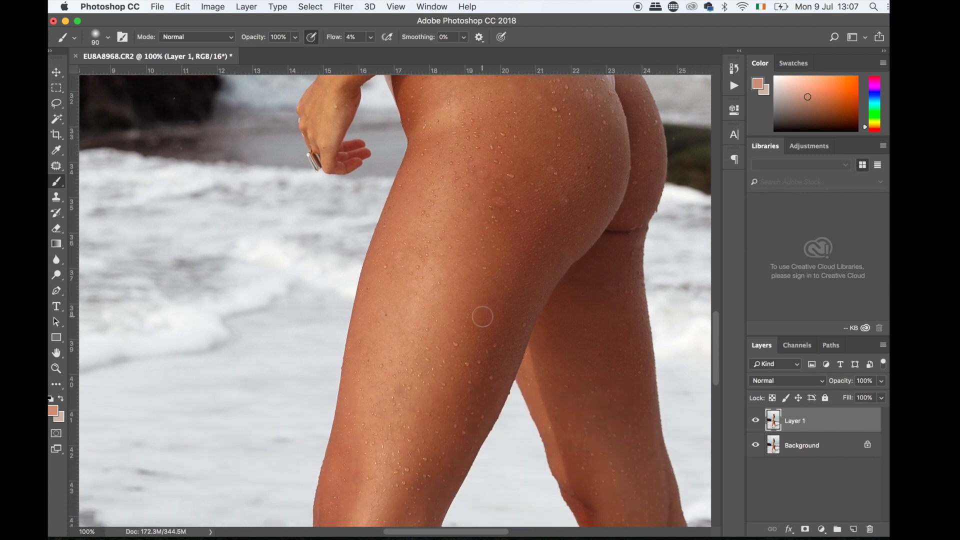
scroll(482, 317, down, 2)
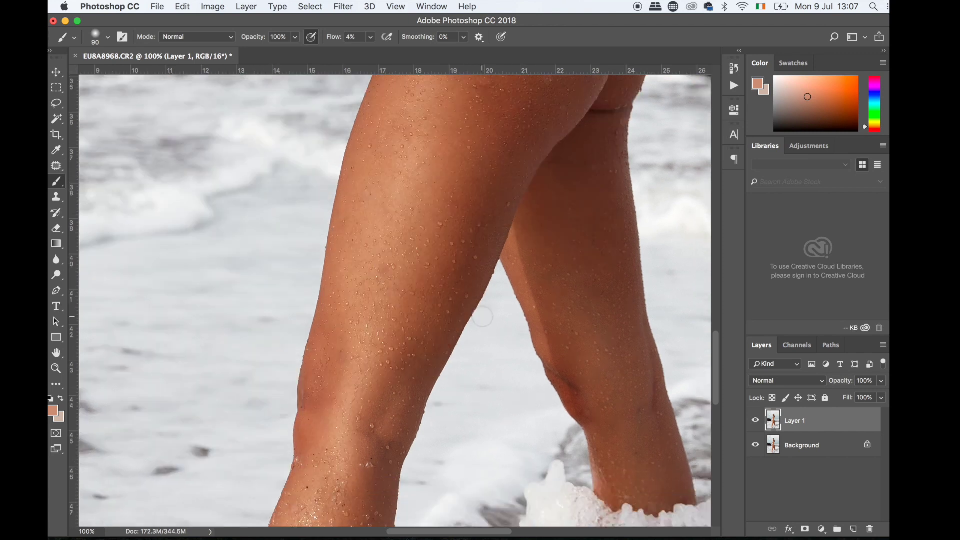
scroll(482, 316, up, 3)
scroll(482, 317, up, 10)
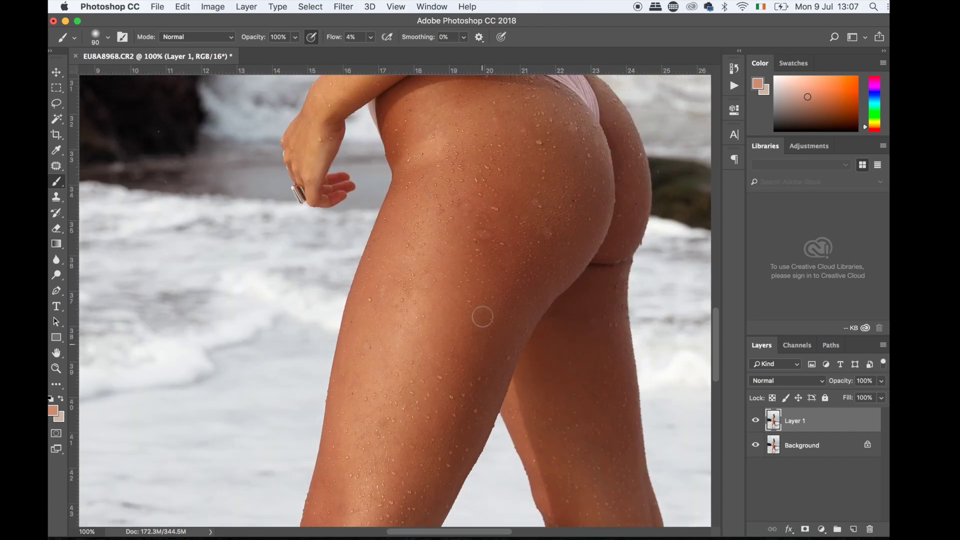
scroll(483, 316, up, 14)
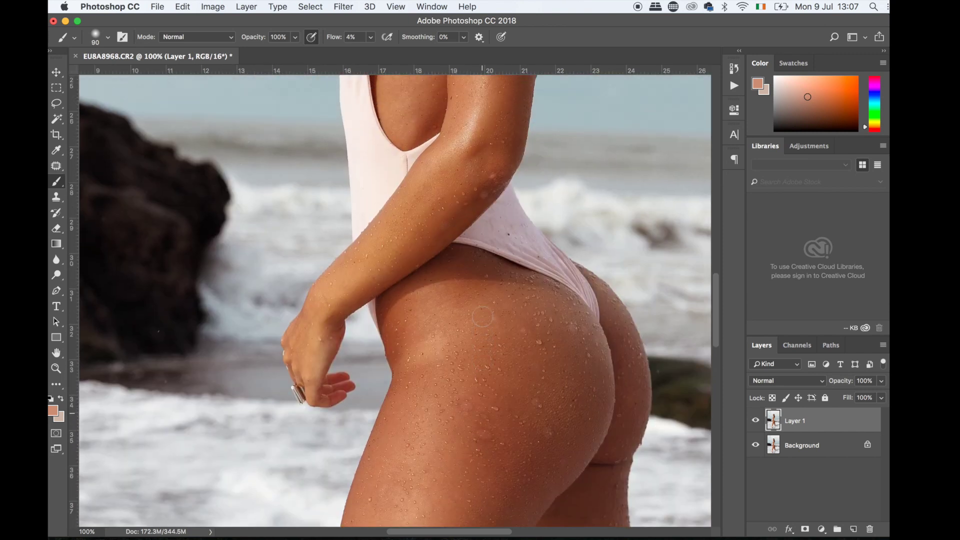
Patch the tan line on the model's side below the bust with clean skin from lower on the torso, and clear the selection
key(super+plus)
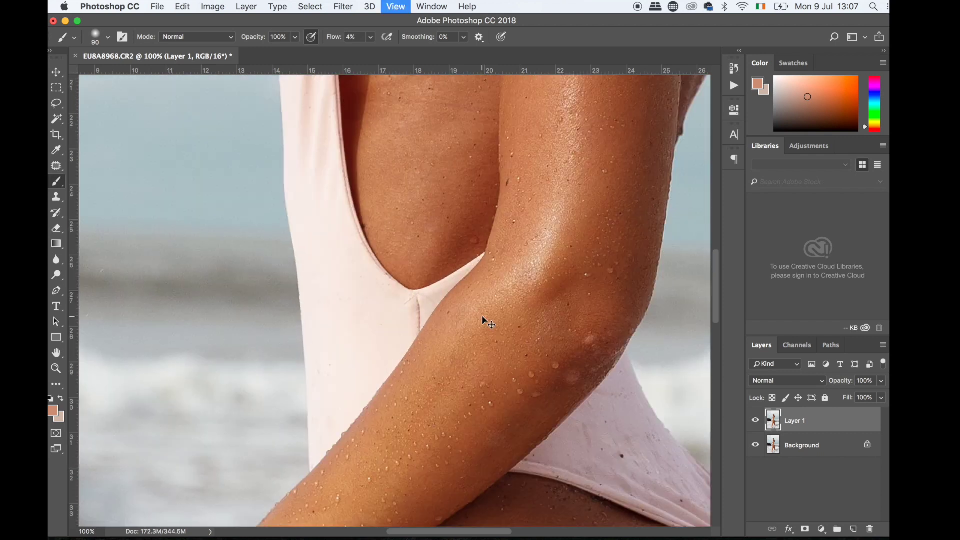
scroll(483, 317, up, 8)
scroll(483, 316, up, 3)
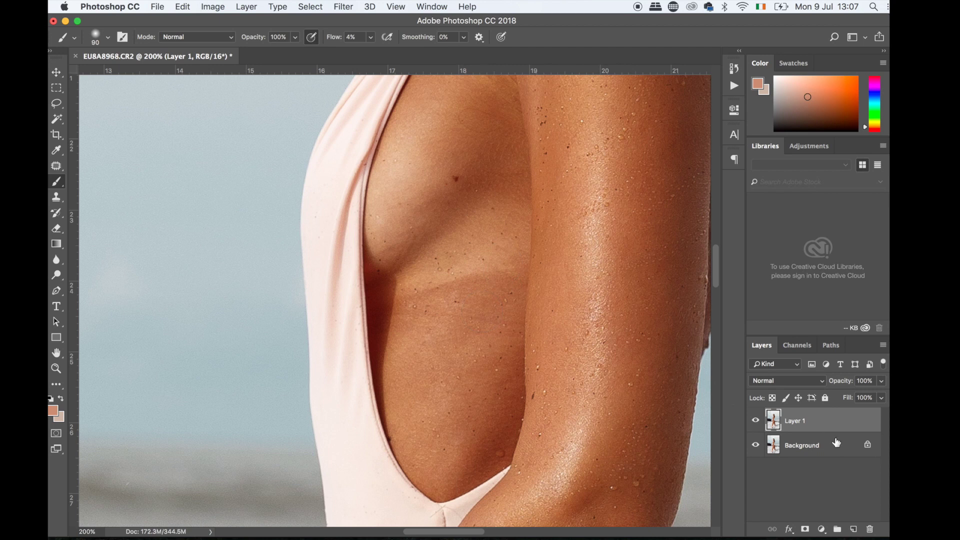
click(58, 166)
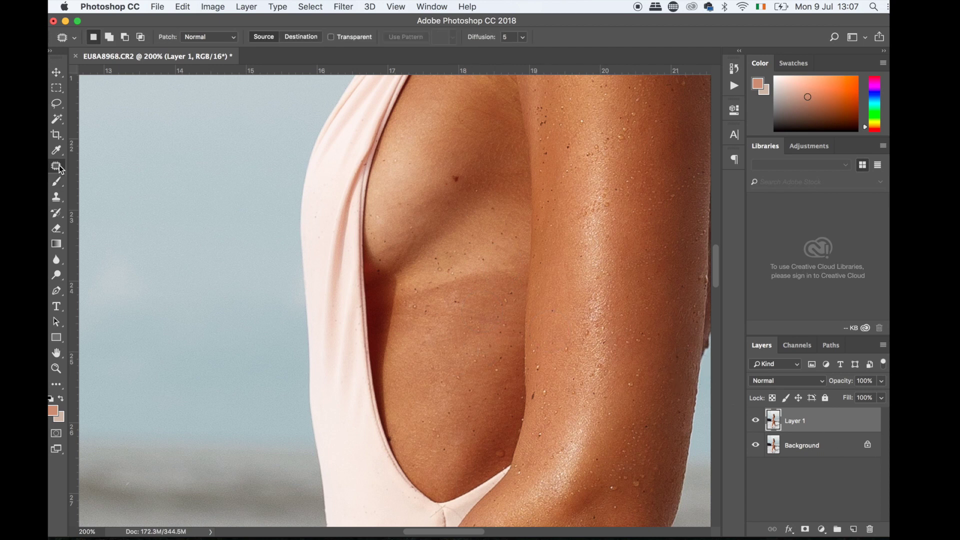
click(59, 168)
drag(484, 261, 456, 300)
drag(447, 292, 443, 361)
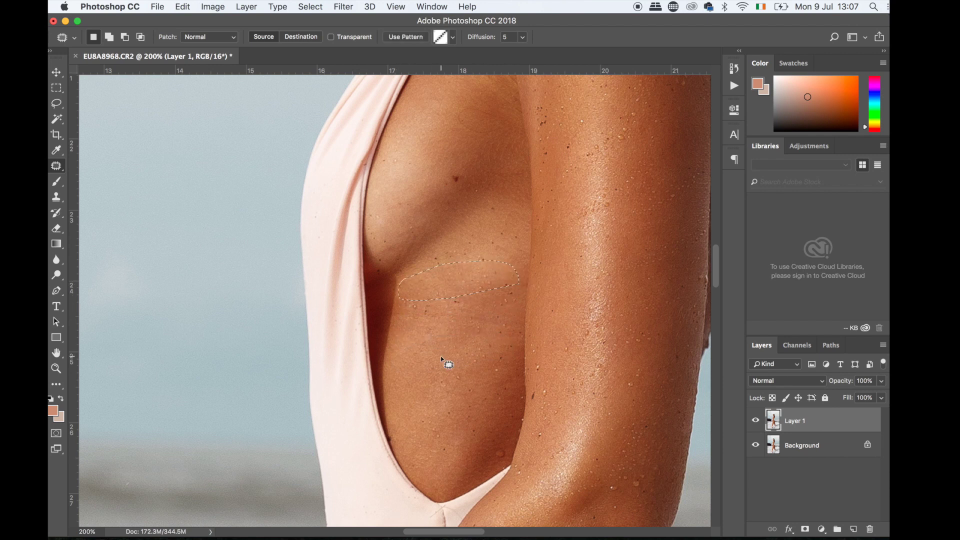
key(cmd+d)
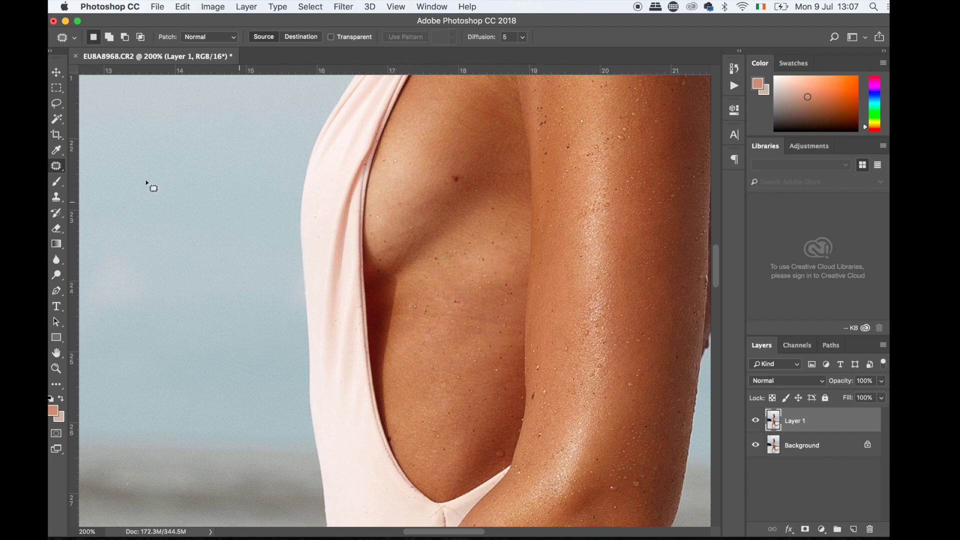
Paint sampled skin tone softly over the tan line and side of the torso with a size 100 Brush at 3% flow
key(b)
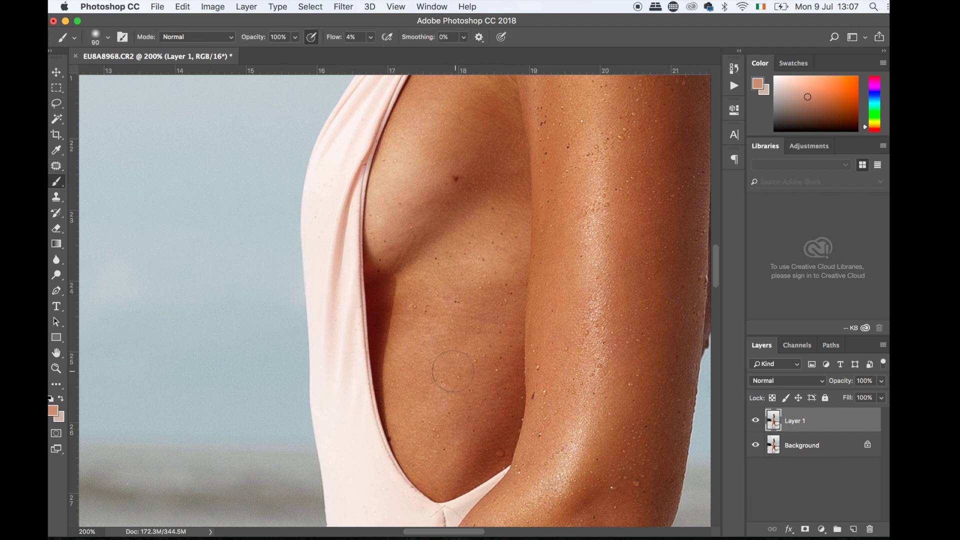
alt+click(424, 361)
key(bracketright)
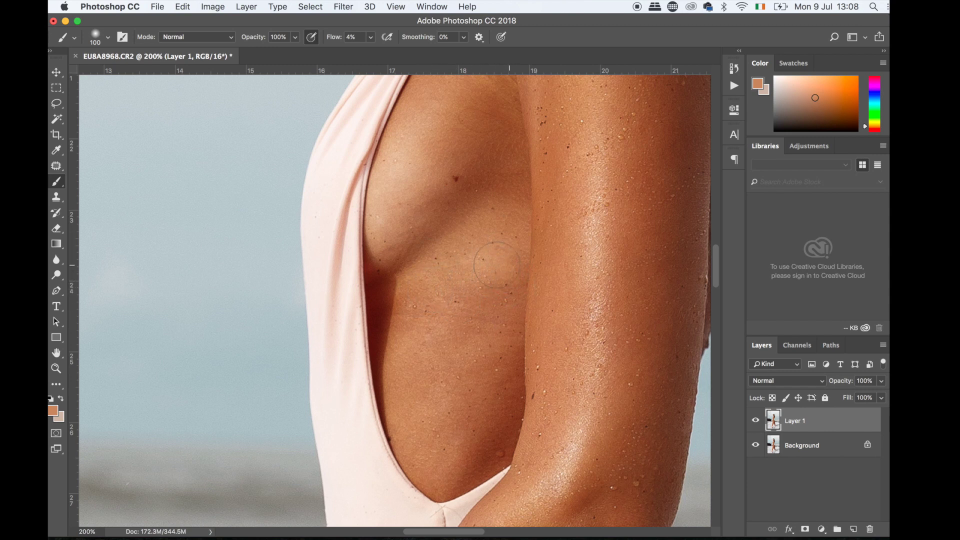
alt+click(411, 372)
mouse_move(508, 259)
mouse_down()
mouse_move(454, 270)
mouse_move(467, 264)
mouse_move(464, 235)
mouse_move(419, 281)
mouse_up()
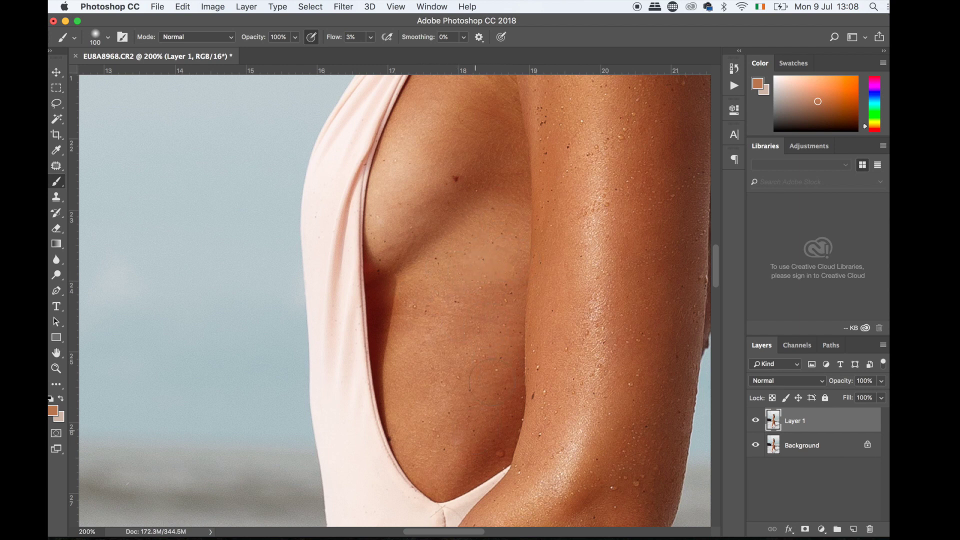
drag(419, 303, 498, 203)
drag(403, 218, 399, 236)
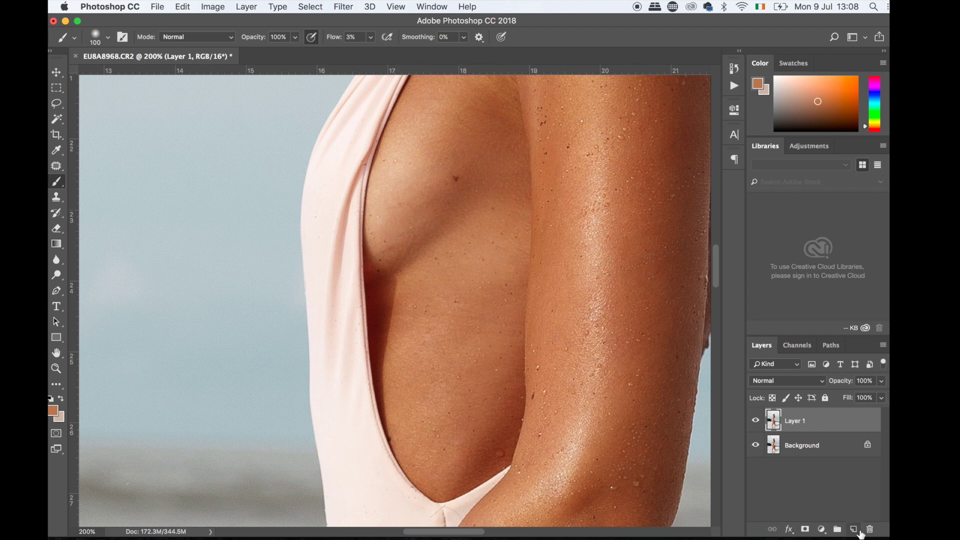
Add a Soft Light layer filled with 50% gray and reset the painting colours to black and white
alt+click(855, 530)
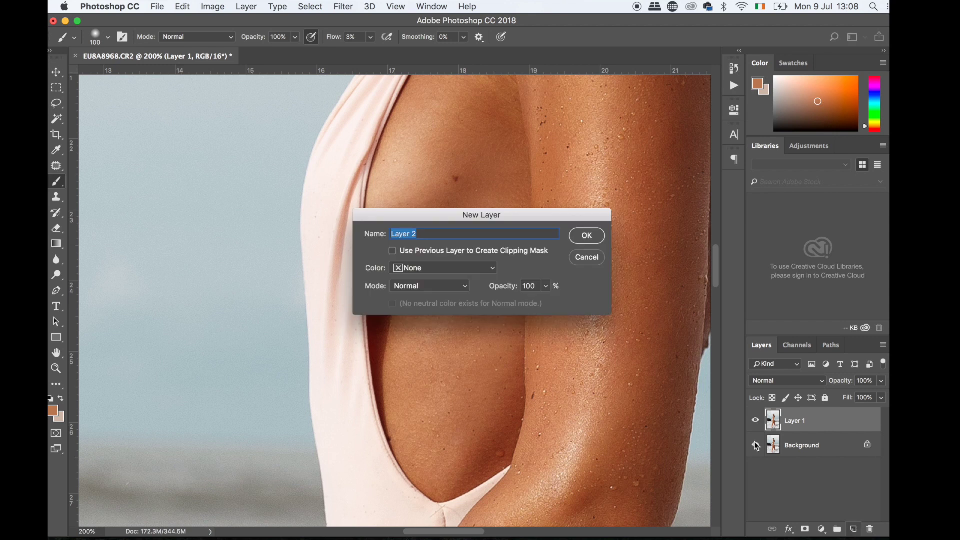
click(415, 290)
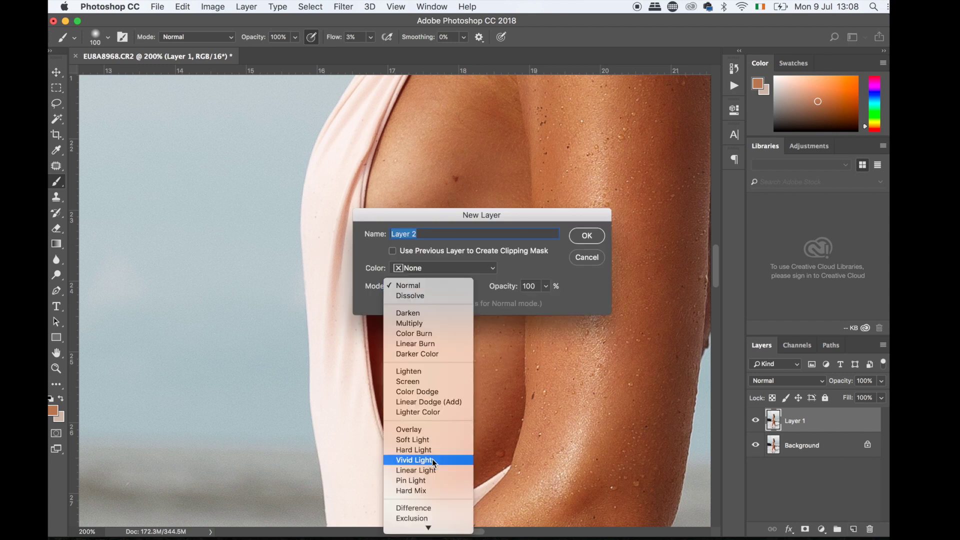
click(431, 438)
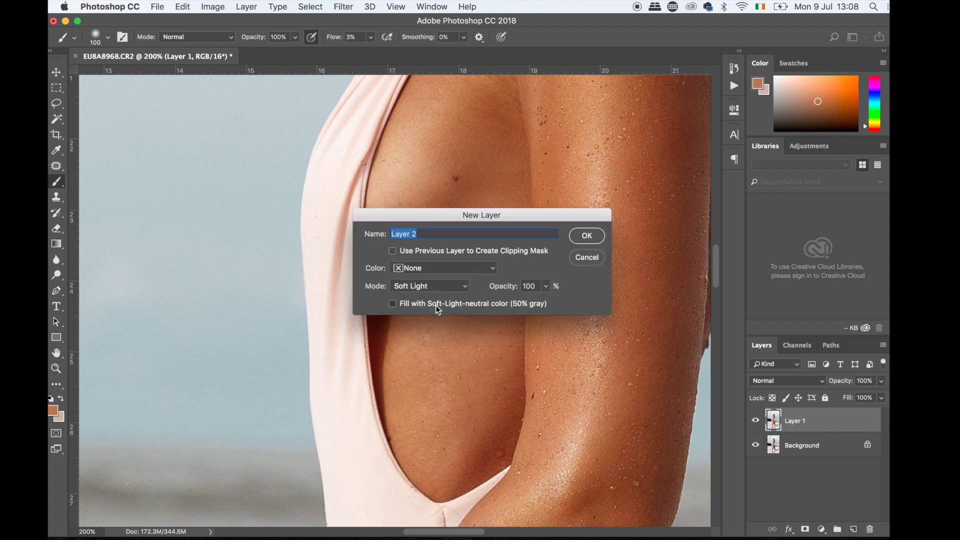
click(591, 235)
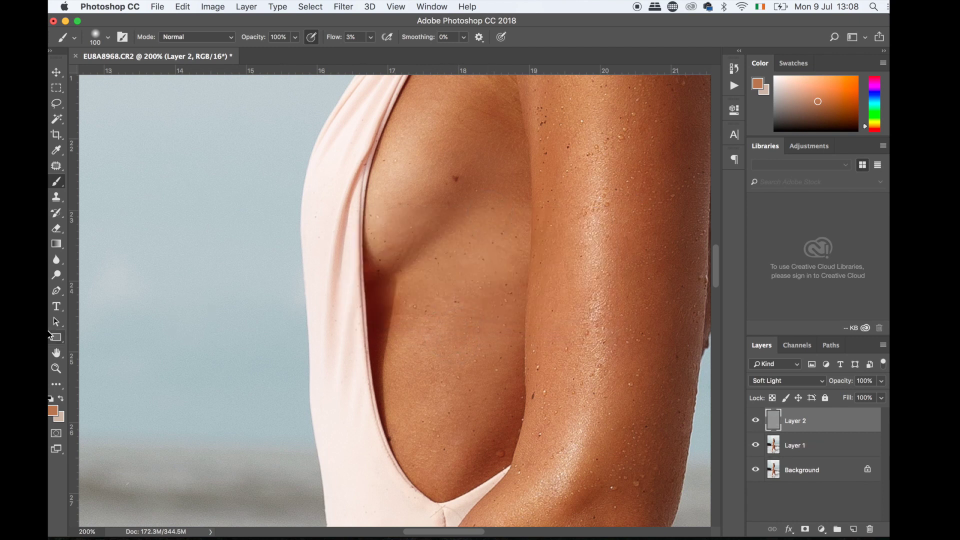
key(d)
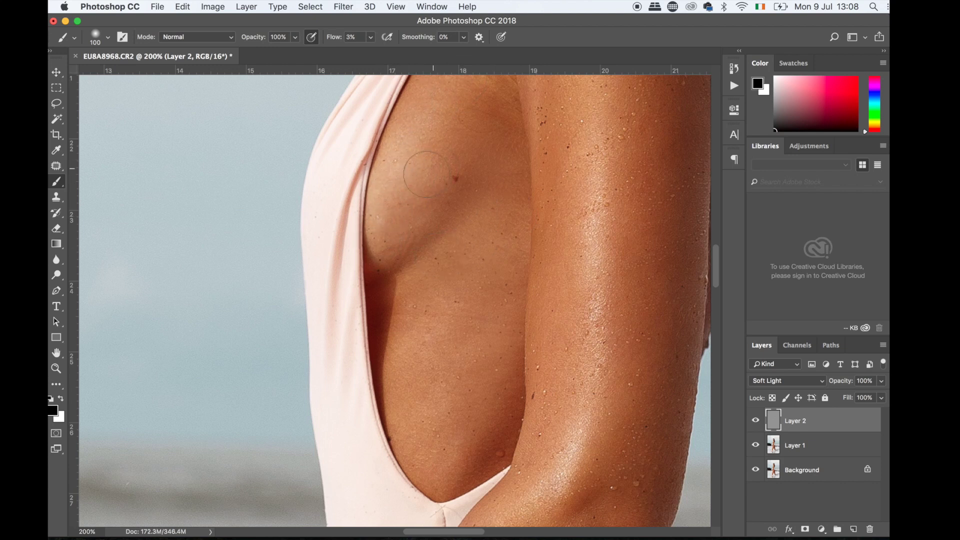
Darken the lighter skin along the side of the chest softly with black on the gray layer, reducing the brush to 70
scroll(516, 247, up, 3)
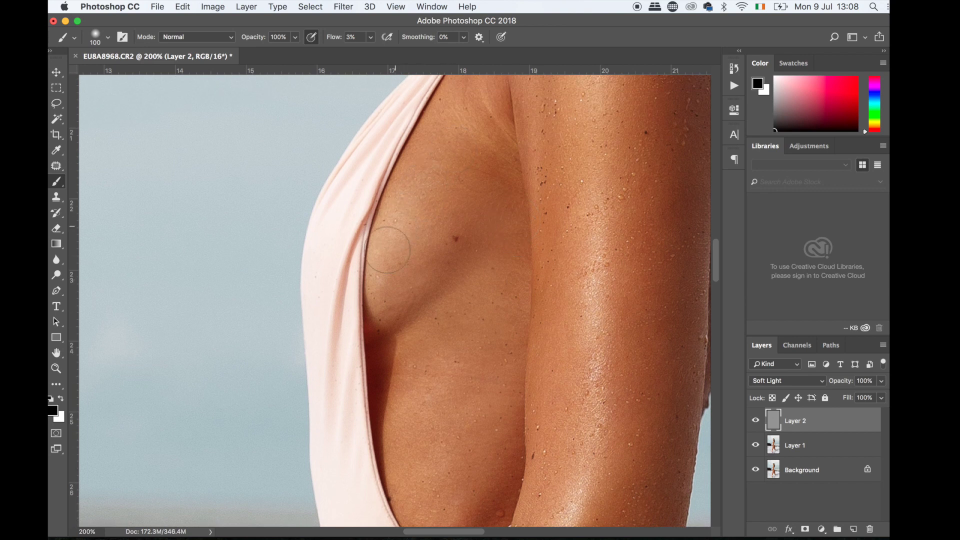
scroll(433, 196, up, 2)
scroll(433, 196, up, 2)
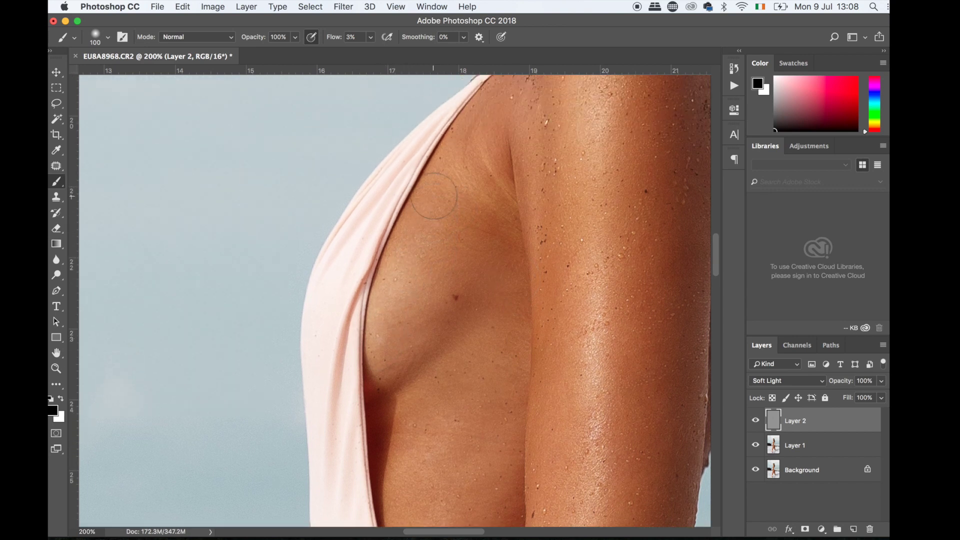
key(bracketleft)
key(bracketleft)
key(bracketleft)
scroll(487, 305, down, 2)
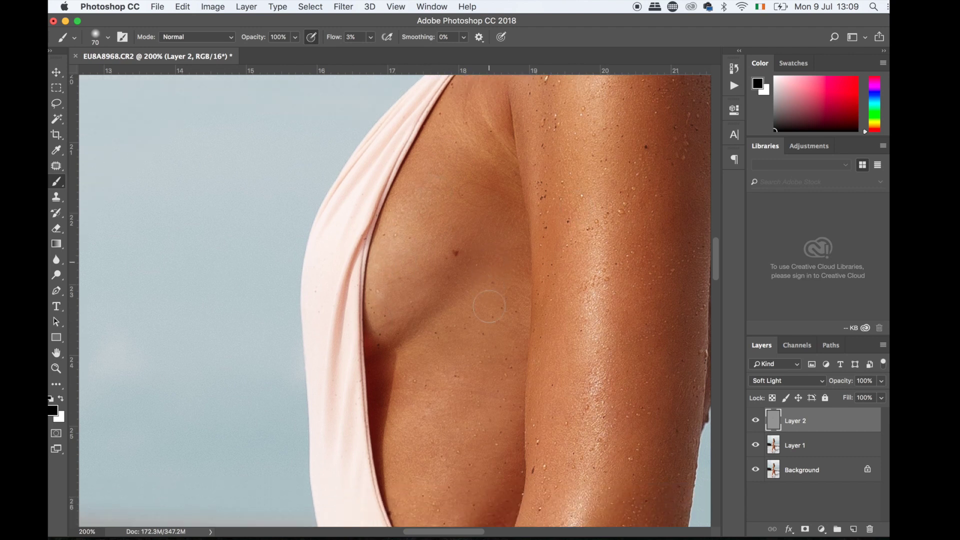
Compare the photo with and without the Soft Light layer at a wider view
key(super+0)
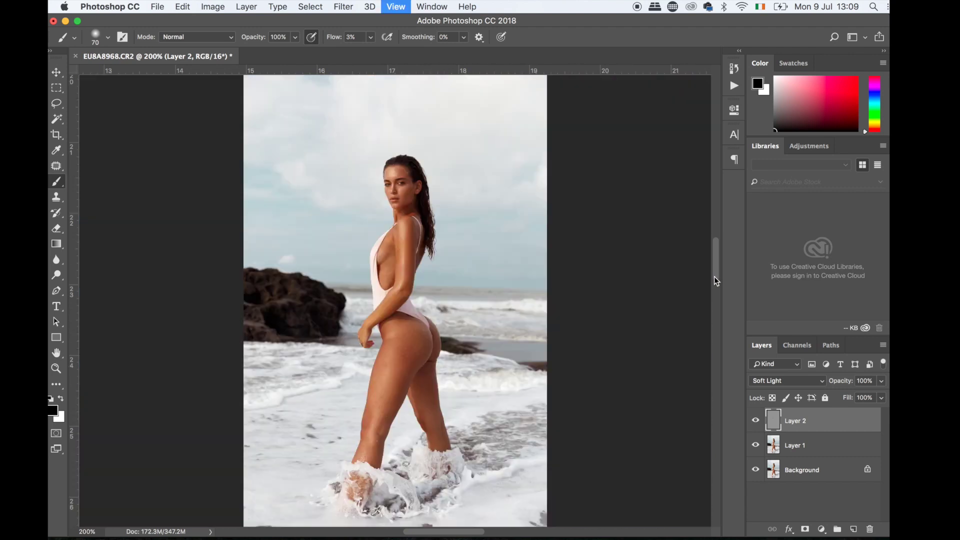
key(super+plus)
key(super+plus)
key(super+plus)
scroll(548, 226, up, 3)
scroll(548, 226, left, 3)
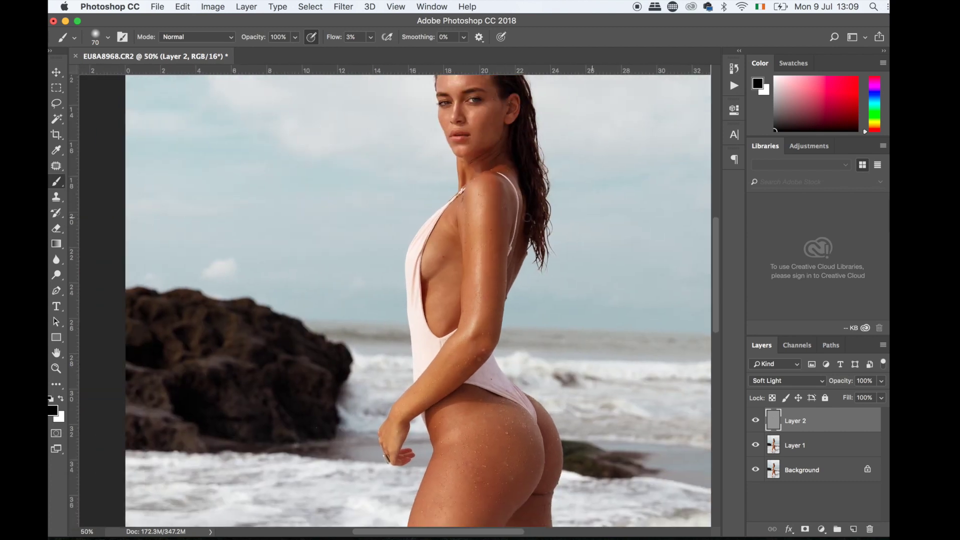
click(755, 421)
click(755, 421)
Add a new empty layer on top and set its blend mode to Color
key(super+plus)
key(super+plus)
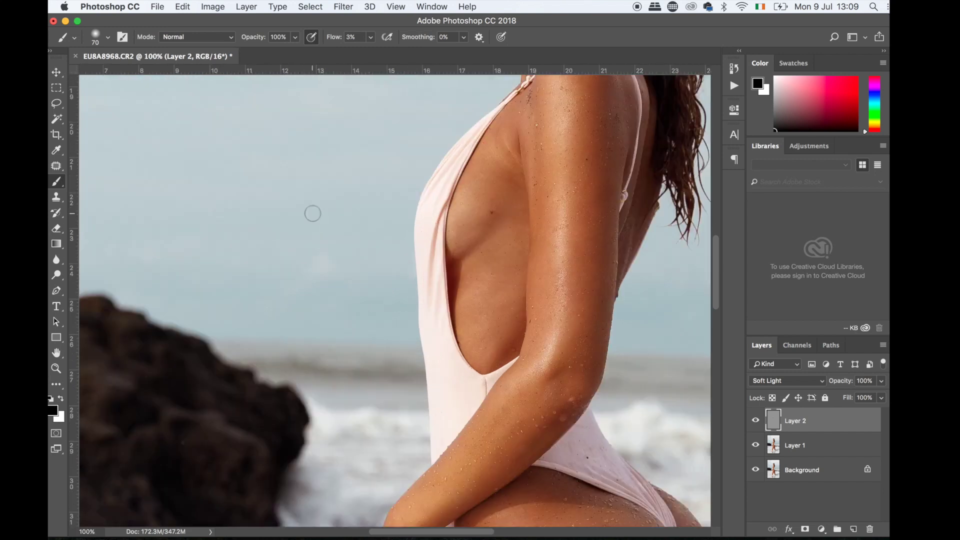
key(super+plus)
scroll(312, 213, up, 3)
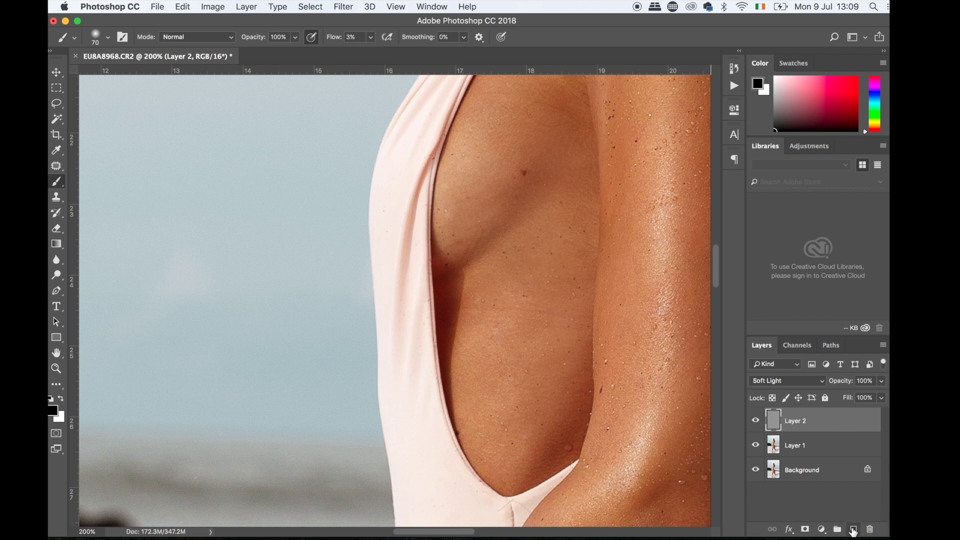
click(853, 531)
click(780, 381)
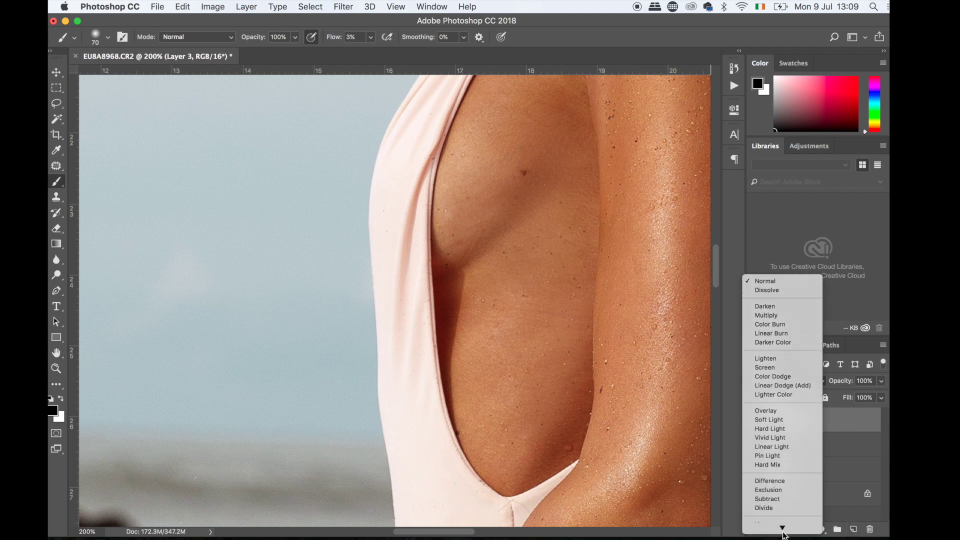
click(767, 517)
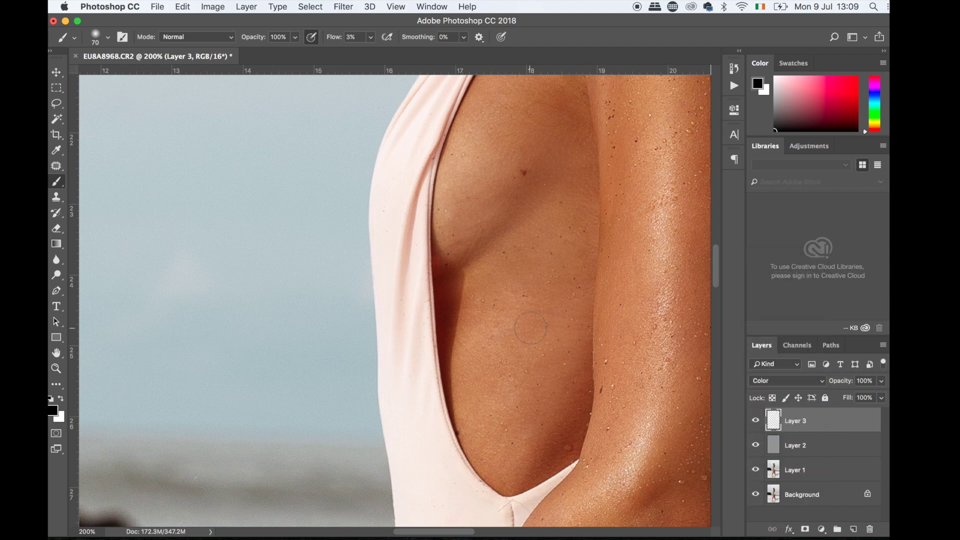
Paint sampled skin tone over the side of the torso on the Color layer with a size 100 brush, and hide Layer 2
alt+click(527, 356)
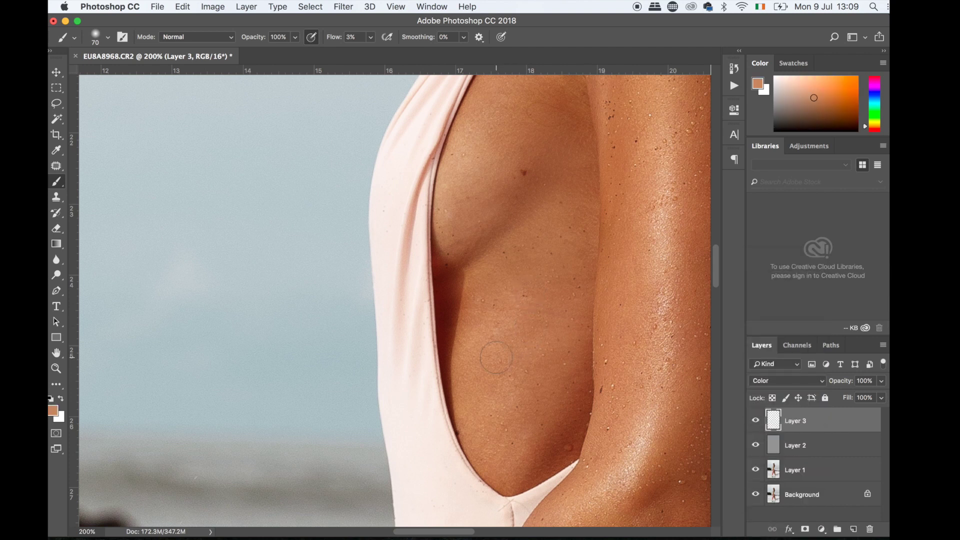
key(bracketright)
scroll(496, 357, up, 3)
scroll(496, 357, right, 2)
mouse_move(548, 296)
mouse_down()
mouse_move(552, 229)
mouse_move(534, 260)
mouse_move(504, 276)
mouse_move(461, 288)
mouse_move(462, 266)
mouse_up()
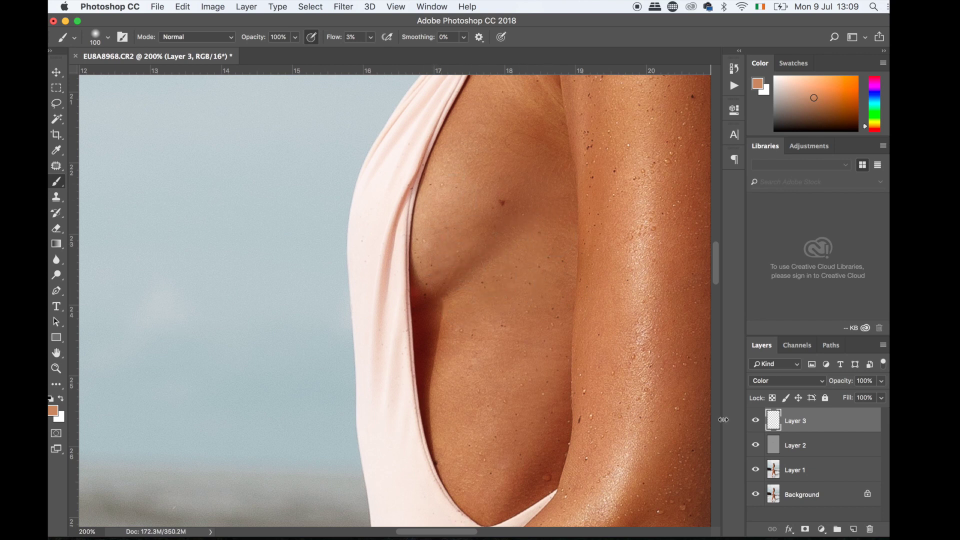
click(755, 445)
scroll(353, 115, up, 3)
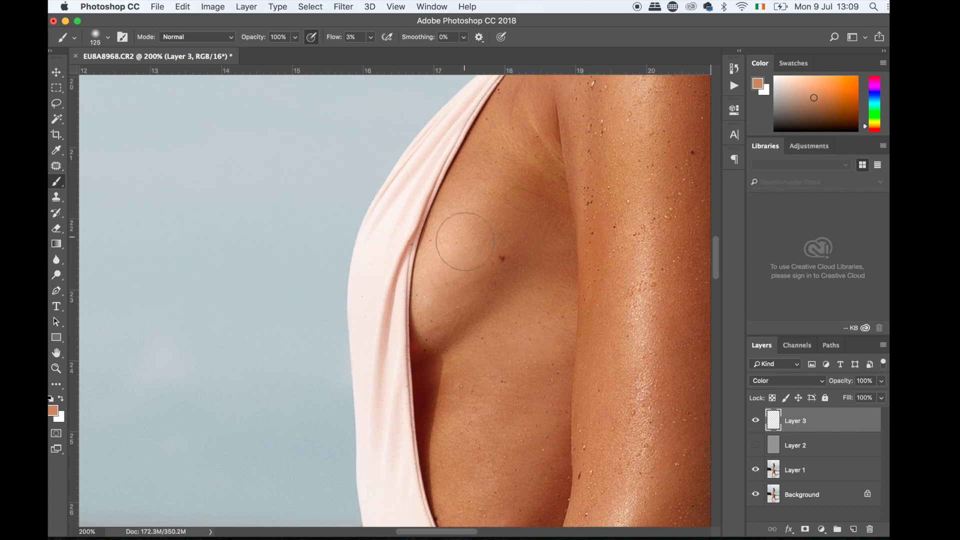
Brush sampled skin tones over the side of the torso on the Color layer at size 150, undoing the last stroke
key(bracketright)
key(bracketright)
click(756, 422)
click(760, 425)
alt+click(520, 212)
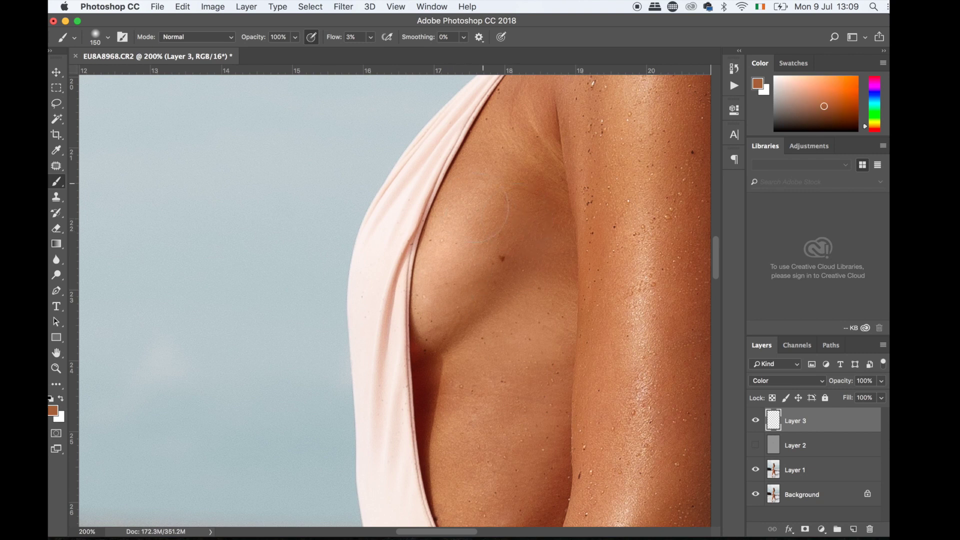
alt+click(688, 304)
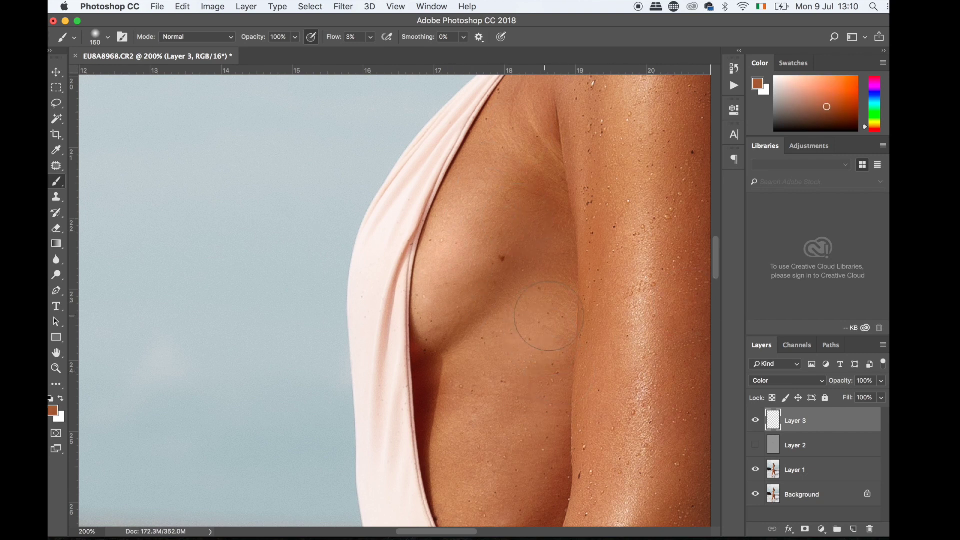
mouse_move(566, 296)
mouse_down()
mouse_move(532, 347)
mouse_move(513, 332)
mouse_move(439, 317)
mouse_move(440, 276)
mouse_move(468, 234)
mouse_move(459, 263)
mouse_move(483, 194)
mouse_move(477, 228)
mouse_move(490, 181)
mouse_move(447, 293)
mouse_move(451, 324)
mouse_move(484, 337)
mouse_up()
key(super+z)
Show the Soft Light layer again and lower the Color layer's opacity to 62%
key(super+0)
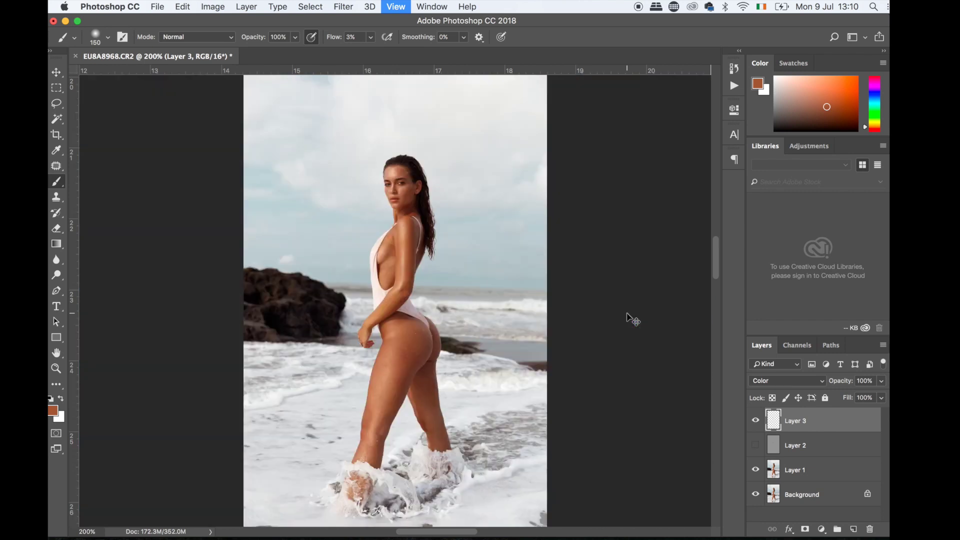
key(super+equal)
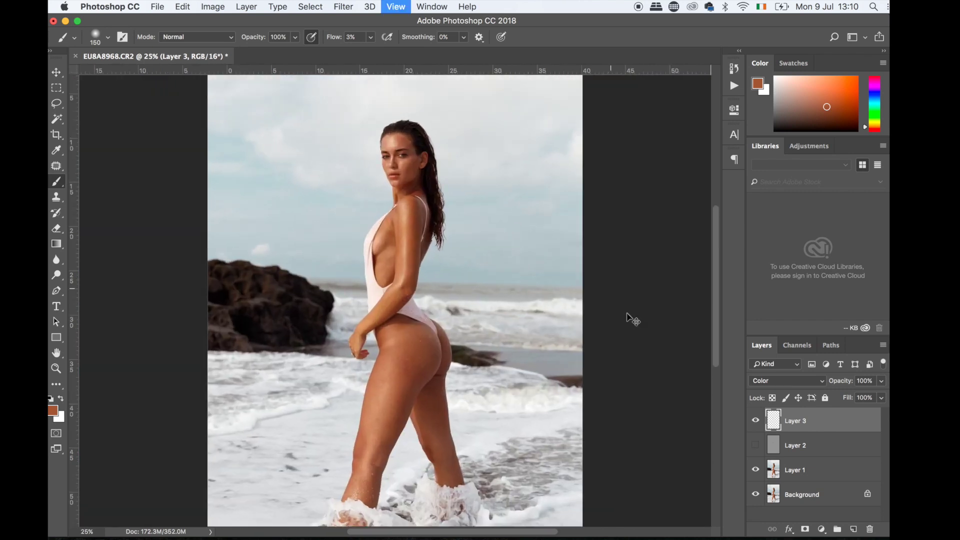
key(super+equal)
scroll(447, 203, up, 5)
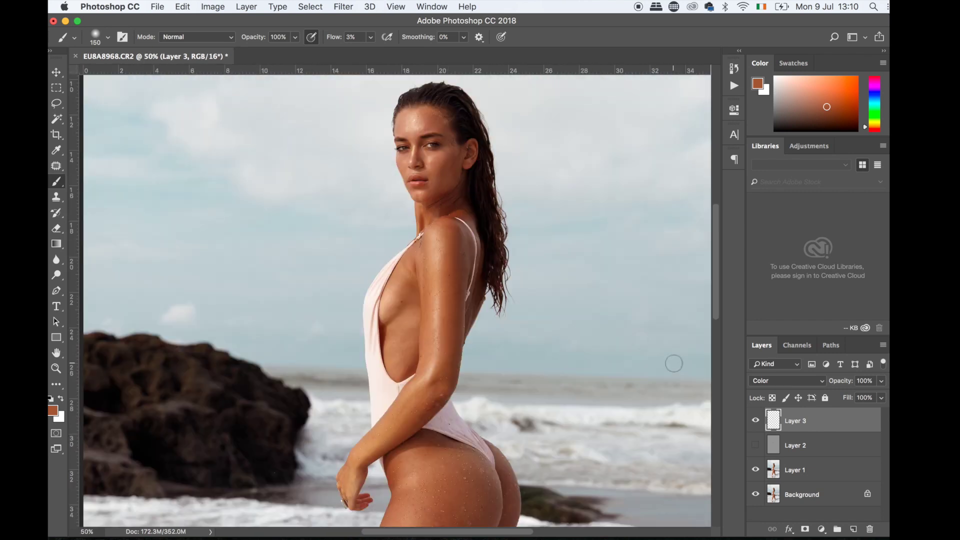
click(754, 444)
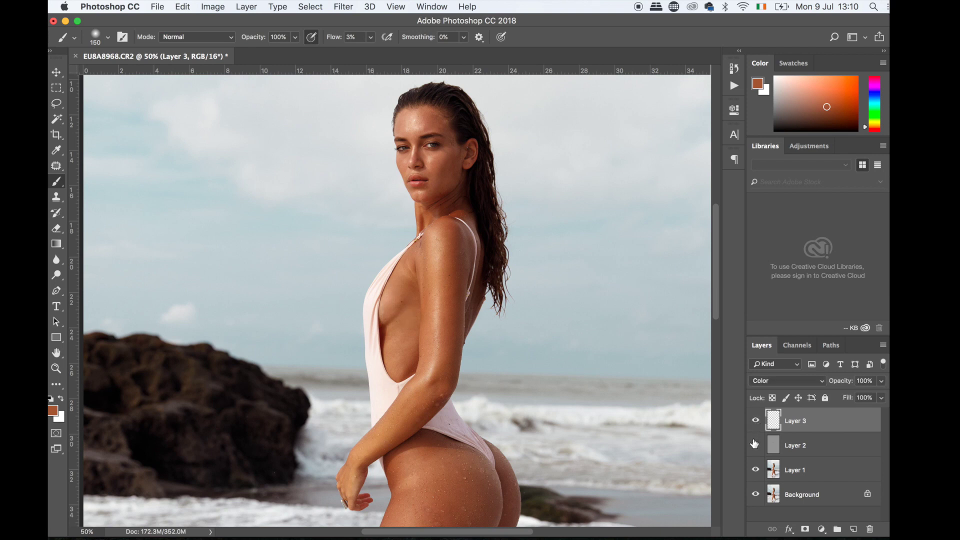
click(755, 444)
drag(848, 383, 840, 384)
Select the gray Soft Light layer, make white the foreground color and reduce the brush size to 50
scroll(305, 287, left, 3)
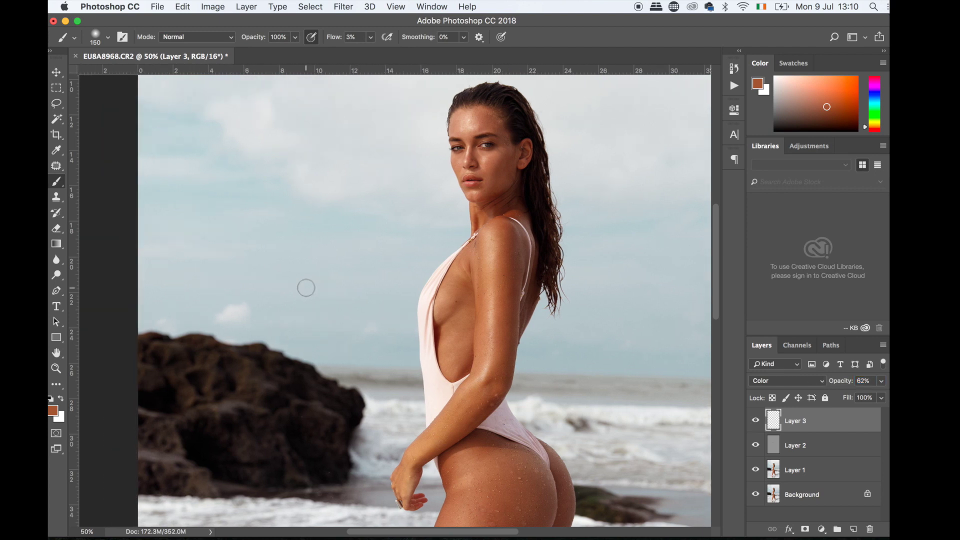
key(super+plus)
key(super+plus)
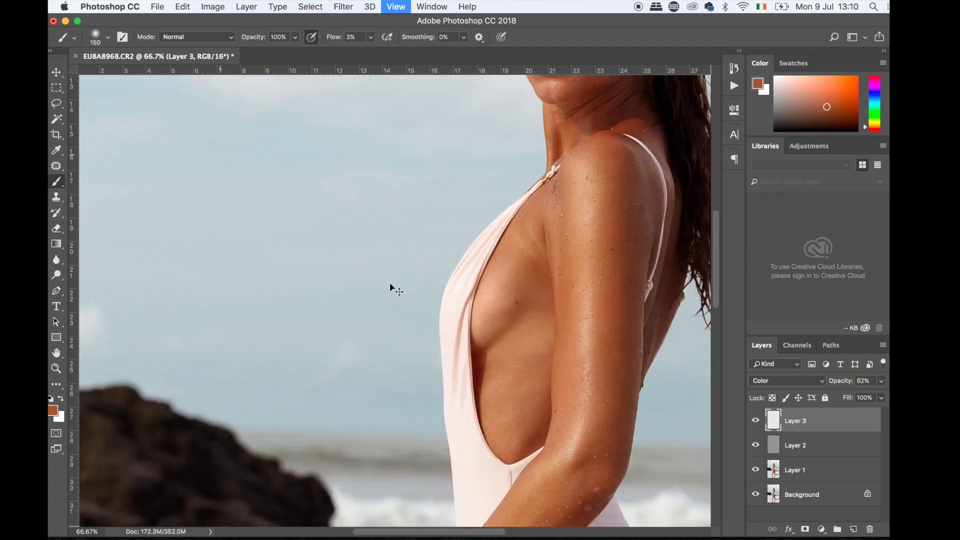
drag(390, 284, 306, 307)
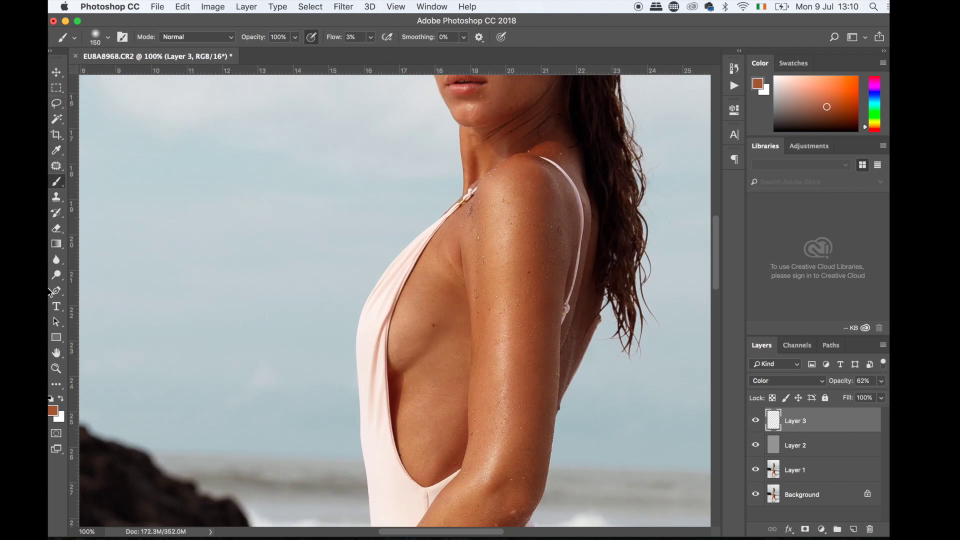
click(795, 446)
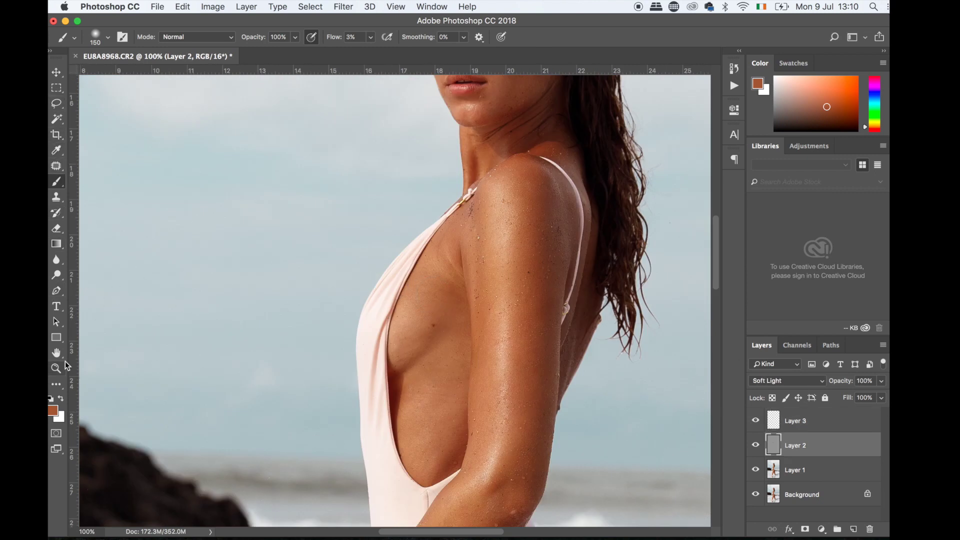
click(61, 400)
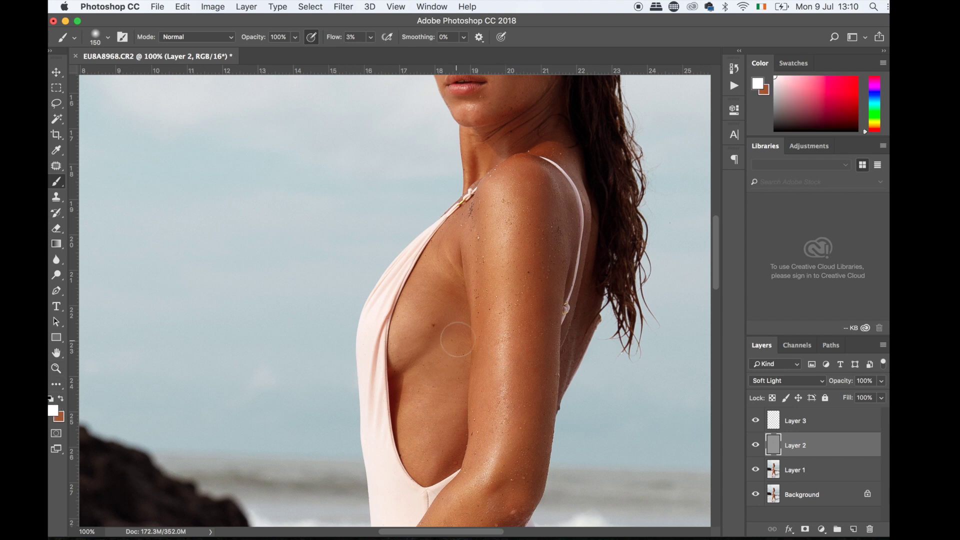
key(bracketleft)
key(bracketleft)
key(bracketleft)
key(bracketleft)
key(bracketleft)
key(bracketleft)
key(bracketleft)
Patch the skin creases beside the armpit on Layer 1 with smoother skin from the chest area nearby
key(super+plus)
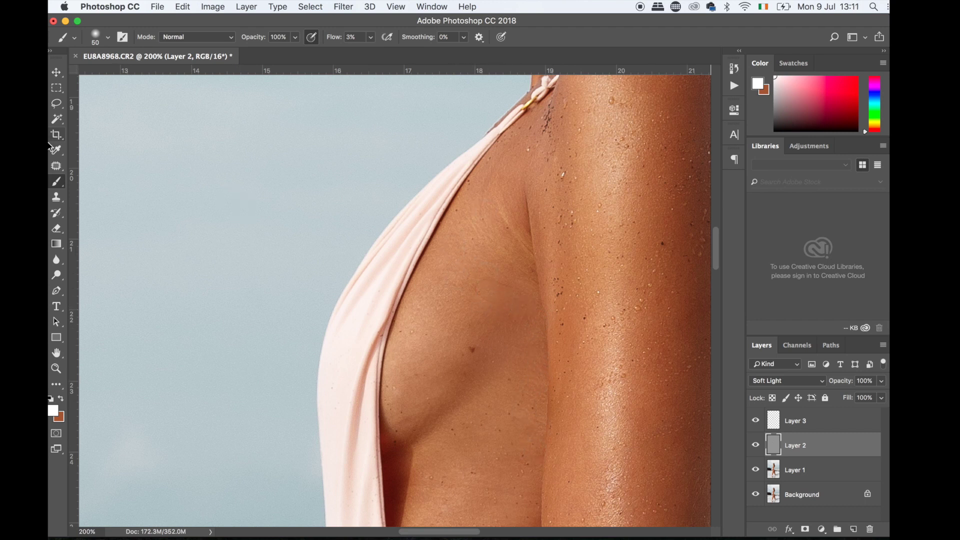
click(56, 166)
click(786, 470)
drag(514, 294, 509, 303)
click(458, 311)
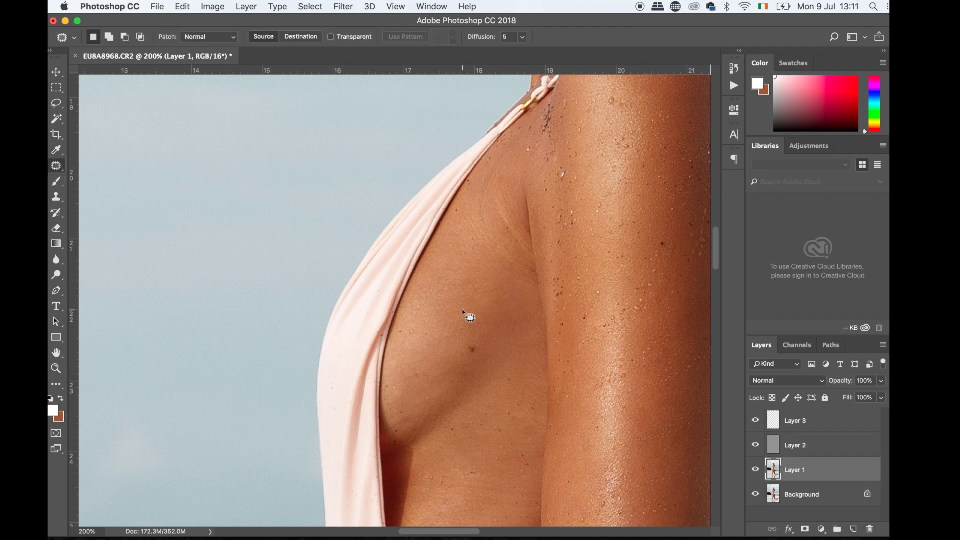
scroll(559, 296, up, 2)
scroll(560, 297, right, 1)
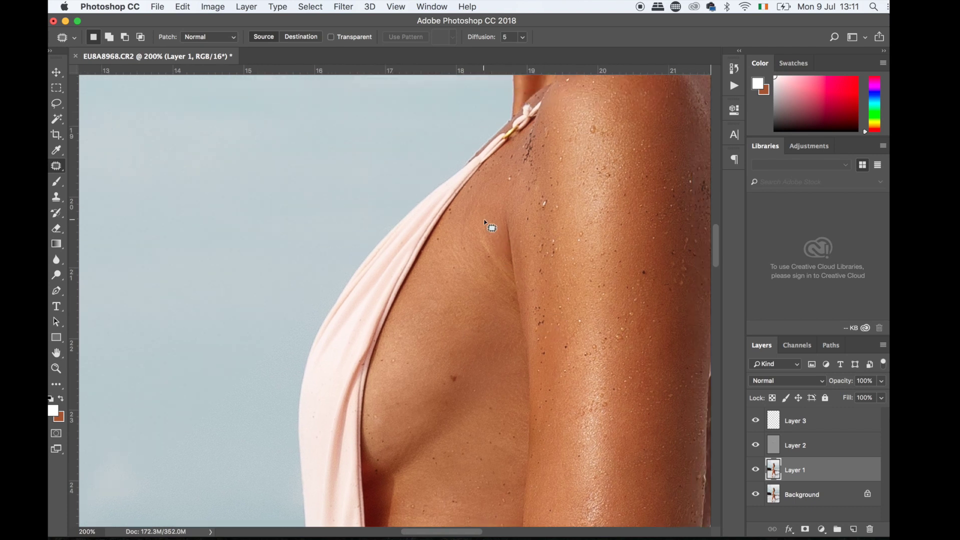
mouse_move(495, 234)
mouse_down()
mouse_move(471, 224)
mouse_move(467, 270)
mouse_move(497, 299)
mouse_move(500, 258)
mouse_move(487, 261)
mouse_move(467, 317)
mouse_up()
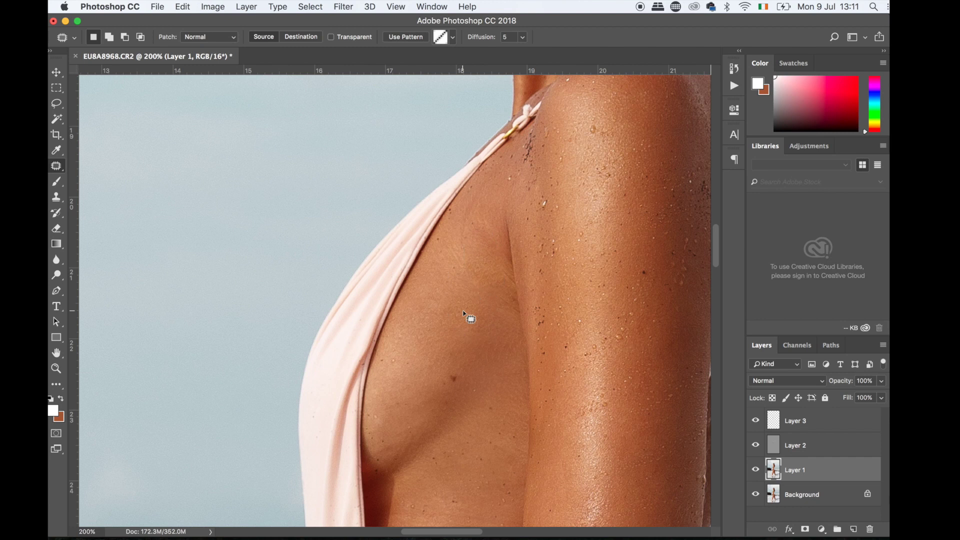
key(super+d)
mouse_move(497, 248)
mouse_down()
mouse_move(492, 220)
mouse_move(467, 218)
mouse_move(474, 253)
mouse_move(497, 249)
mouse_move(484, 237)
mouse_move(450, 285)
mouse_up()
key(super+d)
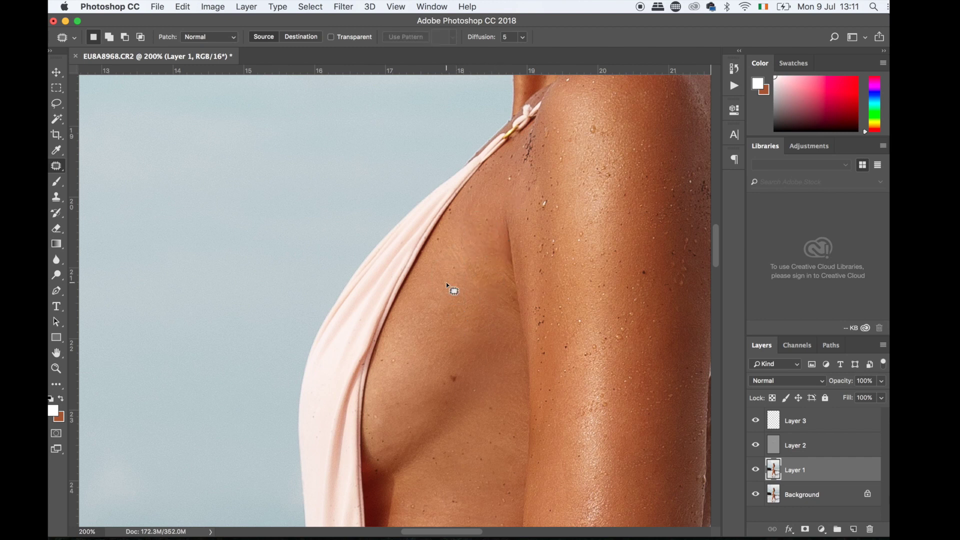
Patch a small blemish on the side of the torso below the chest with clean skin beside it
scroll(448, 285, down, 2)
scroll(446, 283, down, 6)
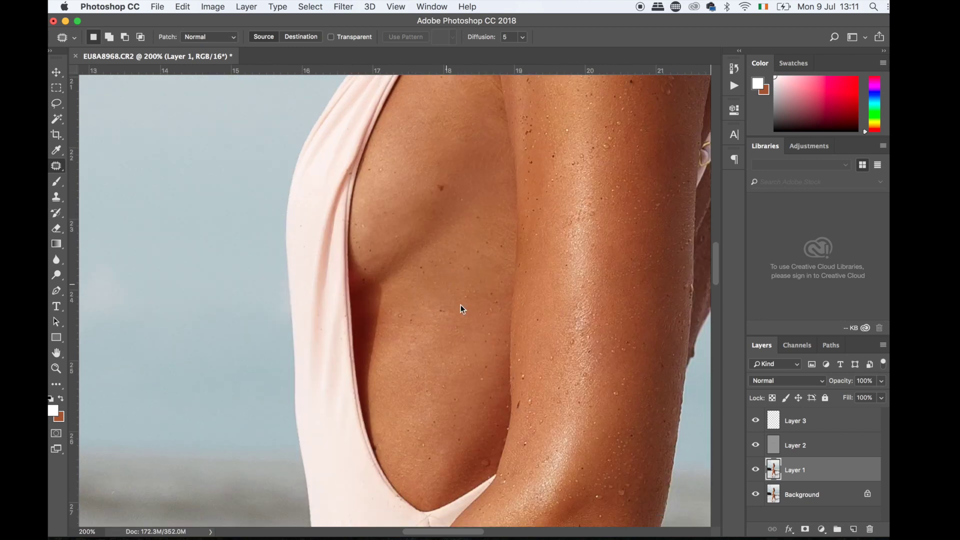
right_click(449, 283)
click(405, 307)
mouse_move(472, 338)
mouse_down()
mouse_move(471, 328)
mouse_move(423, 320)
mouse_move(394, 330)
mouse_move(420, 337)
mouse_up()
key(super+d)
Patch the two pale spots near the elbow with neighbouring skin
scroll(480, 342, down, 12)
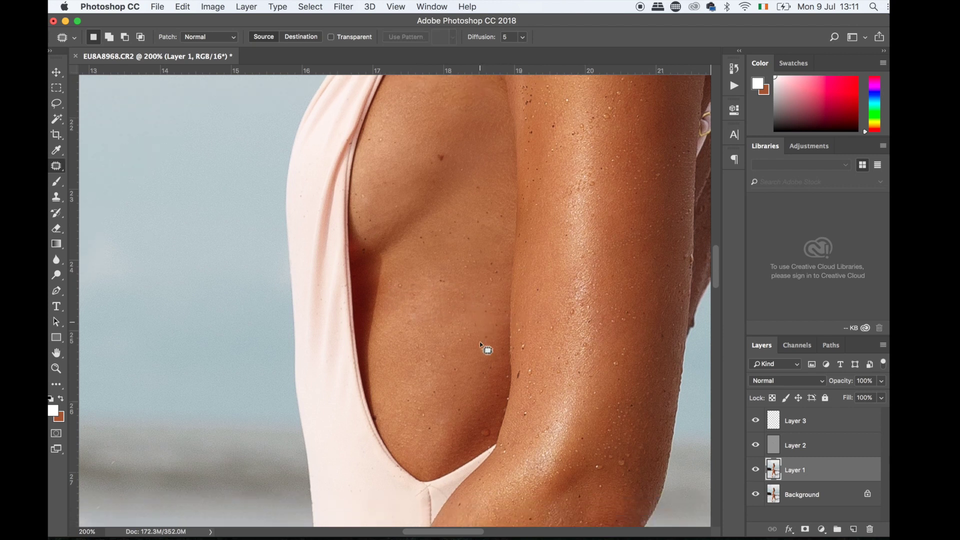
scroll(480, 343, down, 10)
scroll(480, 342, up, 8)
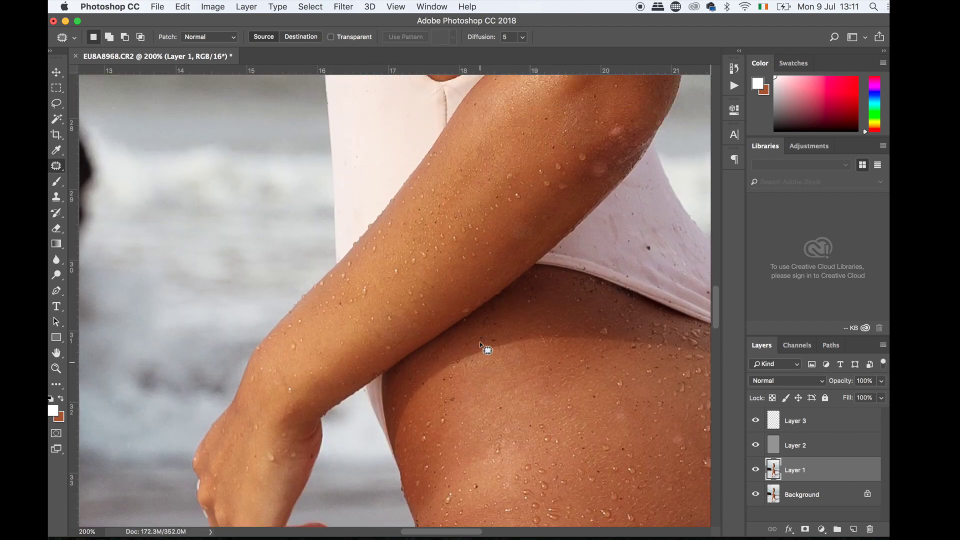
key(super+equal)
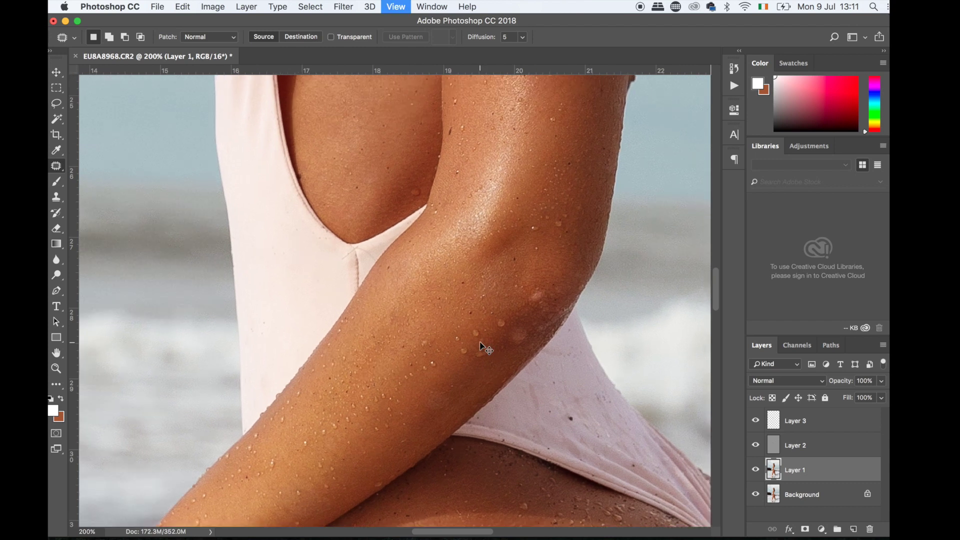
key(super+equal)
scroll(485, 345, down, 3)
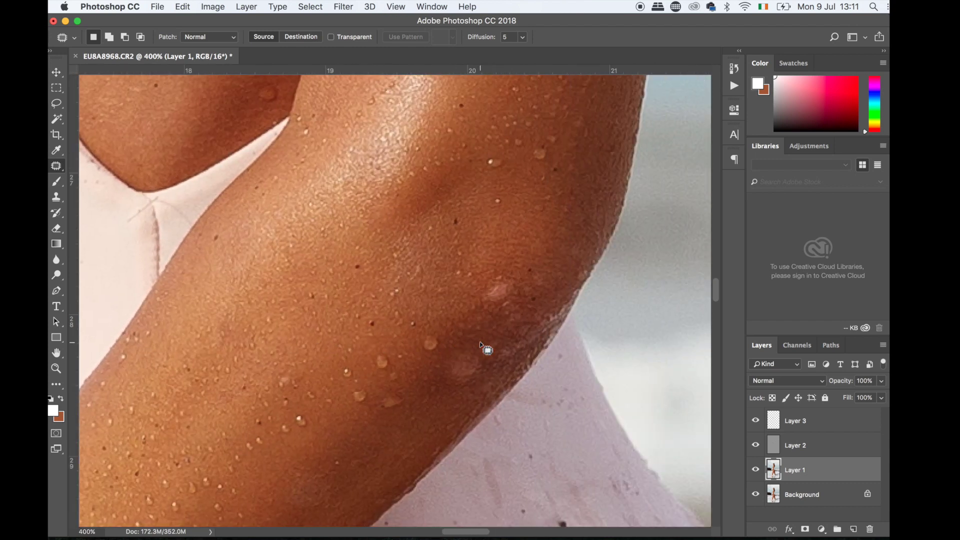
mouse_move(519, 295)
mouse_down()
mouse_move(500, 271)
mouse_move(477, 297)
mouse_move(517, 296)
mouse_up()
drag(502, 289, 519, 241)
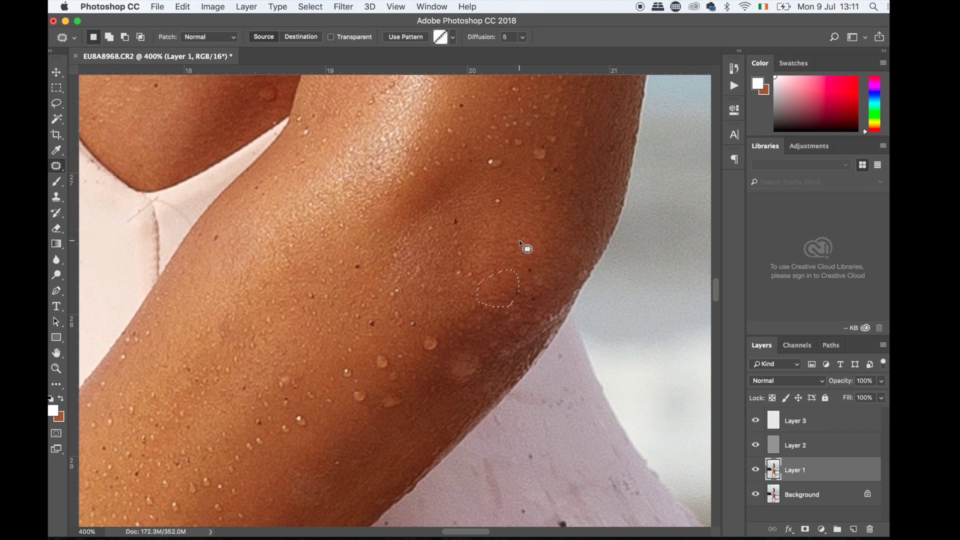
key(super+d)
drag(483, 364, 483, 368)
drag(469, 372, 480, 393)
key(super+d)
Patch the two pale marks on the upper hip with clean skin close to them
scroll(501, 370, up, 3)
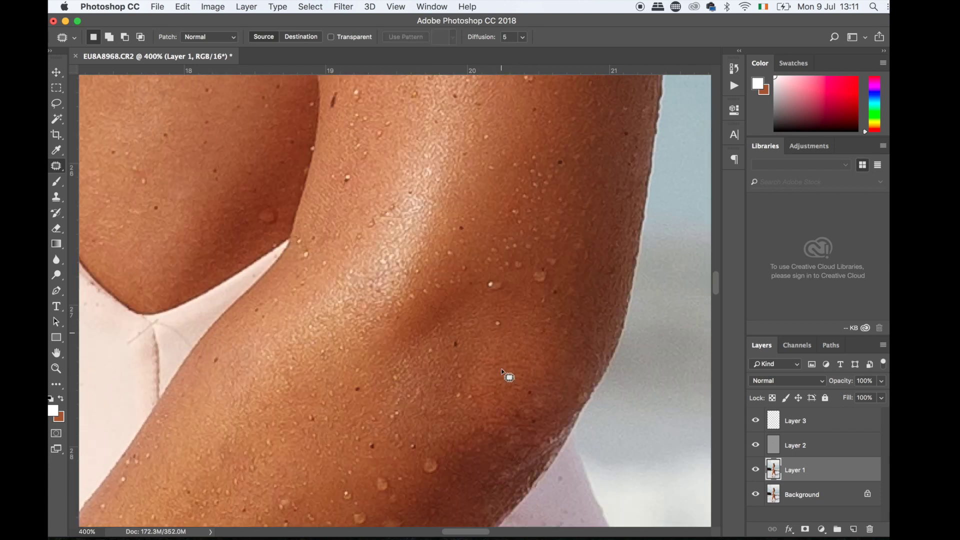
scroll(501, 371, down, 12)
scroll(505, 375, down, 2)
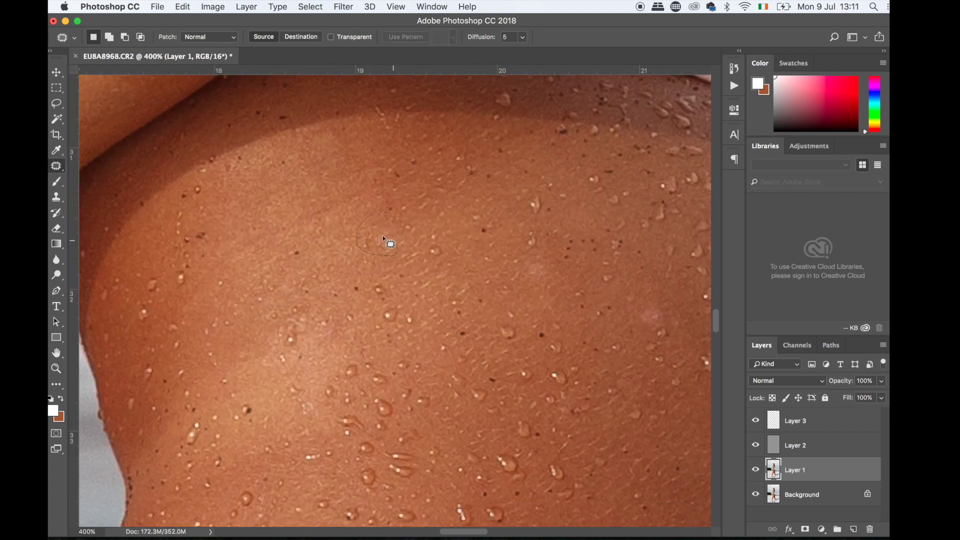
drag(550, 284, 548, 281)
mouse_move(537, 271)
mouse_down()
mouse_move(524, 292)
mouse_move(564, 306)
mouse_up()
key(super+d)
scroll(525, 292, right, 8)
drag(552, 296, 547, 256)
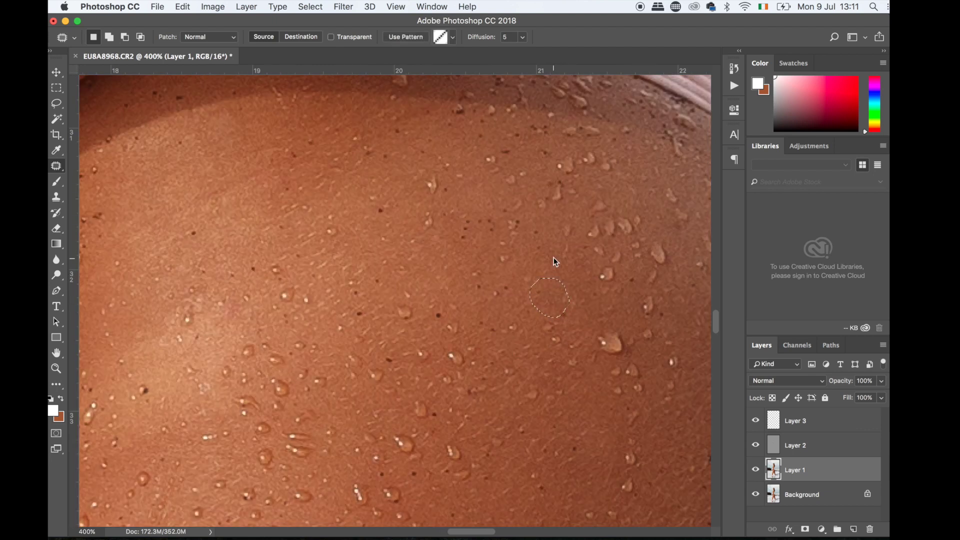
key(super+d)
Patch the two pale blotches on the upper thigh below the large water drop
scroll(545, 260, down, 12)
scroll(508, 443, down, 7)
scroll(431, 399, left, 5)
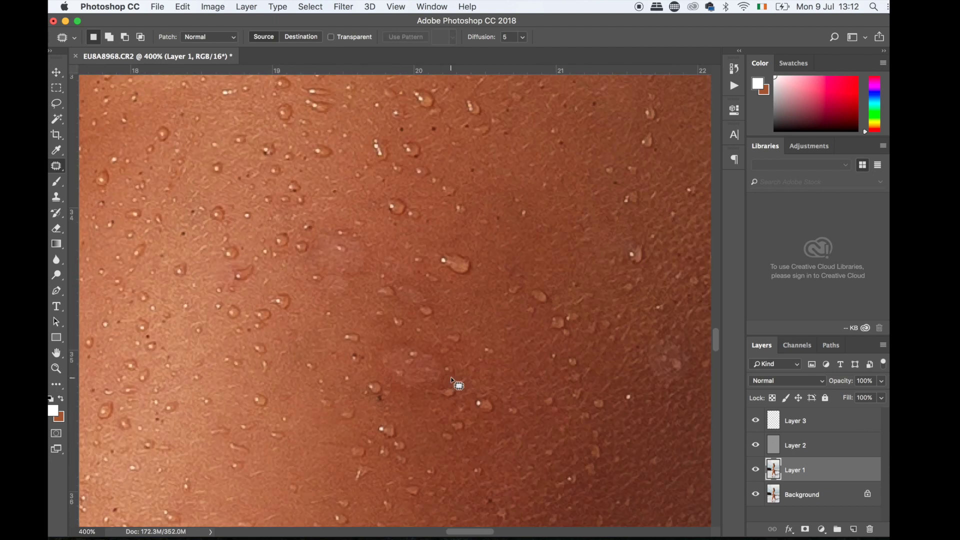
mouse_move(453, 375)
mouse_down()
mouse_move(435, 393)
mouse_move(453, 377)
mouse_up()
drag(434, 373, 507, 387)
key(super+d)
drag(436, 311, 438, 299)
drag(416, 295, 468, 307)
key(super+d)
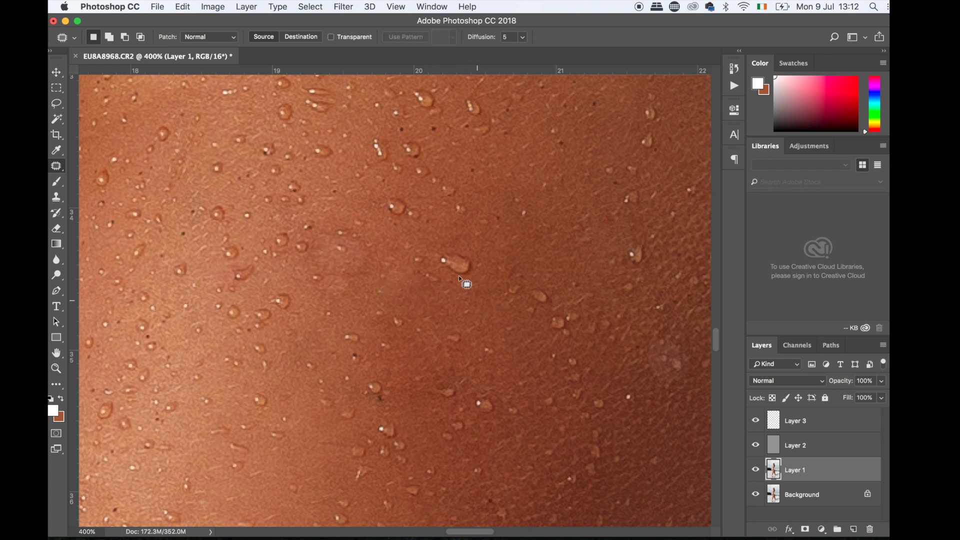
Patch the pale blotch beside the large water drop on the thigh and the small mark just below the drop
mouse_move(378, 244)
mouse_down()
mouse_move(306, 236)
mouse_move(312, 298)
mouse_move(374, 278)
mouse_up()
drag(346, 272, 311, 421)
key(super+d)
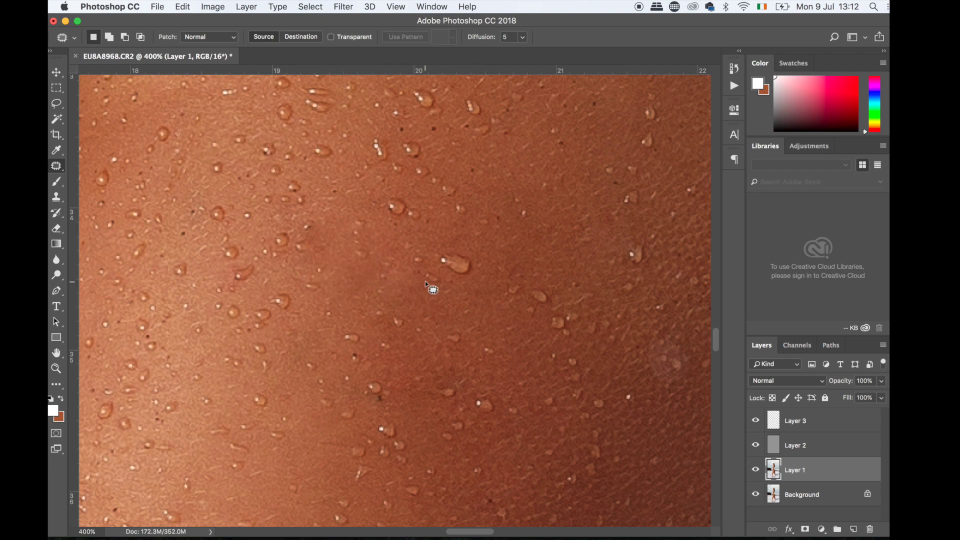
drag(432, 287, 425, 286)
drag(406, 276, 420, 320)
key(super+d)
Patch the remaining pale spots on the shaded back of the upper thigh with nearby skin texture
scroll(500, 320, right, 6)
drag(532, 315, 509, 369)
key(super+d)
scroll(509, 369, down, 6)
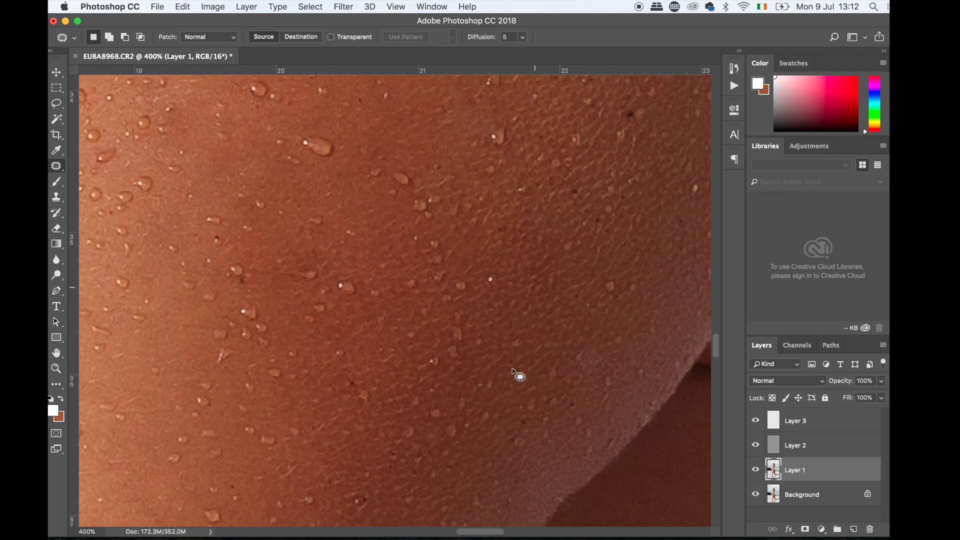
mouse_move(629, 300)
mouse_down()
mouse_move(614, 319)
mouse_move(628, 308)
mouse_up()
drag(613, 305, 580, 318)
key(super+d)
scroll(439, 334, down, 5)
mouse_move(531, 341)
mouse_down()
mouse_move(535, 360)
mouse_move(537, 346)
mouse_up()
drag(530, 356, 527, 392)
key(super+d)
Patch the mark near the front edge of the thigh and the reddish spot further down the leg
scroll(527, 393, left, 6)
key(super+minus)
key(super+minus)
scroll(525, 390, down, 4)
scroll(327, 366, down, 4)
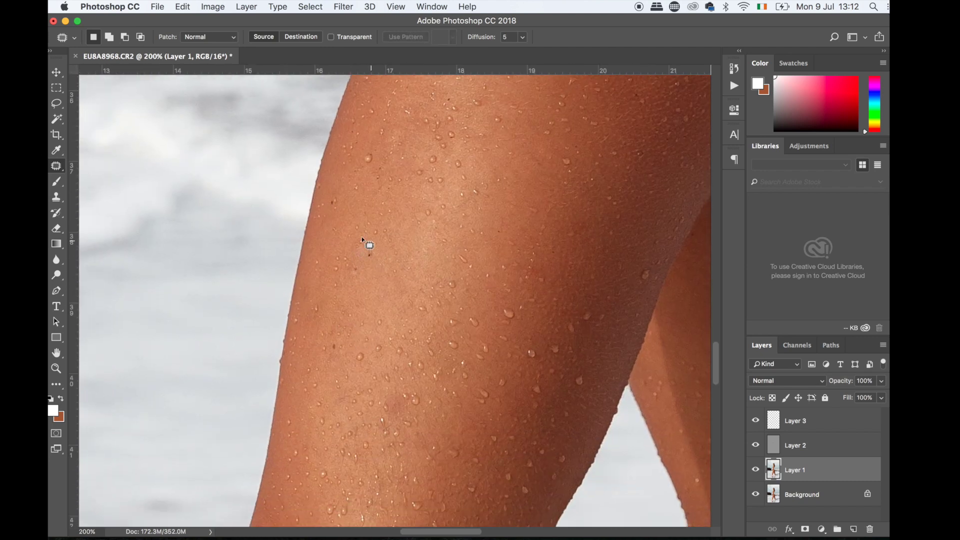
drag(364, 242, 361, 253)
drag(364, 257, 364, 282)
key(super+d)
drag(384, 404, 392, 395)
drag(396, 402, 438, 413)
key(super+d)
Examine the lower leg and the back of the thighs for remaining skin blemishes
scroll(441, 415, down, 10)
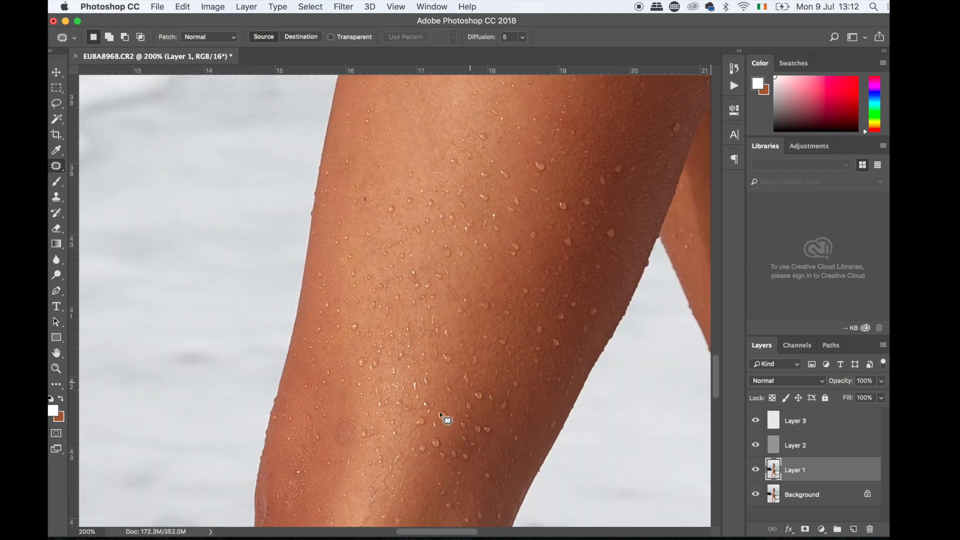
scroll(350, 370, down, 5)
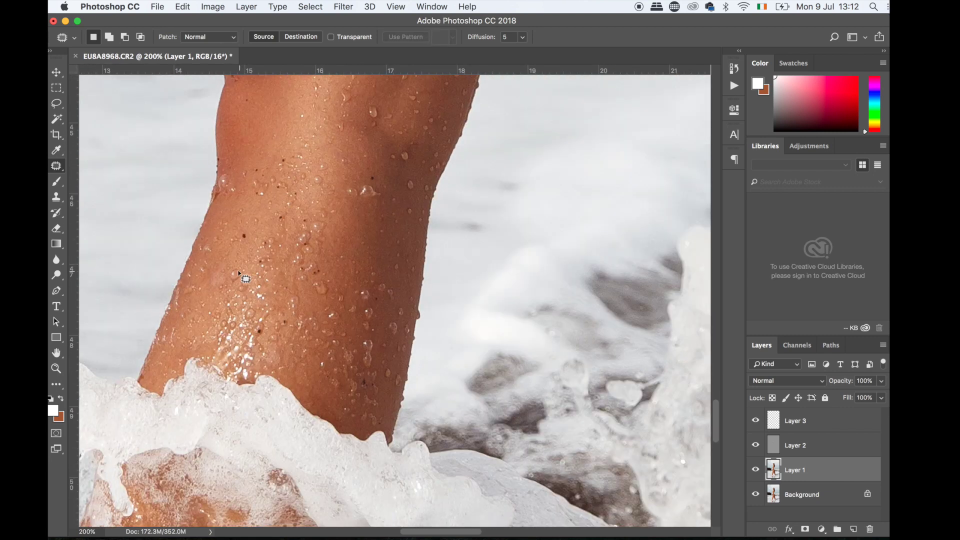
scroll(210, 319, up, 10)
scroll(210, 323, right, 10)
scroll(214, 325, up, 15)
scroll(214, 325, left, 1)
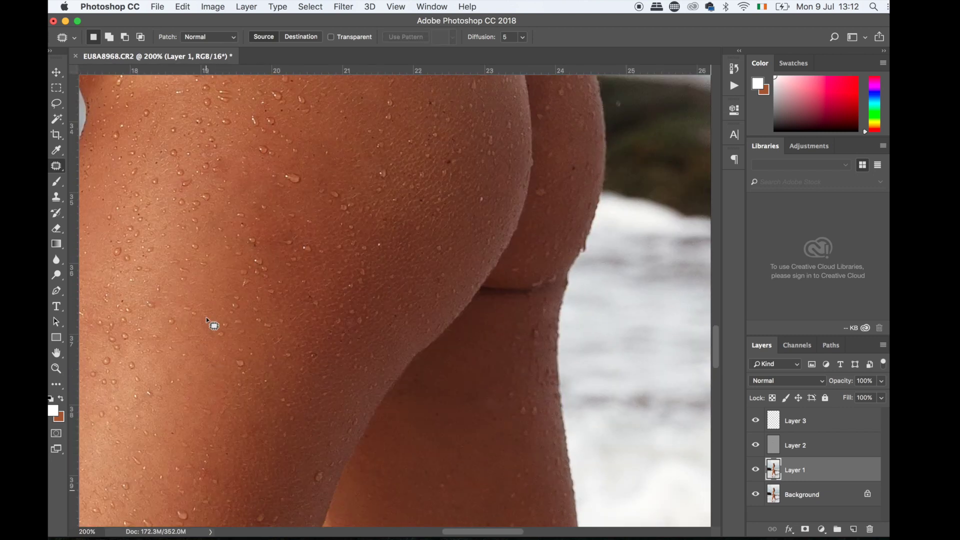
Patch the pale blotches on the upper buttock beside the swimsuit's edge with nearby skin texture
mouse_move(492, 304)
mouse_down()
mouse_move(493, 317)
mouse_move(505, 309)
mouse_up()
key(super+d)
key(super+d)
key(super+plus)
key(super+plus)
key(super+plus)
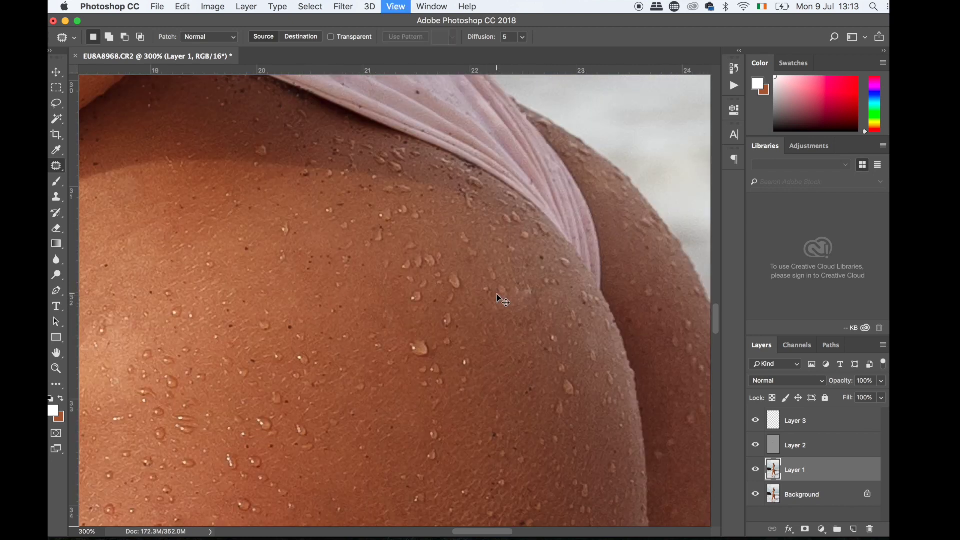
scroll(500, 299, right, 2)
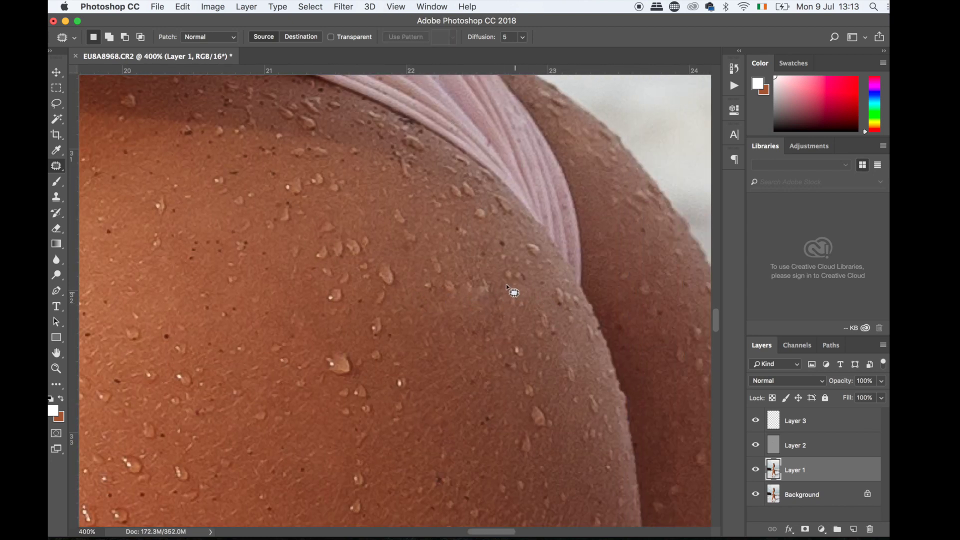
drag(485, 298, 509, 303)
drag(469, 303, 453, 349)
key(super+d)
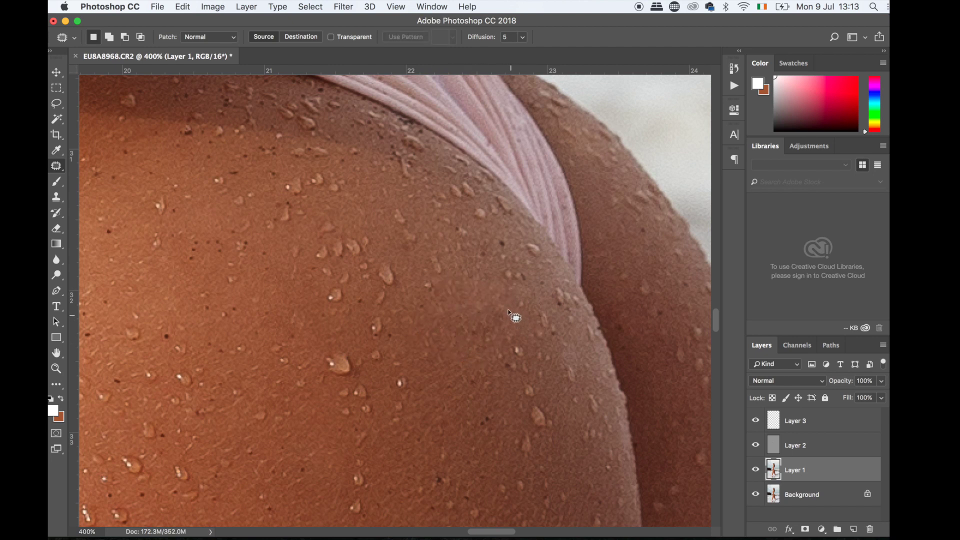
mouse_move(514, 318)
mouse_down()
mouse_move(457, 326)
mouse_move(493, 337)
mouse_up()
key(super+d)
Compare the legs and hips before and after patching by hiding Layer 1 and showing it again
key(super+0)
key(super+plus)
key(super+plus)
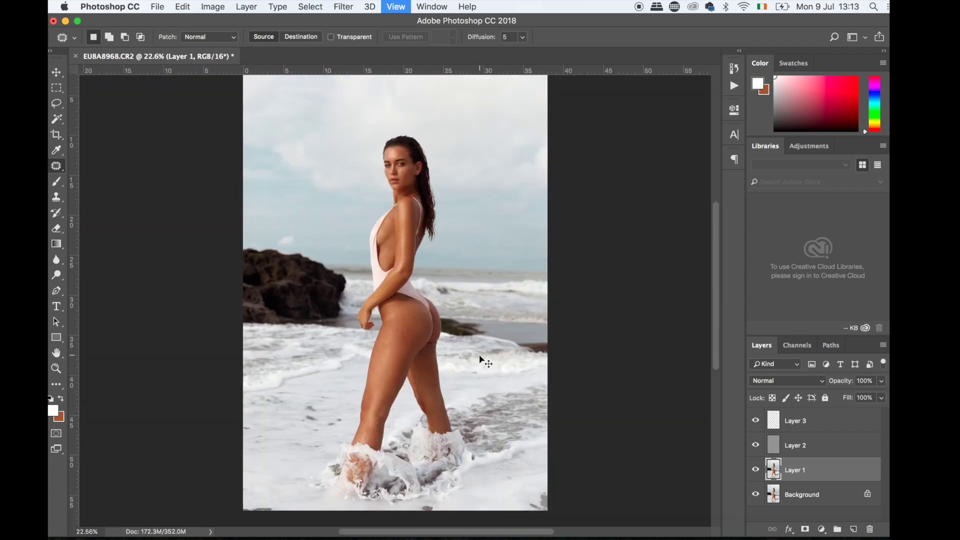
key(super+plus)
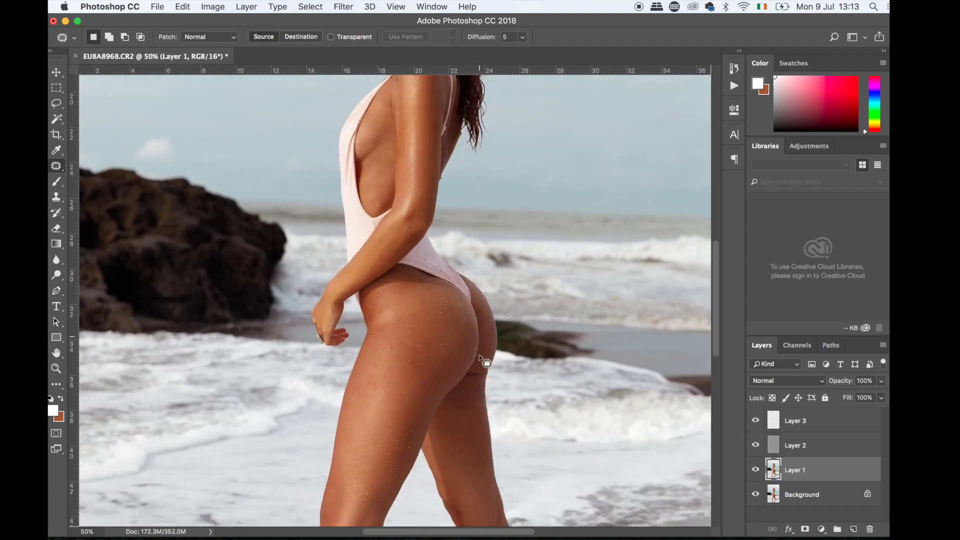
click(755, 471)
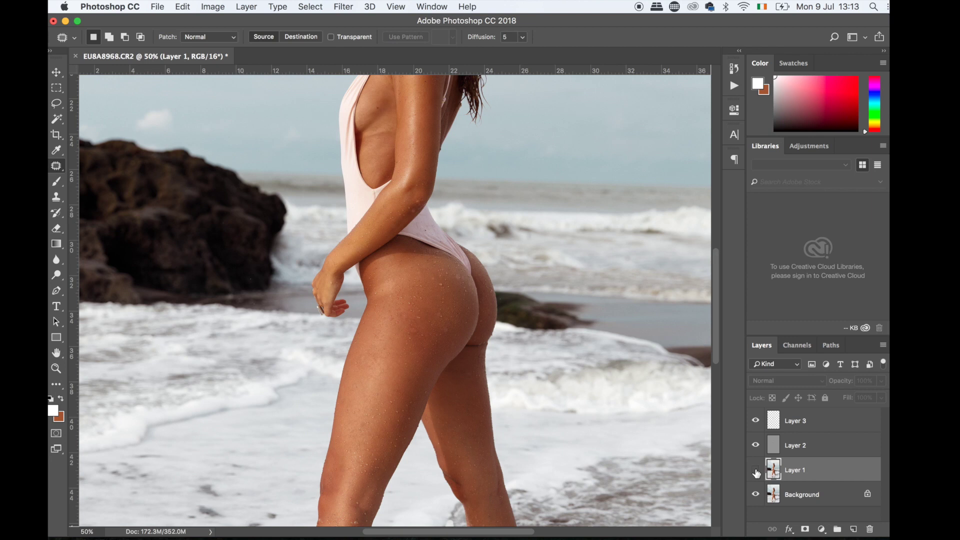
click(756, 471)
Try lightening the dark area of the upper thigh on Layer 2 with an 80 px white brush at 3% flow
key(super+plus)
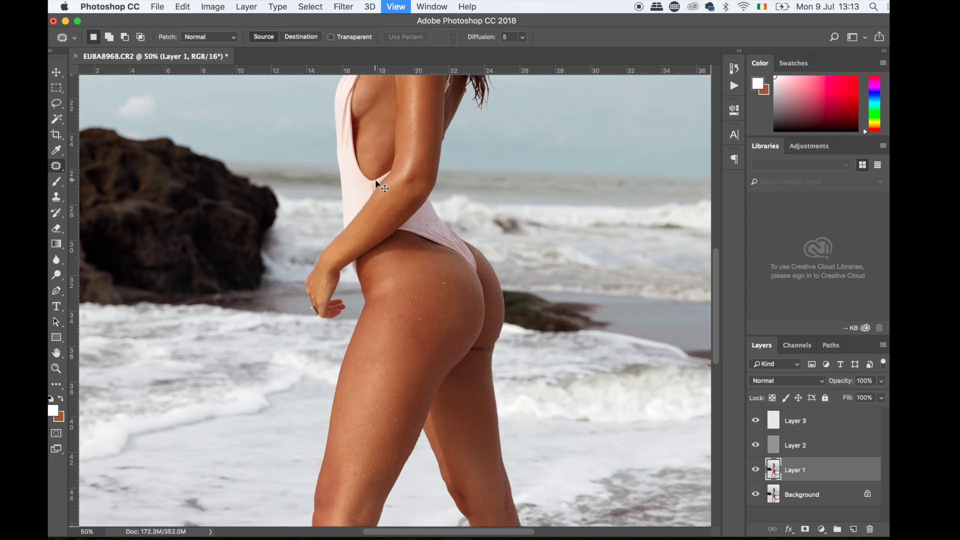
key(super+plus)
scroll(435, 247, down, 3)
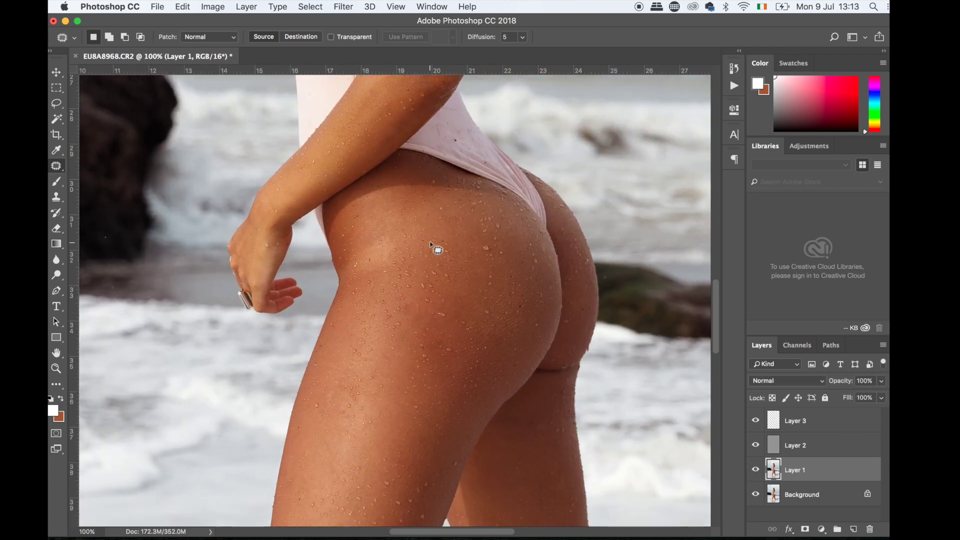
click(56, 181)
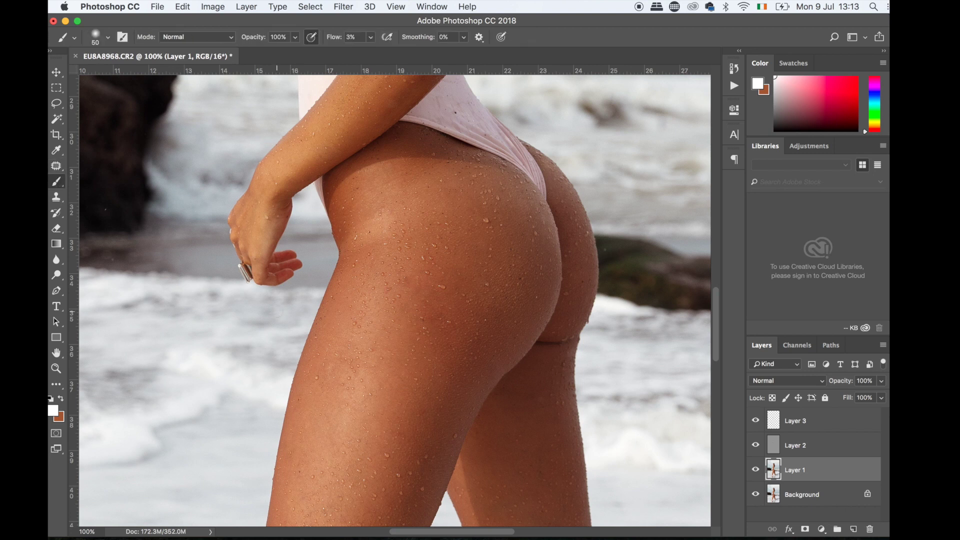
click(777, 446)
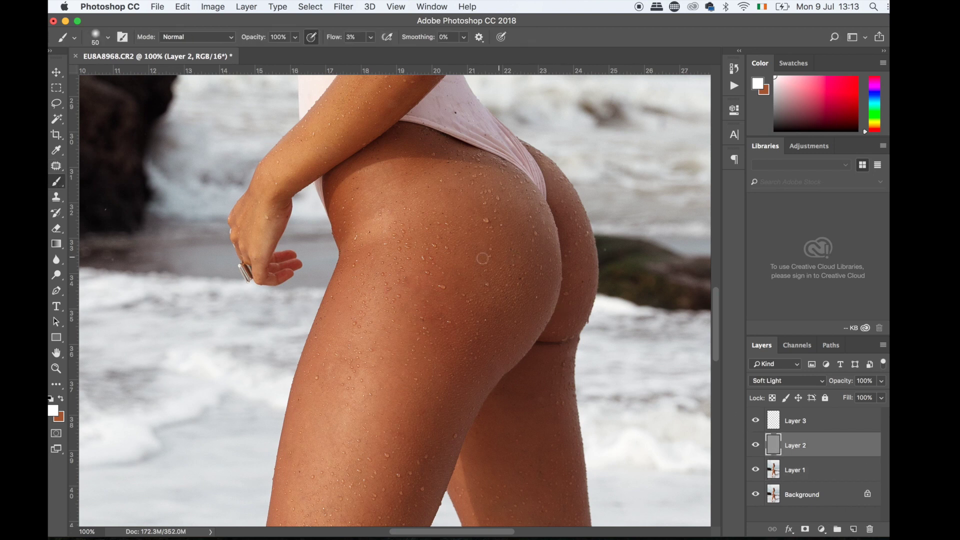
key(bracketright)
key(bracketright)
key(bracketright)
drag(422, 320, 433, 294)
key(super+z)
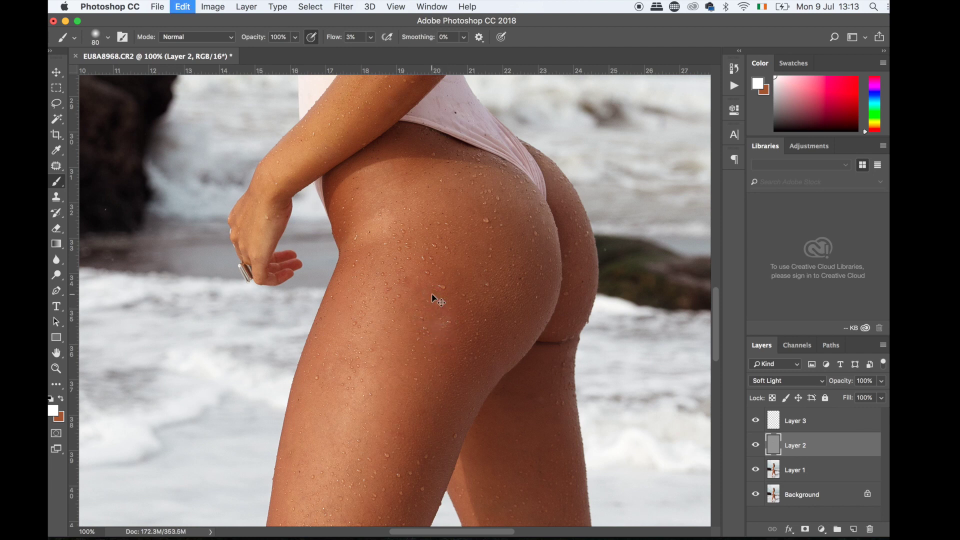
Create a new layer above Layer 1 in Soft Light mode, filled with 50% gray
click(810, 471)
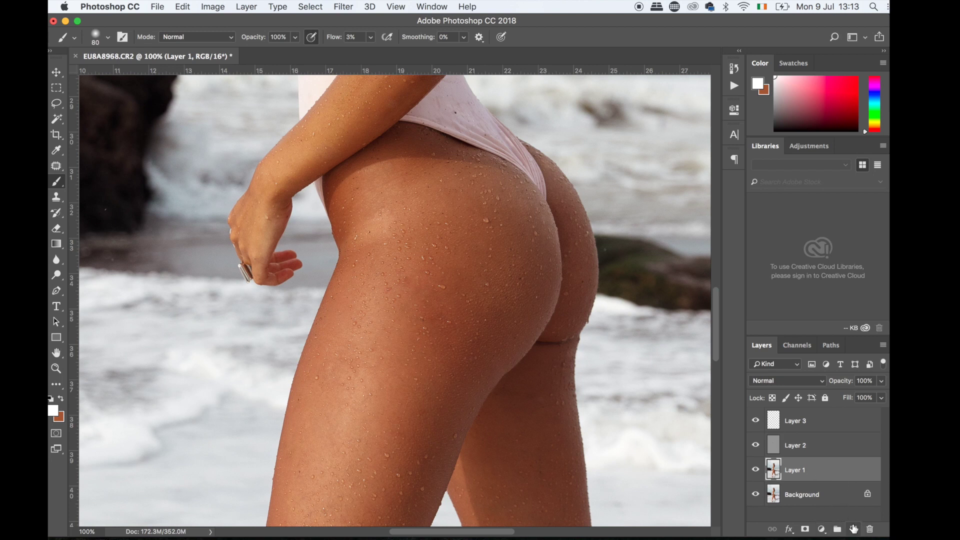
alt+click(853, 528)
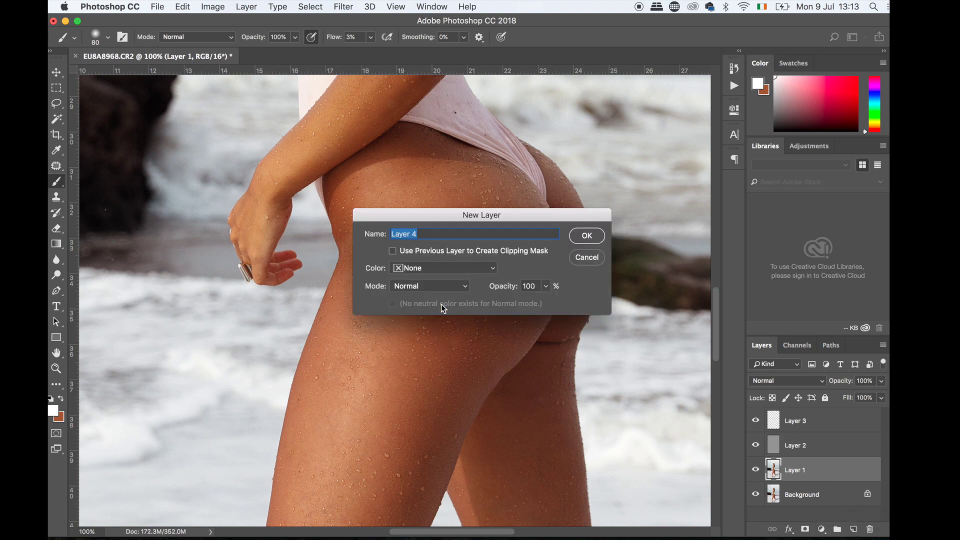
click(412, 285)
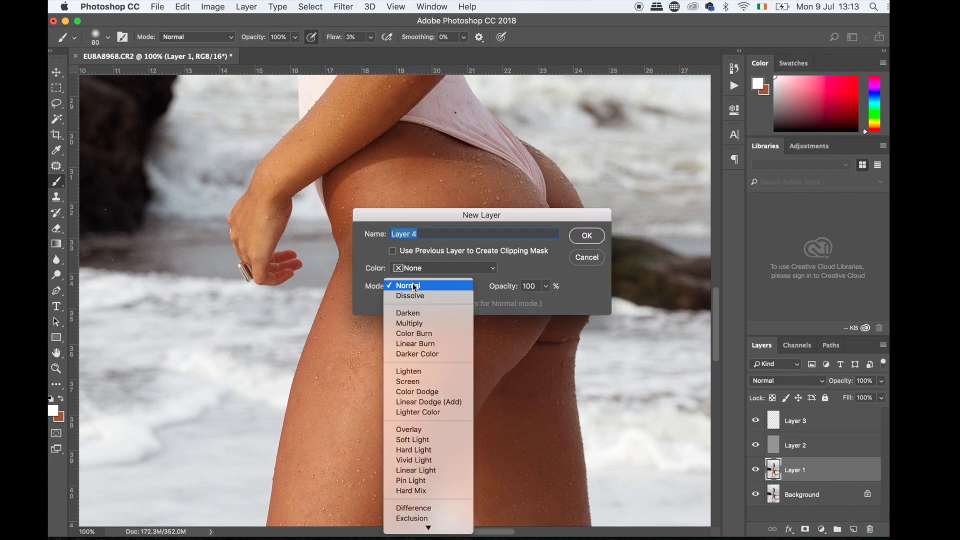
click(417, 441)
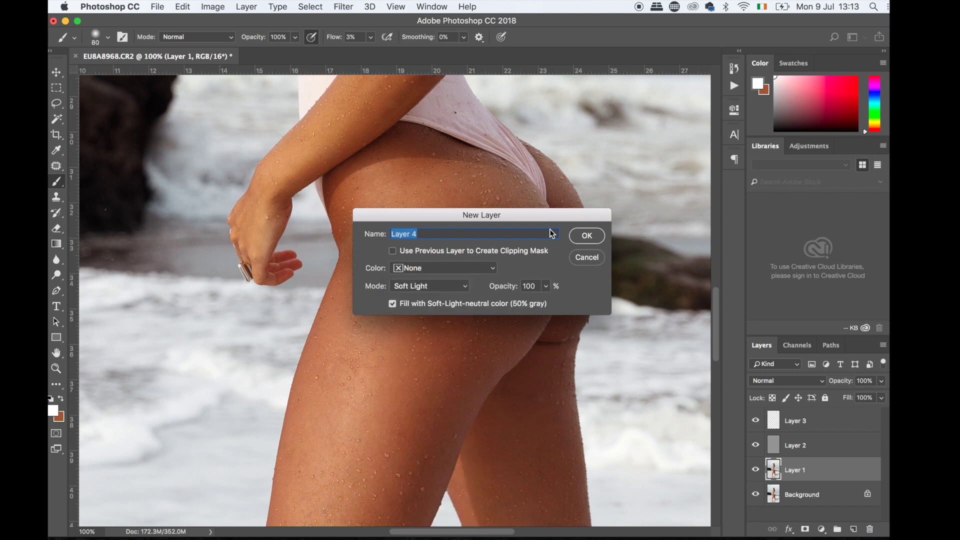
key(Return)
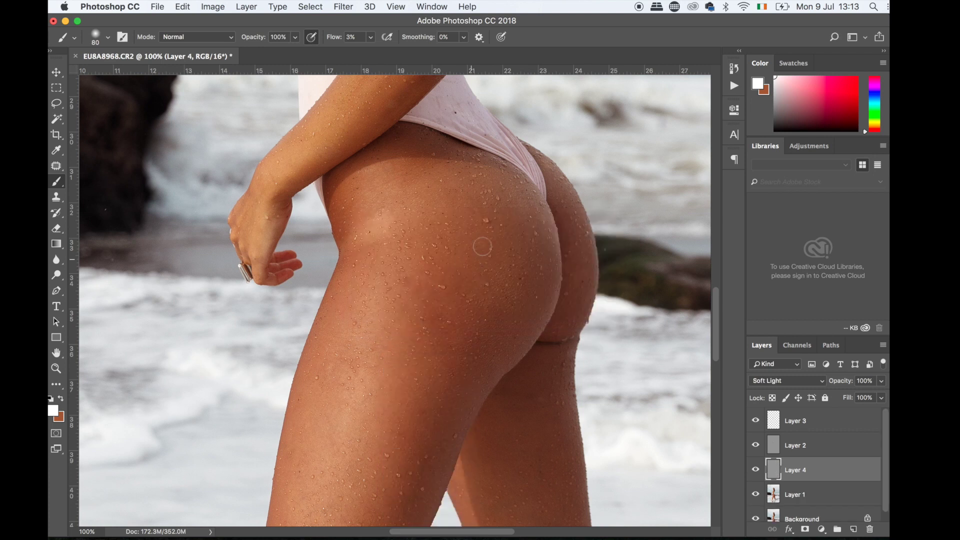
Brush white at 25 px and 3% flow over the dark marks on the upper thigh on the new Soft Light layer
key(super+plus)
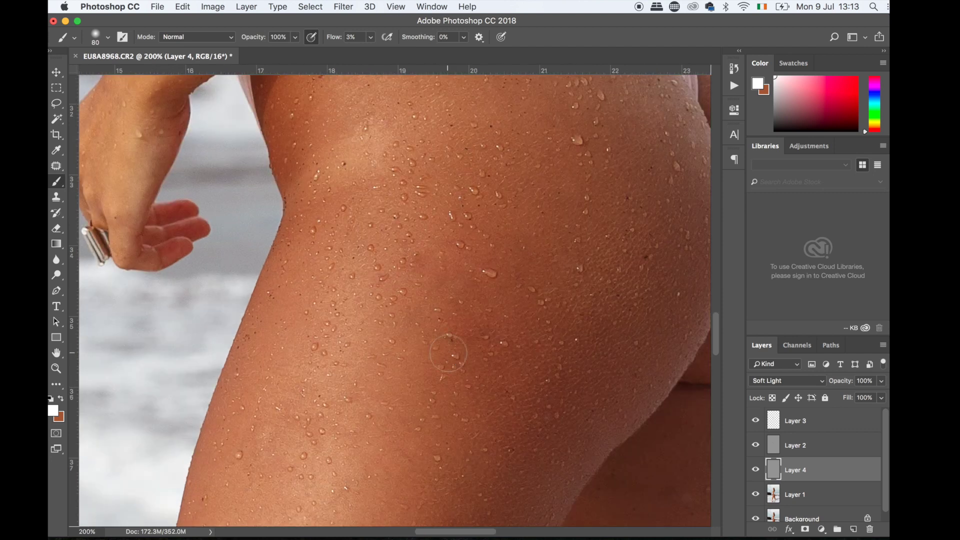
scroll(448, 354, down, 3)
key(bracketleft)
key(bracketleft)
key(bracketleft)
key(bracketleft)
key(bracketleft)
key(bracketleft)
key(bracketleft)
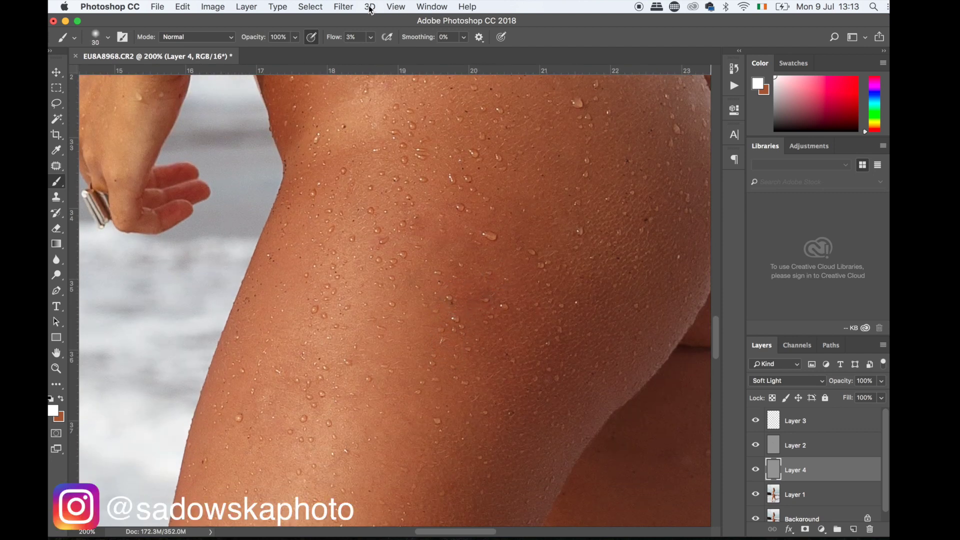
key(bracketleft)
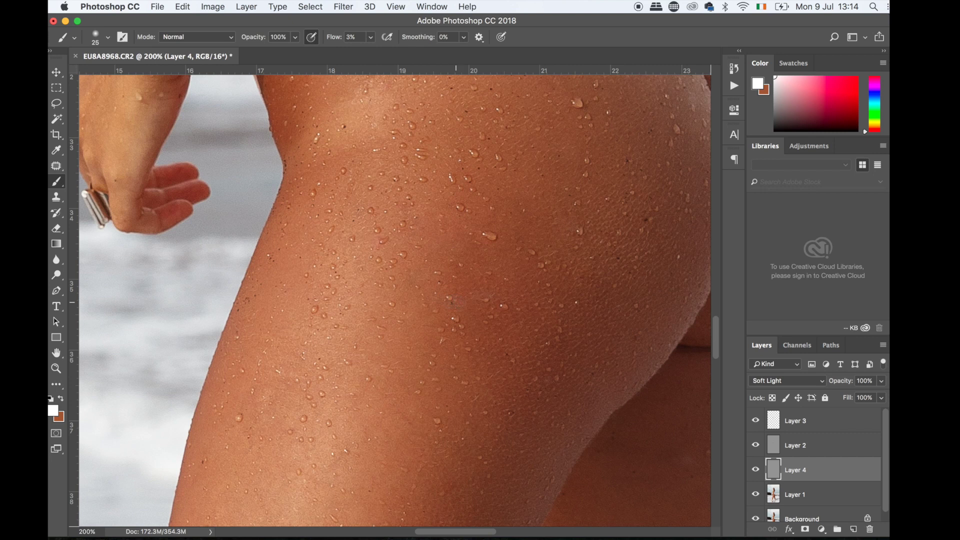
scroll(483, 295, up, 5)
scroll(483, 295, right, 3)
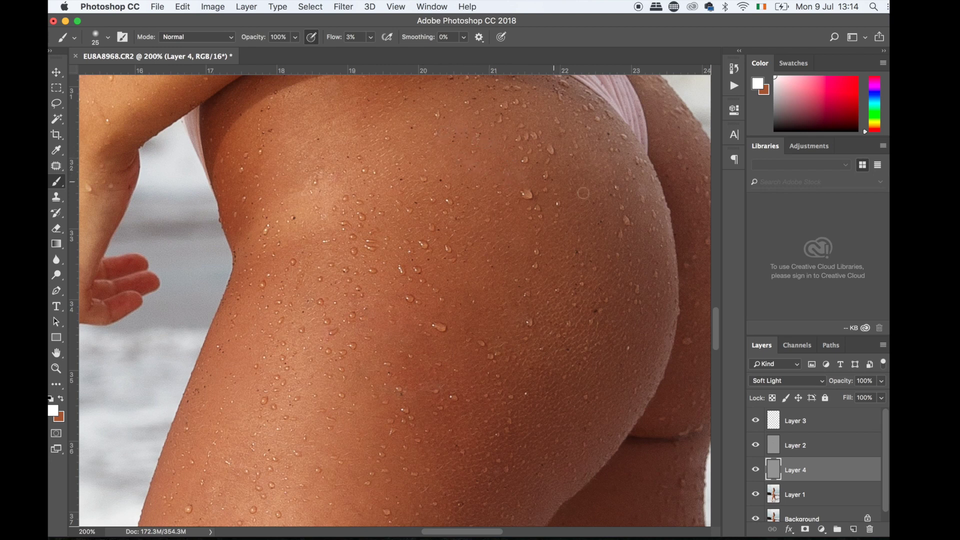
Compare the skin with Layer 4 hidden and shown, and delete that layer
click(755, 470)
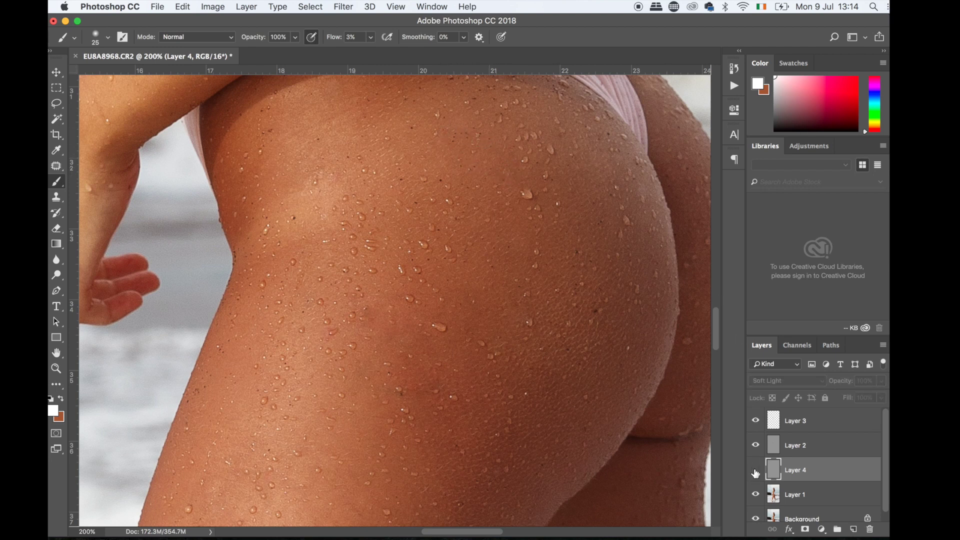
click(755, 471)
click(755, 471)
click(755, 471)
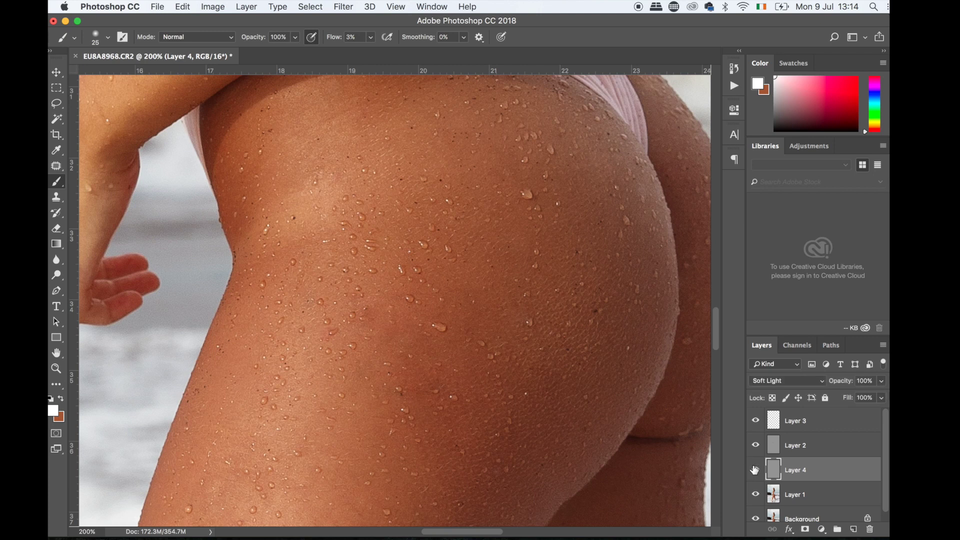
click(754, 471)
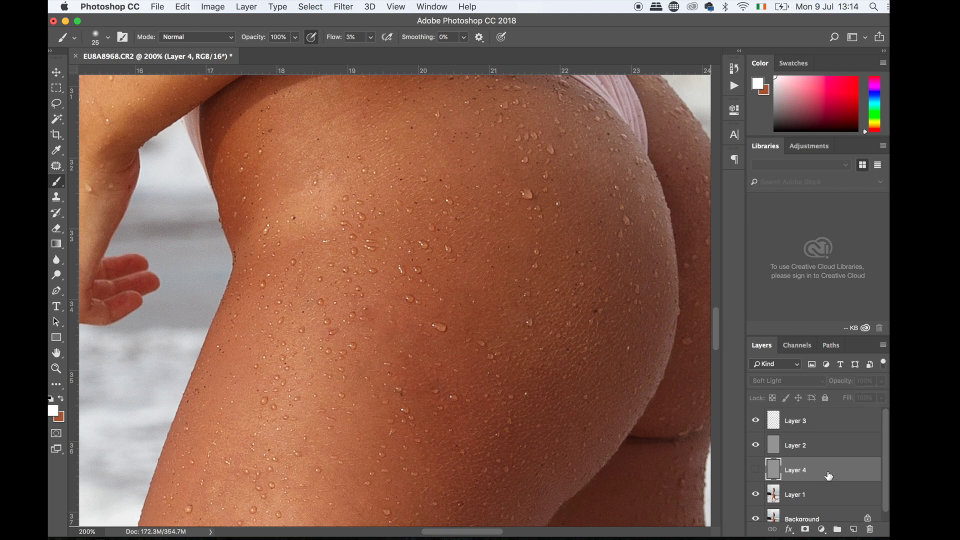
key(Delete)
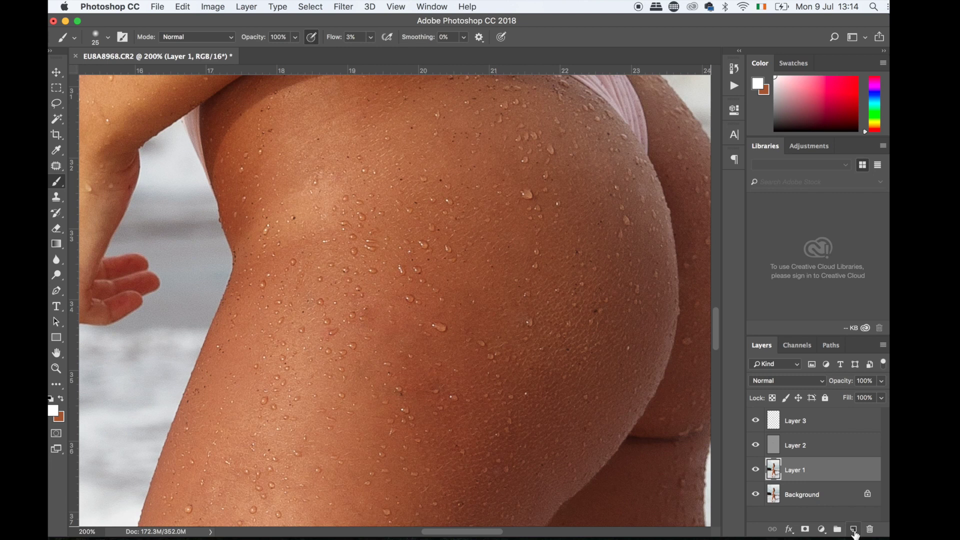
Add a brightening Curves adjustment layer above Layer 1 and invert its mask to black
click(821, 528)
click(822, 360)
drag(638, 235, 628, 209)
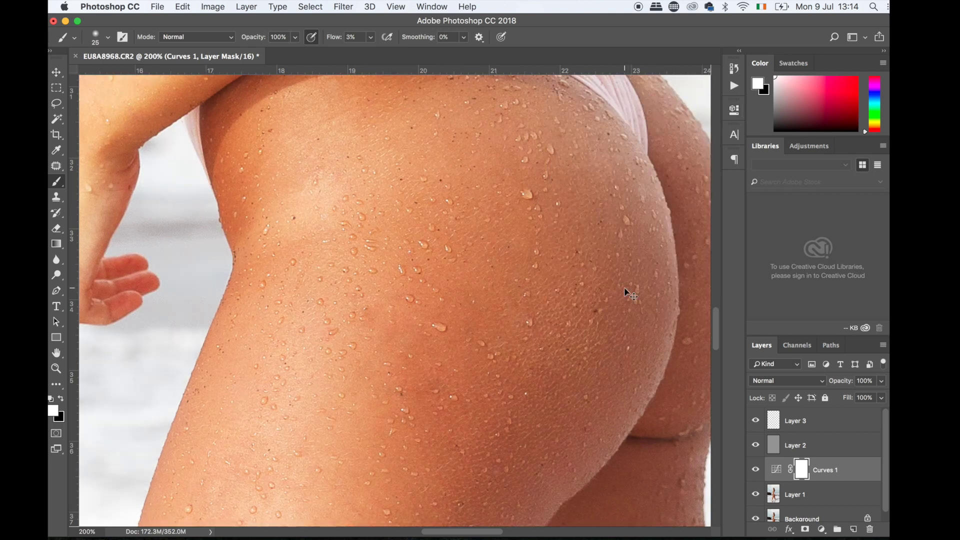
key(super+i)
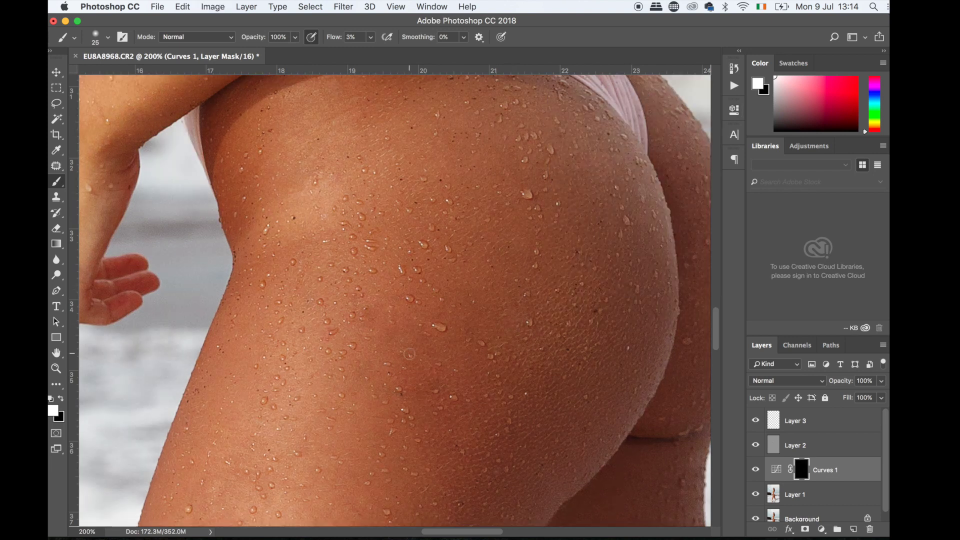
Paint white on the Curves mask with a 40 px brush at 3% flow over the dark patches of the upper thigh
scroll(410, 354, down, 2)
key(bracketright)
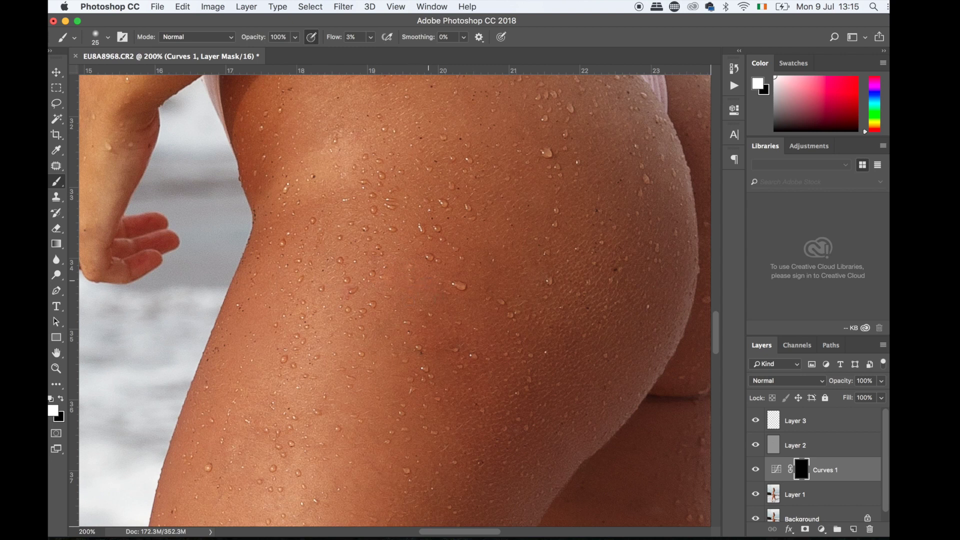
key(bracketright)
key(bracketright)
key(bracketright)
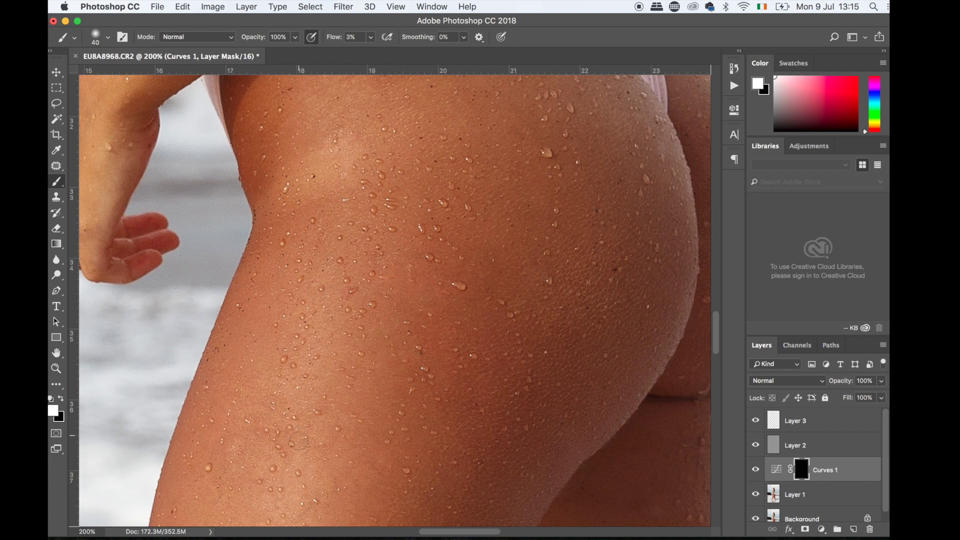
scroll(255, 418, down, 5)
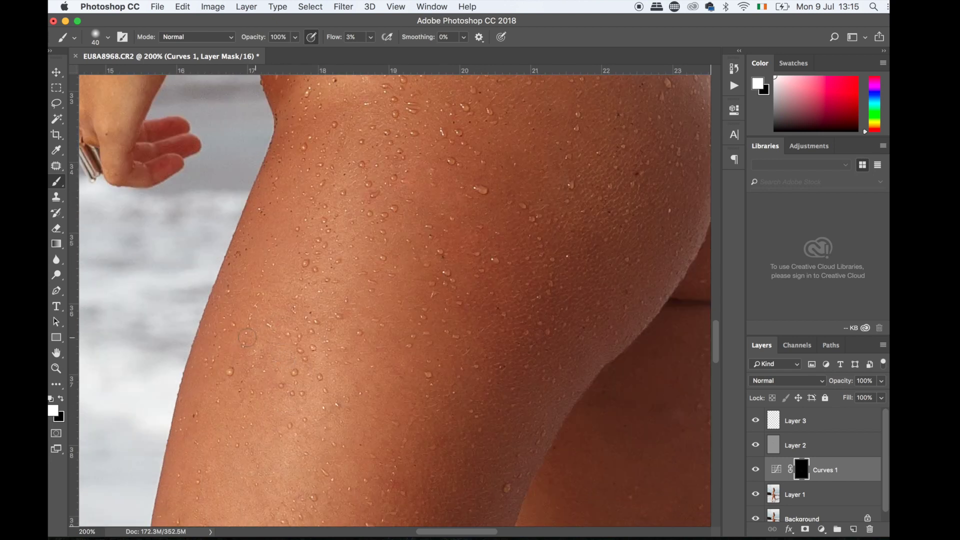
scroll(260, 387, up, 5)
scroll(260, 387, right, 2)
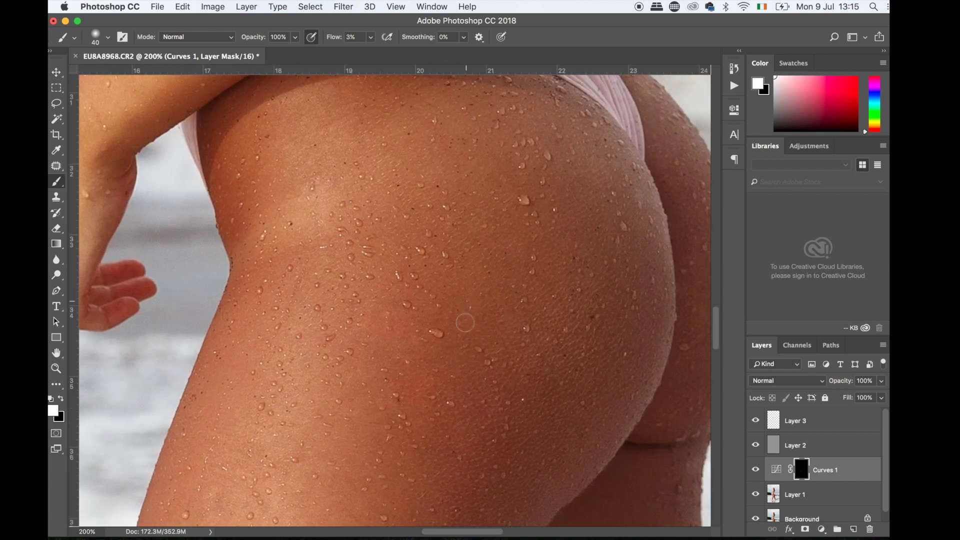
Enlarge the brush to 90 px and paint white on the Curves mask over the shaded front and top of the hip
key(super+minus)
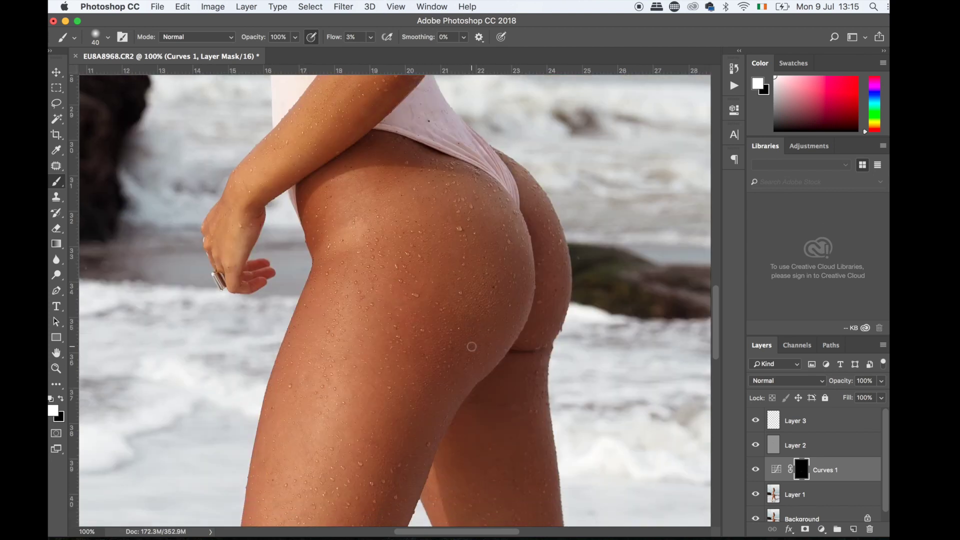
key(super+equal)
key(bracketright)
key(bracketright)
key(bracketright)
key(bracketright)
key(bracketright)
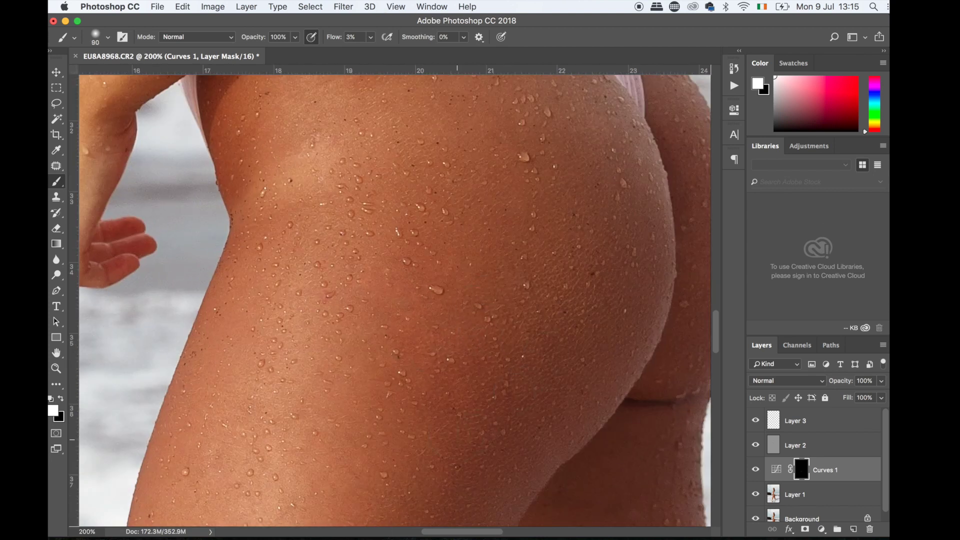
scroll(490, 256, up, 3)
scroll(490, 256, left, 1)
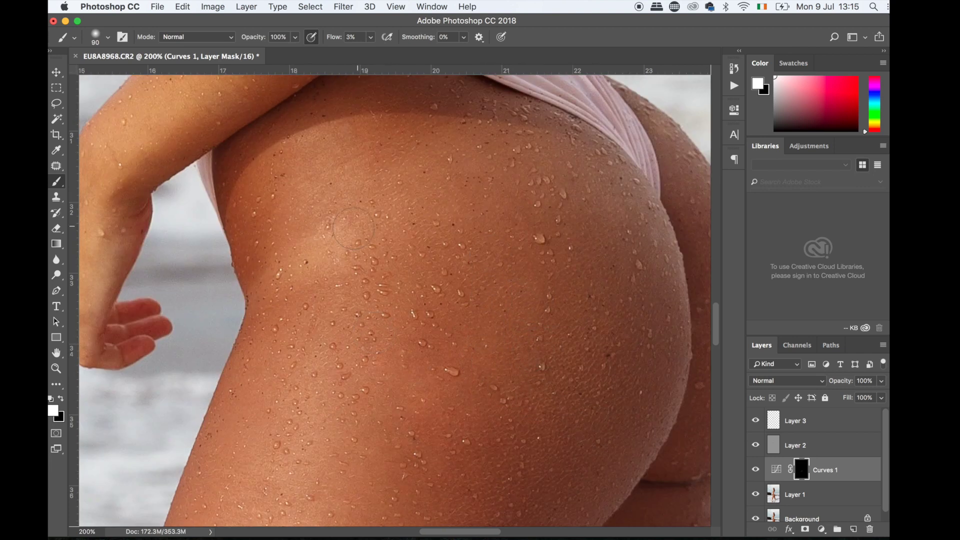
mouse_move(265, 198)
mouse_down()
mouse_move(364, 144)
mouse_move(368, 122)
mouse_move(395, 141)
mouse_up()
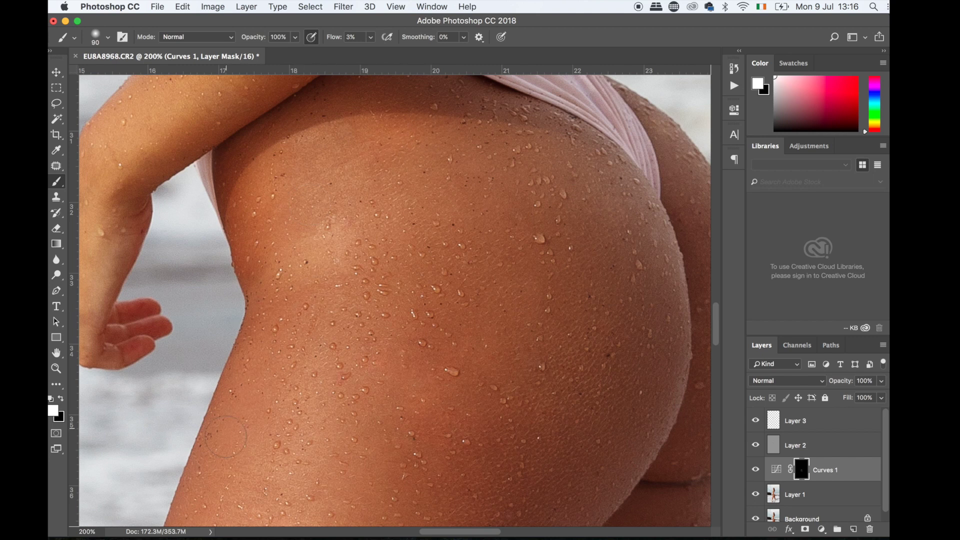
Brighten the darker areas across the middle of the hip and buttock by painting white on the Curves mask
mouse_move(368, 278)
mouse_down()
mouse_move(444, 290)
mouse_move(464, 322)
mouse_up()
drag(494, 213, 566, 226)
mouse_move(496, 296)
mouse_down()
mouse_move(479, 344)
mouse_move(585, 276)
mouse_up()
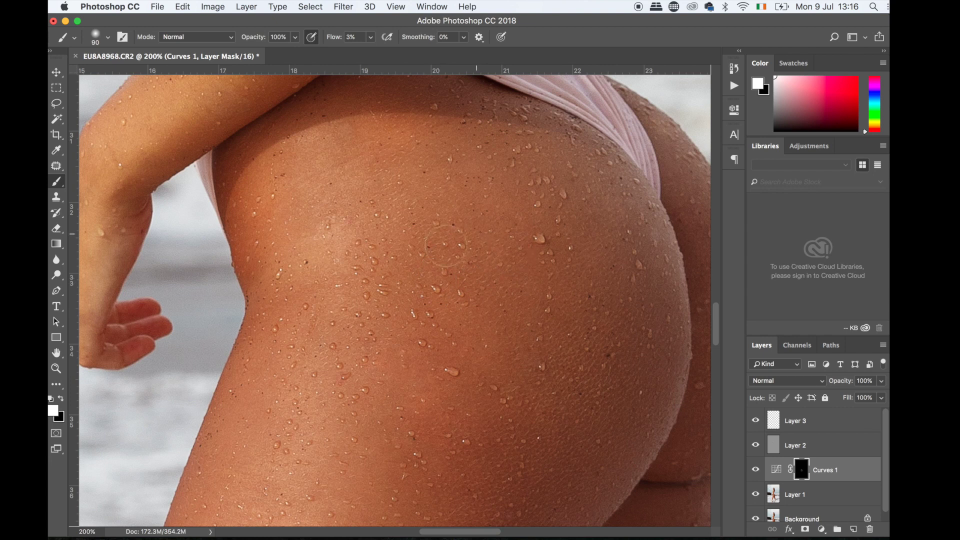
Lower the brush flow to 1% and paint white on the Curves mask over the lower buttock and upper thigh
drag(334, 37, 331, 37)
scroll(508, 444, down, 5)
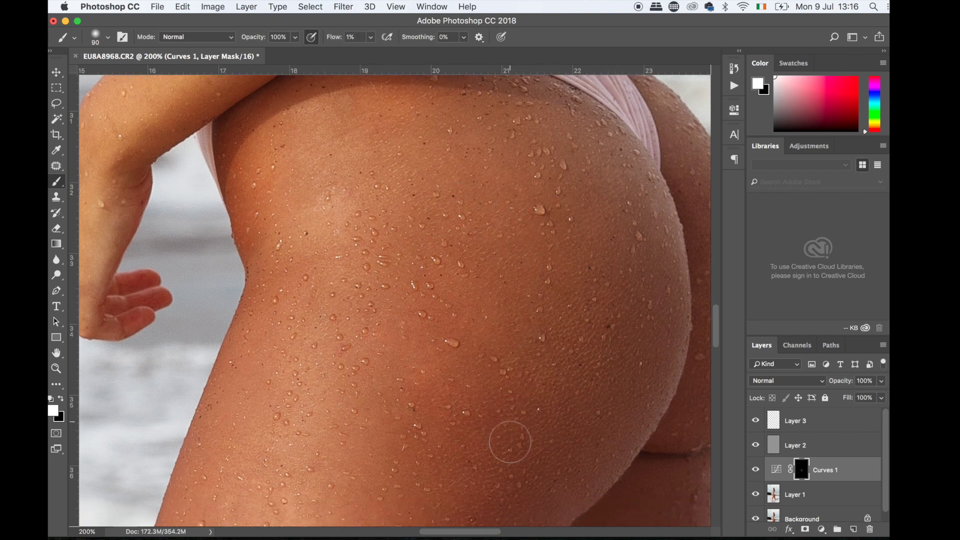
scroll(311, 312, down, 15)
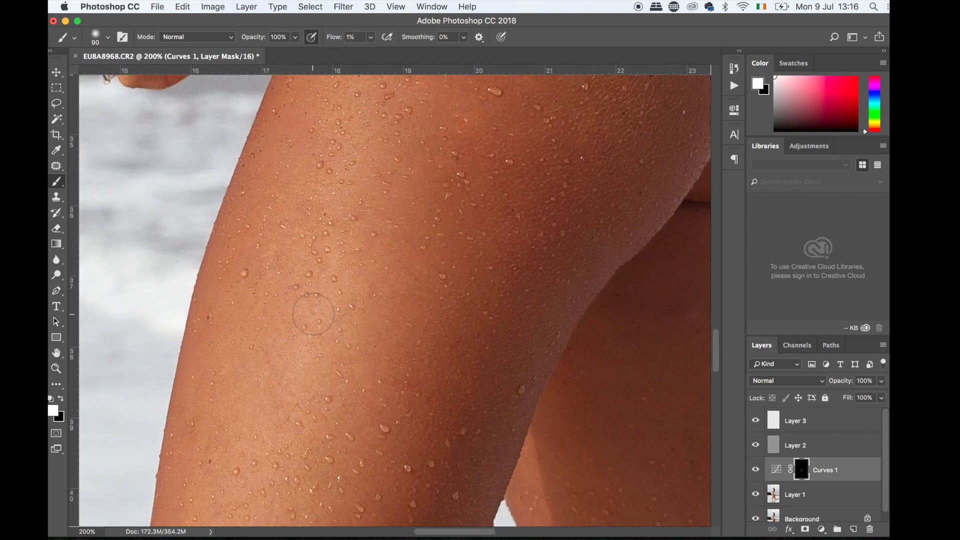
Reduce the brush to 35 px and paint white on the Curves mask over dark spots down the front thigh towards the knee
key(super+minus)
scroll(316, 318, up, 6)
key(bracketleft)
key(bracketleft)
key(bracketleft)
key(bracketleft)
key(bracketleft)
key(bracketleft)
key(bracketleft)
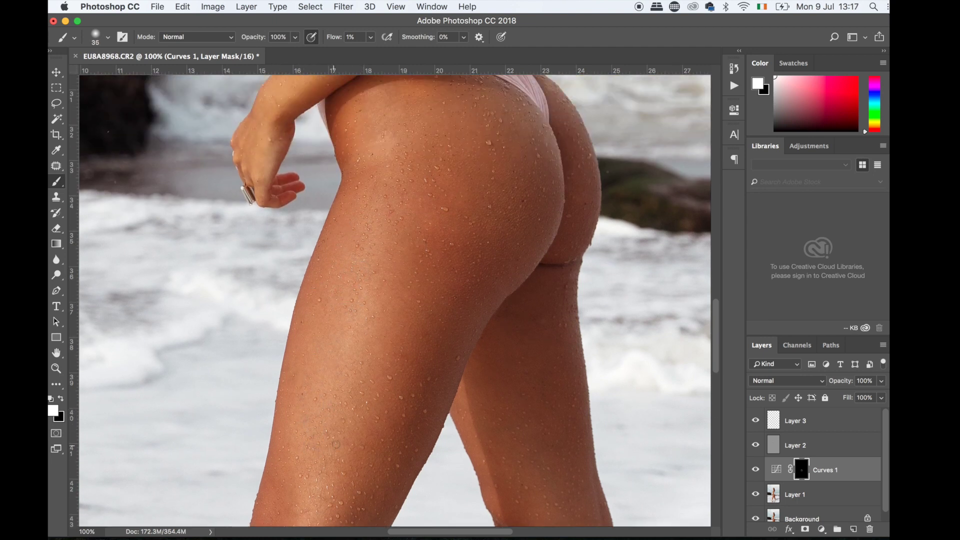
scroll(343, 433, down, 2)
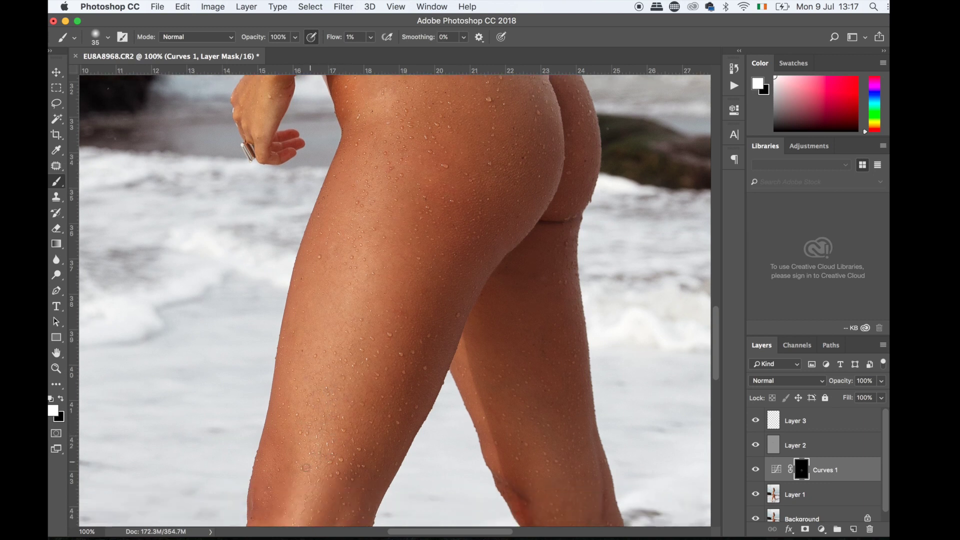
Enlarge the brush to 125 px and paint white on the Curves mask over the front knee area and the rear thigh
key(bracketright)
key(bracketright)
key(bracketright)
key(bracketright)
key(bracketright)
key(bracketright)
key(bracketright)
key(bracketright)
scroll(331, 384, down, 10)
scroll(573, 303, up, 8)
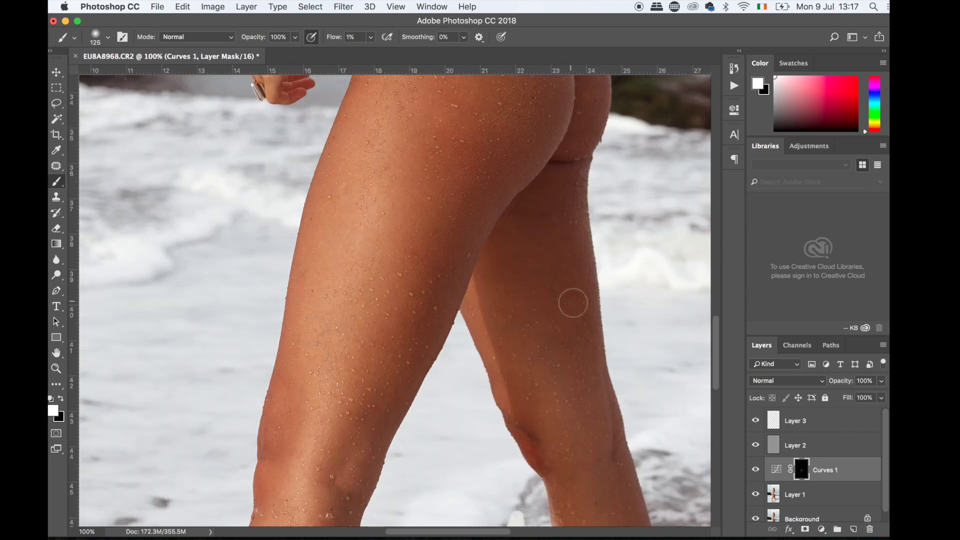
Reduce the brush to 50 px and paint white on the Curves mask over the remaining uneven patches around the hip
key(bracketleft)
key(bracketleft)
key(bracketleft)
key(bracketleft)
key(bracketleft)
key(bracketleft)
scroll(500, 326, up, 4)
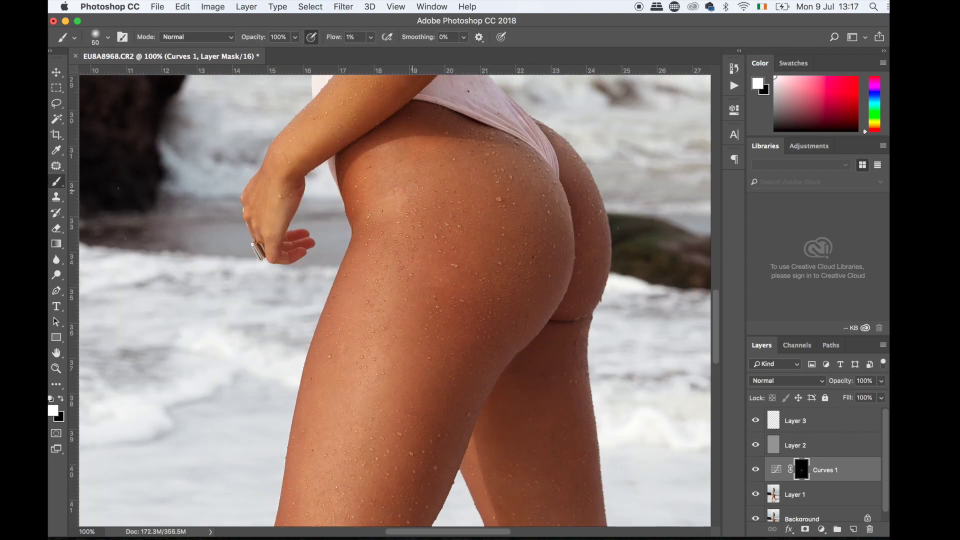
scroll(413, 190, up, 3)
Toggle the Curves 1 layer to compare the effect, lower its opacity to 78% and check the whole photo
click(755, 470)
click(755, 470)
drag(851, 385, 841, 385)
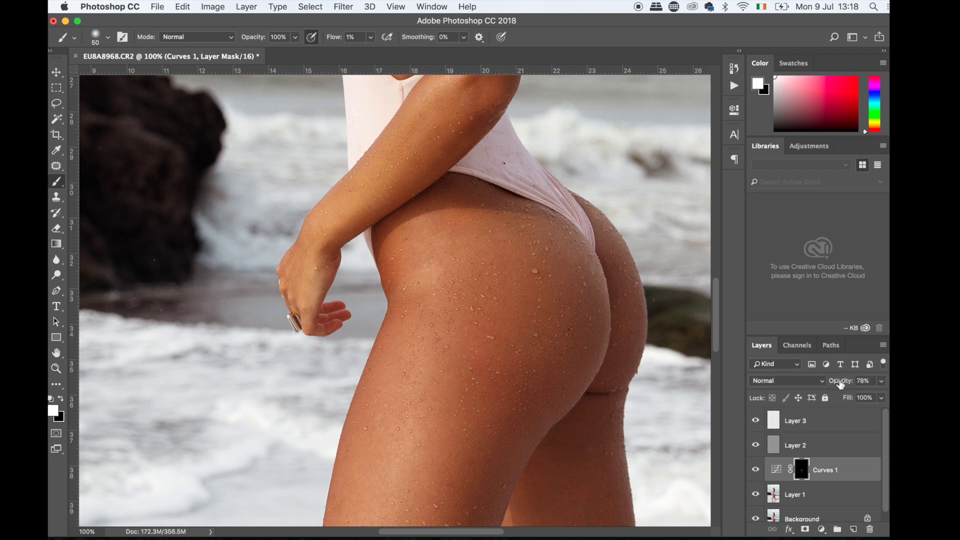
key(super+0)
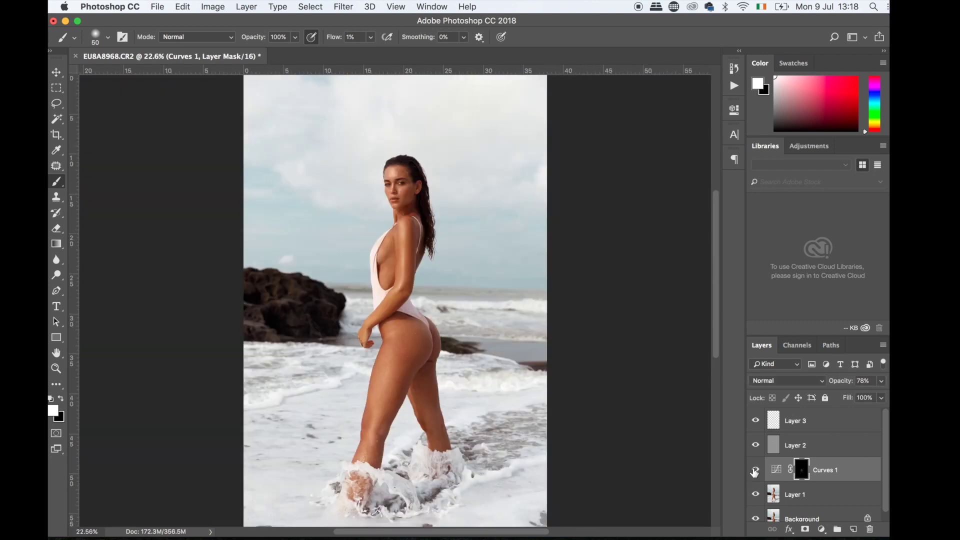
Set the Curves 1 opacity to 100% and paint white on its mask along the thigh with a smaller brush
key(super+plus)
key(super+plus)
key(super+plus)
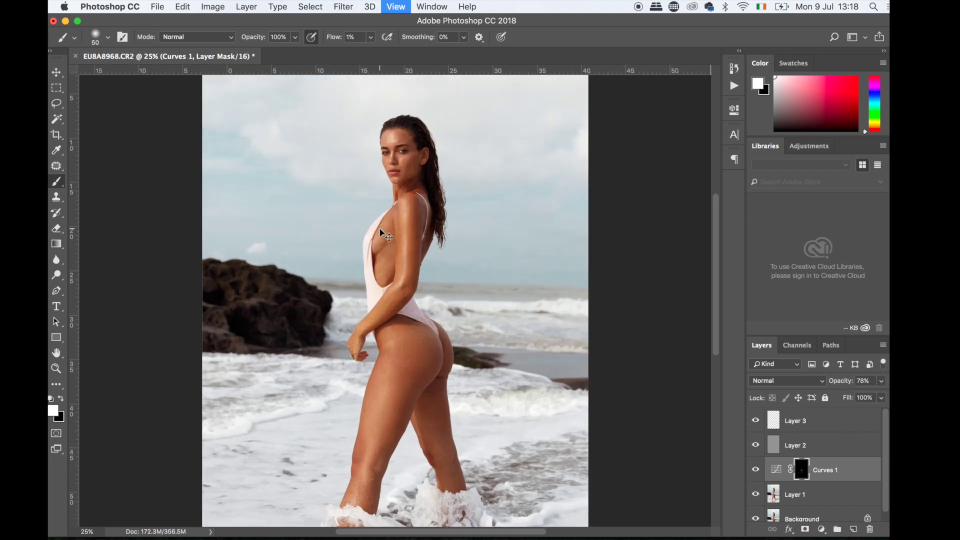
key(super+plus)
key(super+plus)
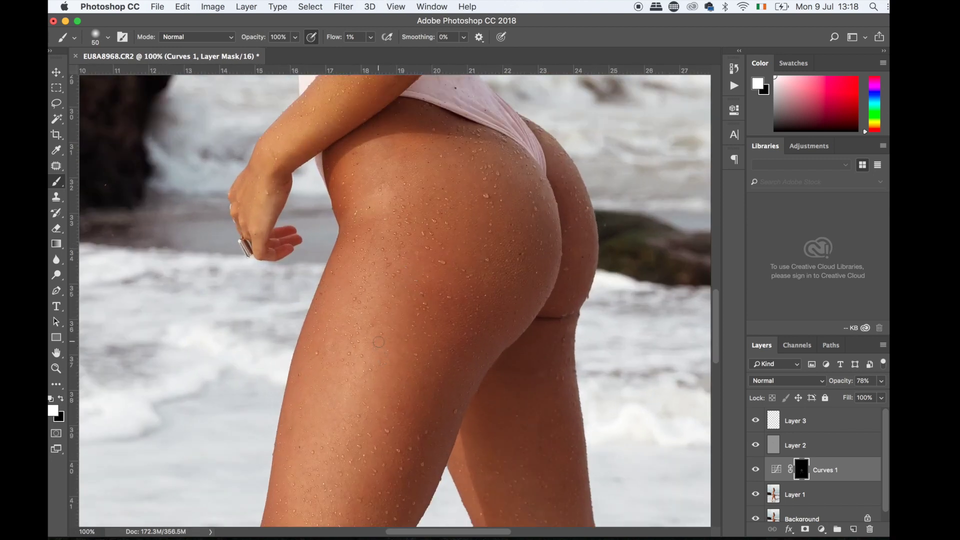
key(bracketleft)
drag(843, 380, 872, 380)
scroll(321, 369, down, 3)
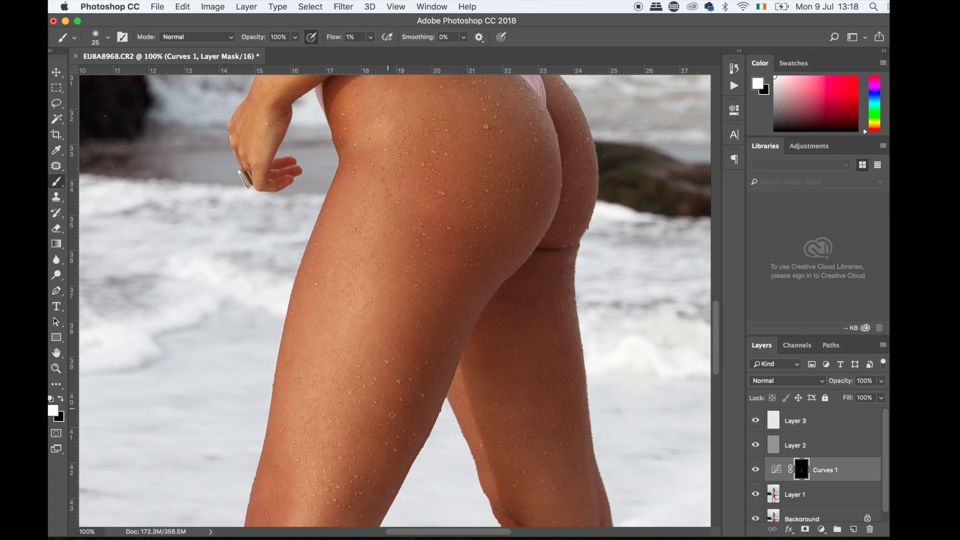
Even out broader areas of the hip and thigh on the Curves mask with a 90 px brush, then a 60 px one
scroll(350, 411, up, 3)
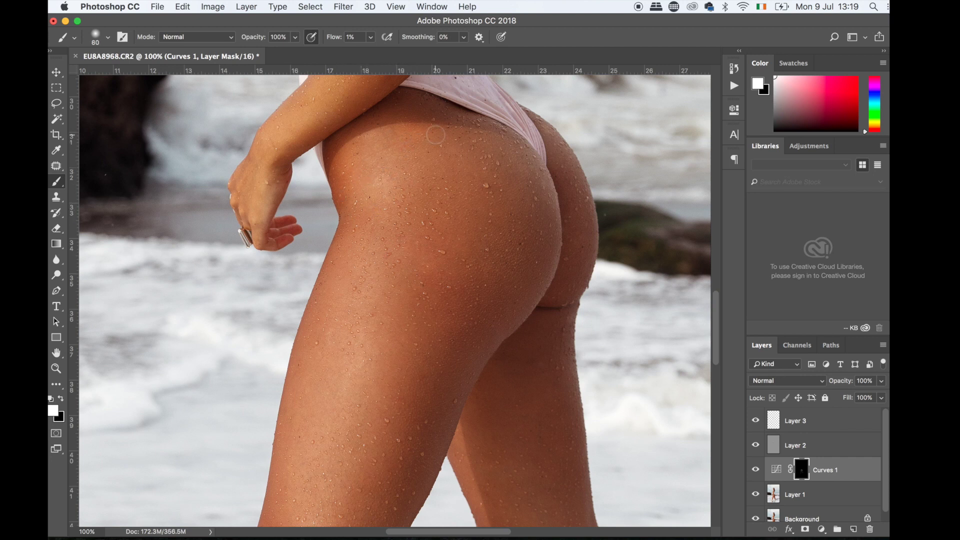
key(bracketright)
scroll(312, 477, down, 5)
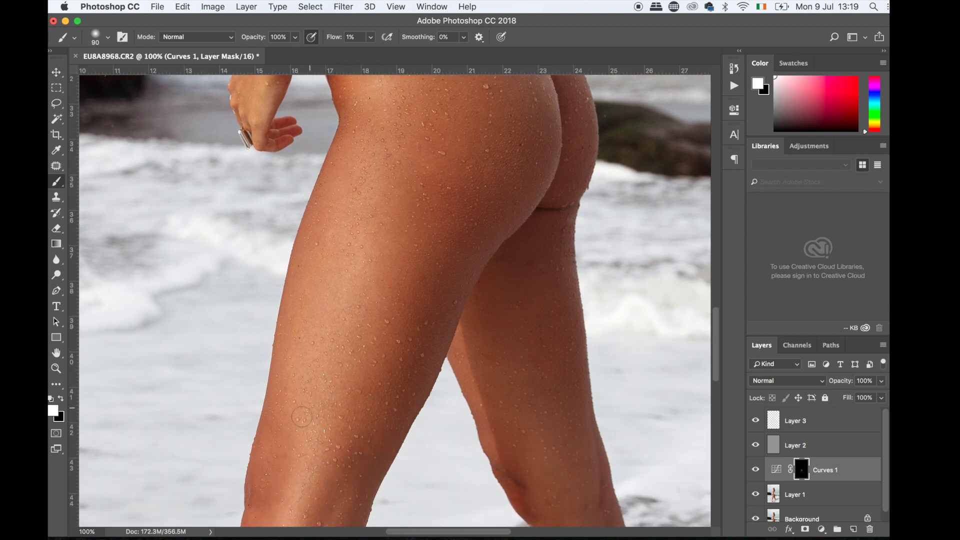
key(super+0)
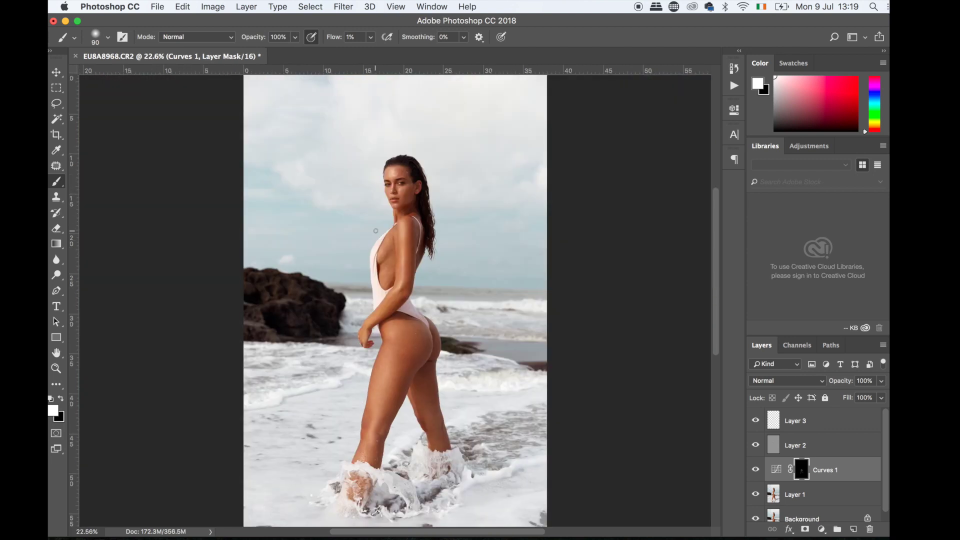
key(super+plus)
key(super+equal)
key(super+equal)
key(super+equal)
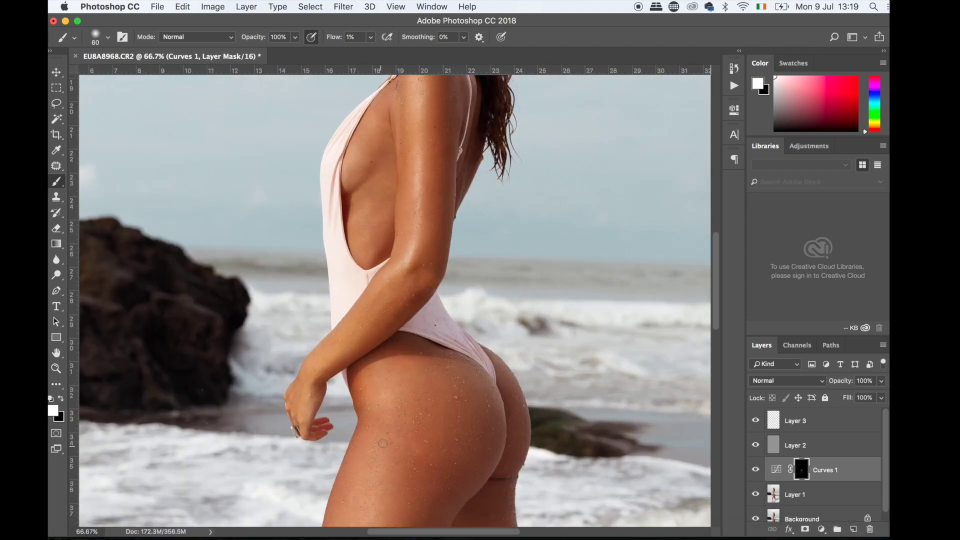
Lower the Curves 1 layer opacity to 64% while judging the effect on the whole photo
key(super+0)
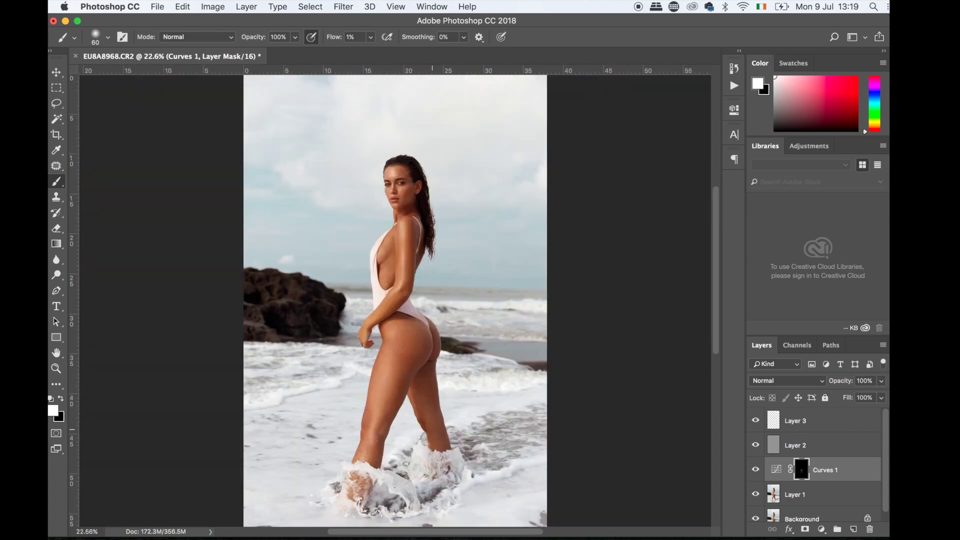
drag(849, 383, 890, 385)
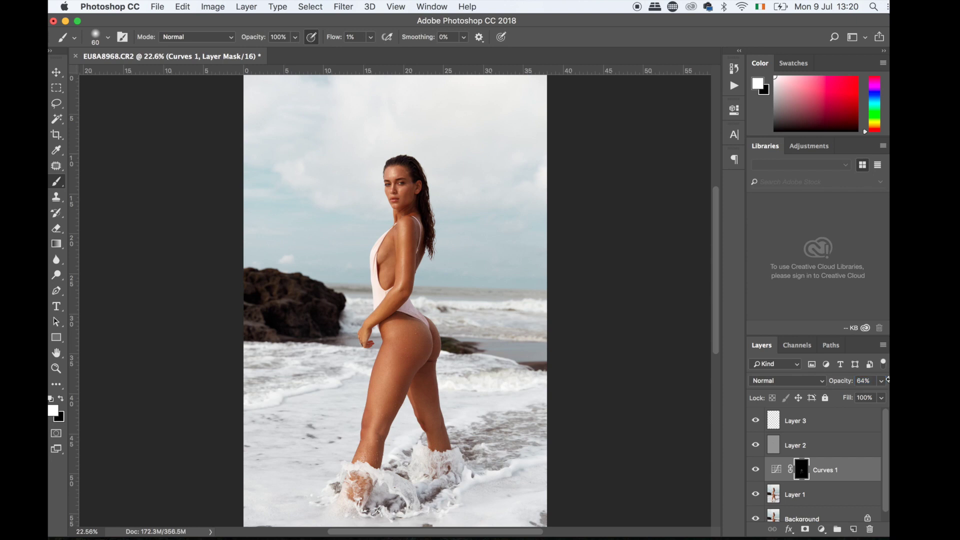
scroll(395, 300, down, 3)
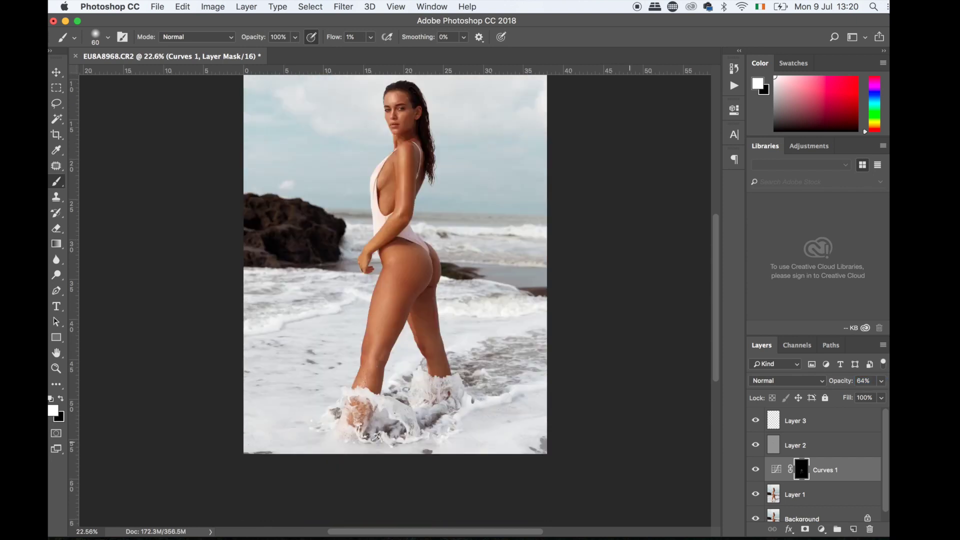
Select Layer 1 for painting on the legs and set the brush flow to 3%
click(788, 502)
key(super+equal)
key(super+equal)
key(super+equal)
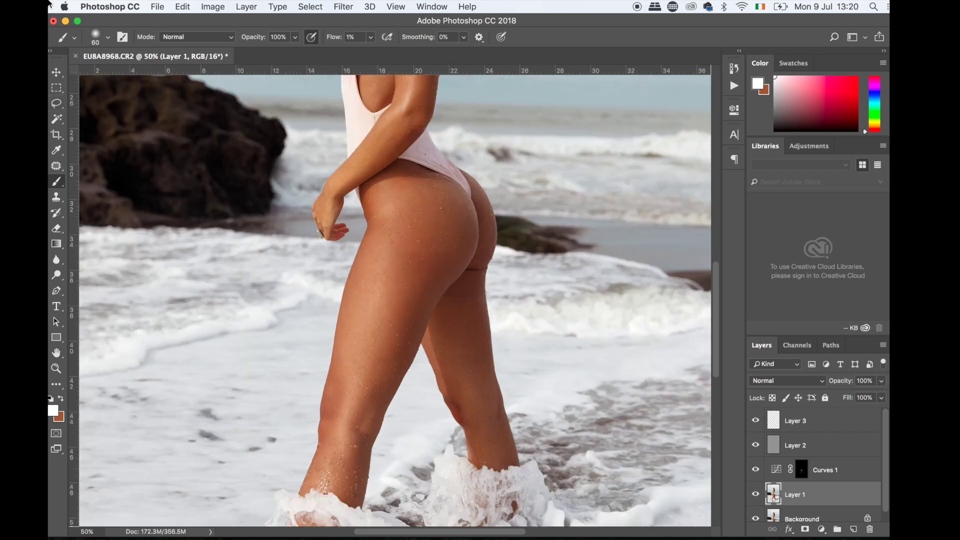
scroll(350, 169, up, 2)
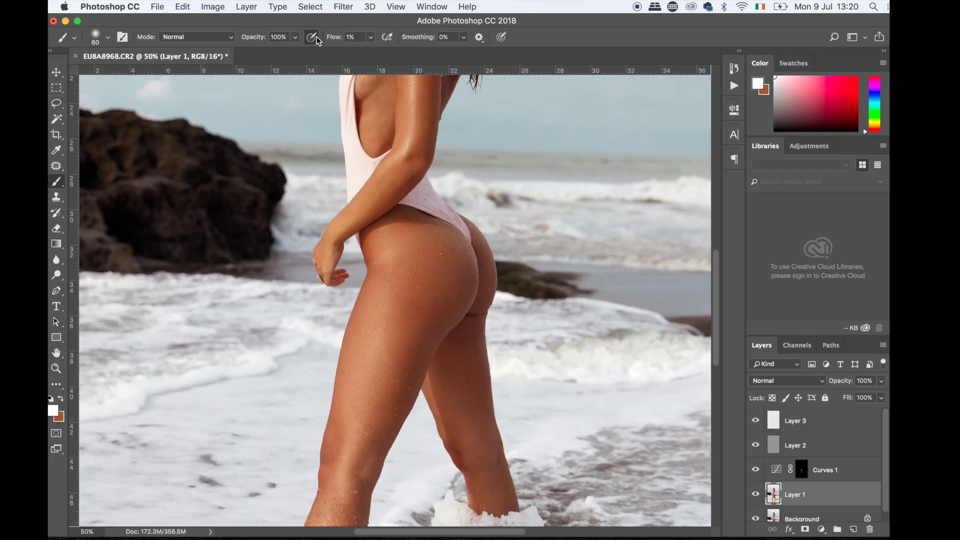
drag(331, 39, 332, 39)
scroll(420, 337, down, 2)
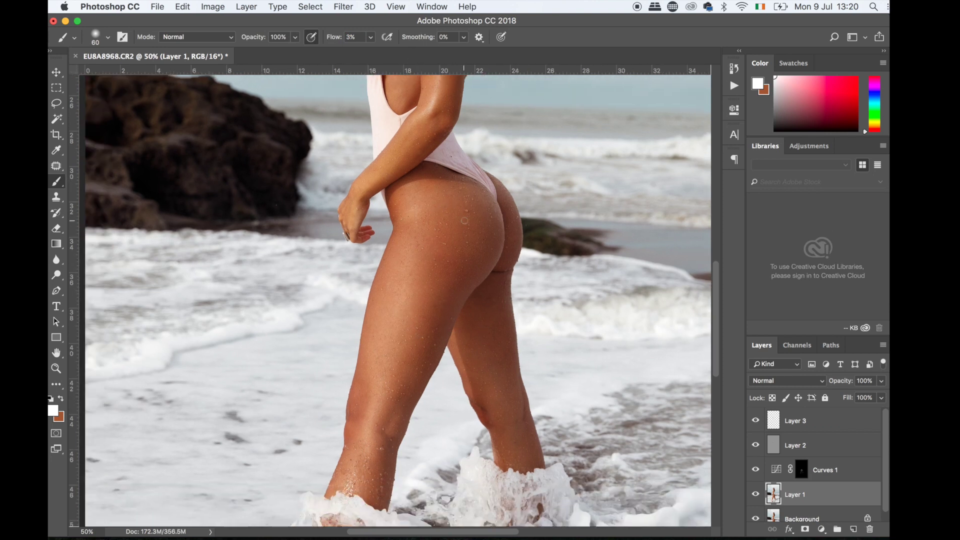
Sample the skin tone from the hip and brush it softly over the hip and front thigh at 400 px
alt+click(451, 206)
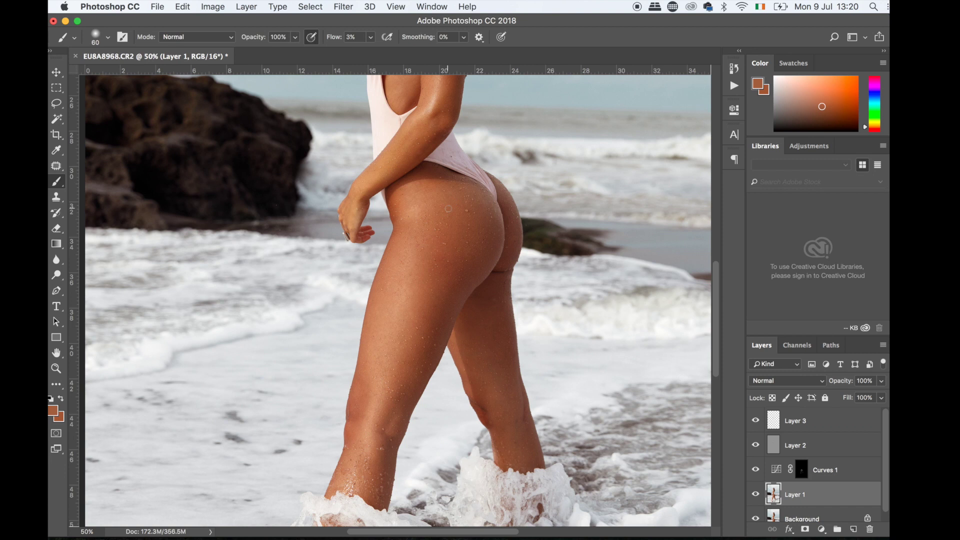
key(])
key(])
key(])
key(])
key(])
key(])
key(])
key(])
key(super+plus)
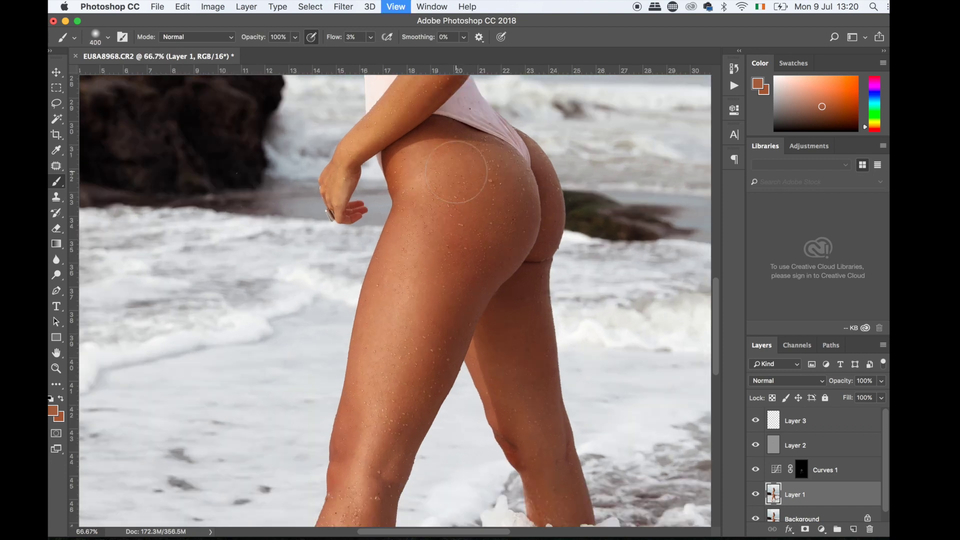
mouse_move(457, 162)
mouse_down()
mouse_move(515, 183)
mouse_move(501, 183)
mouse_move(491, 214)
mouse_move(496, 250)
mouse_move(470, 279)
mouse_move(465, 190)
mouse_move(426, 299)
mouse_move(456, 177)
mouse_move(418, 305)
mouse_move(440, 281)
mouse_move(417, 363)
mouse_move(431, 324)
mouse_move(368, 480)
mouse_move(419, 367)
mouse_up()
scroll(452, 212, down, 2)
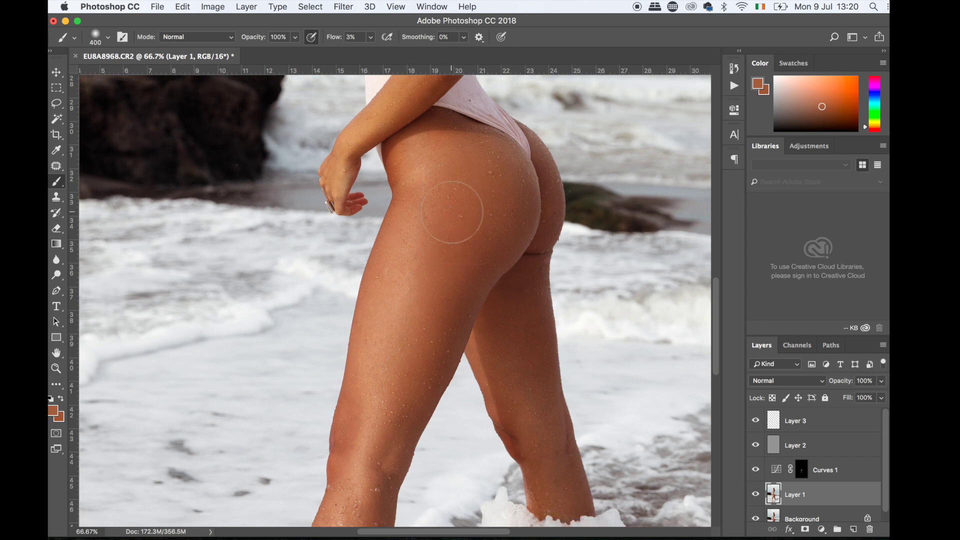
Smooth the front leg from thigh to shin with a 300 px brush, using a lighter skin tone for its brighter areas
scroll(445, 210, down, 6)
key(bracketleft)
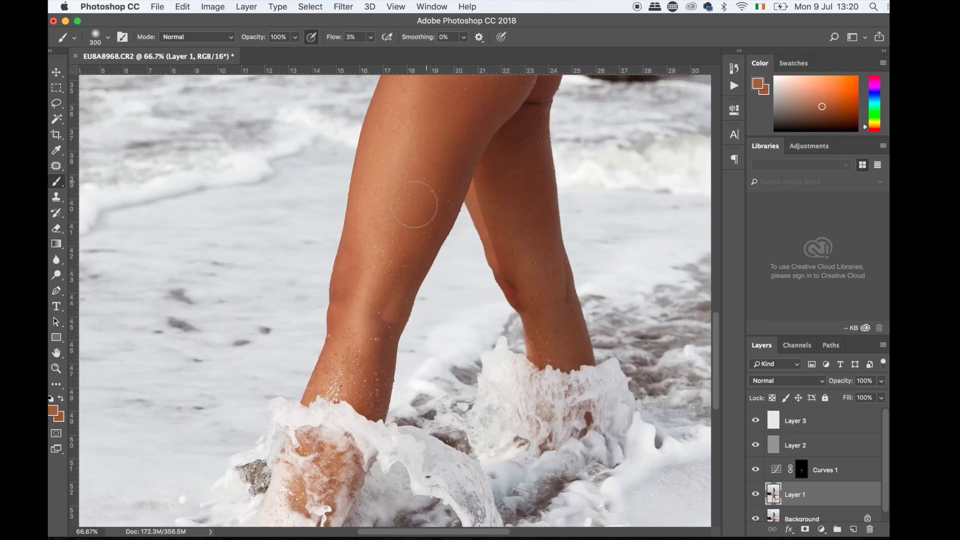
mouse_move(438, 171)
mouse_down()
mouse_move(375, 322)
mouse_move(367, 393)
mouse_up()
scroll(368, 239, up, 10)
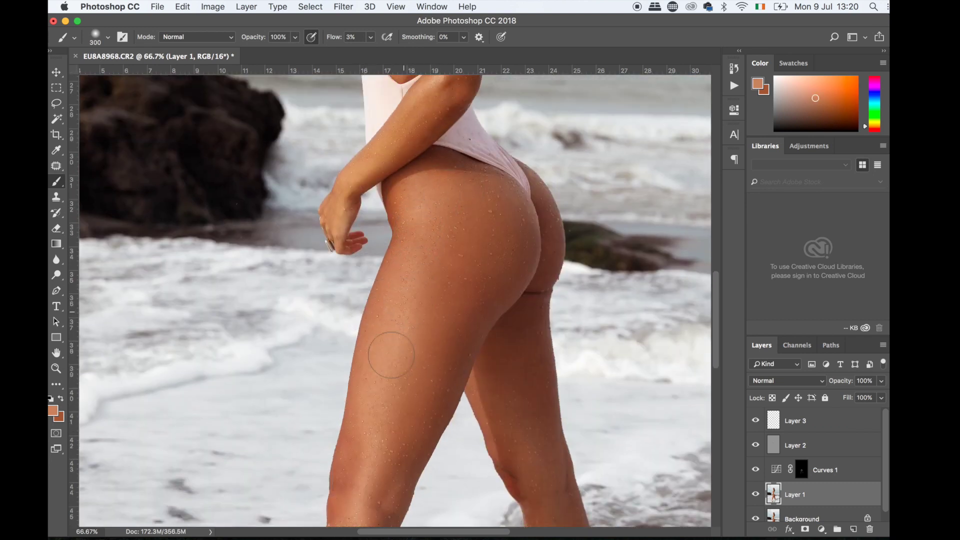
scroll(364, 410, down, 5)
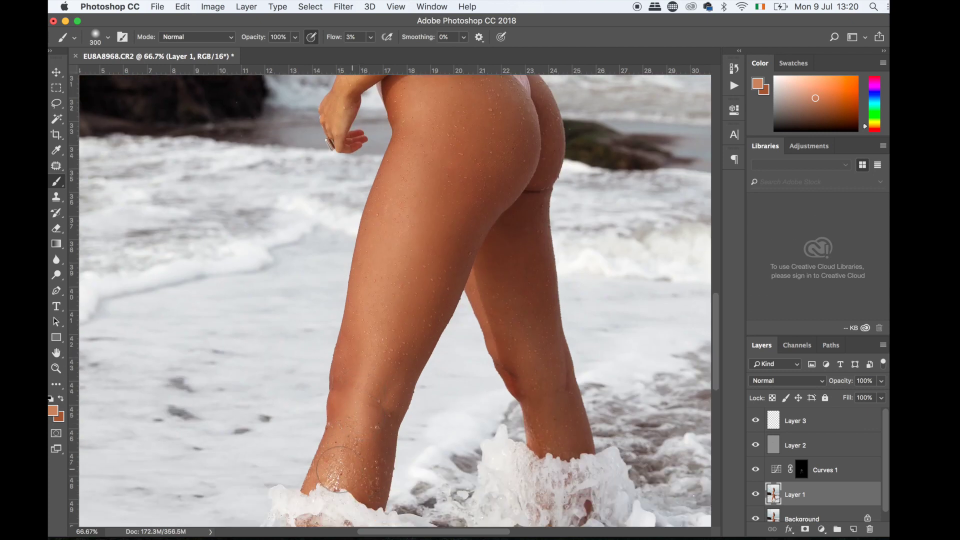
Sample darker skin tones from the rear leg and buttock, and brush the shaded buttock and rear leg at 175 px
scroll(370, 395, up, 6)
alt+click(522, 448)
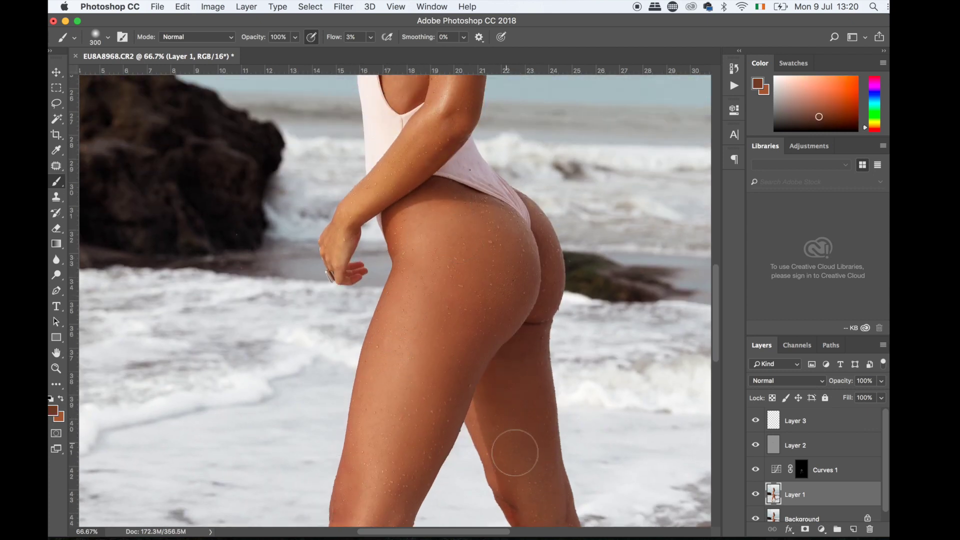
scroll(531, 466, right, 3)
alt+click(506, 257)
key([)
key([)
key([)
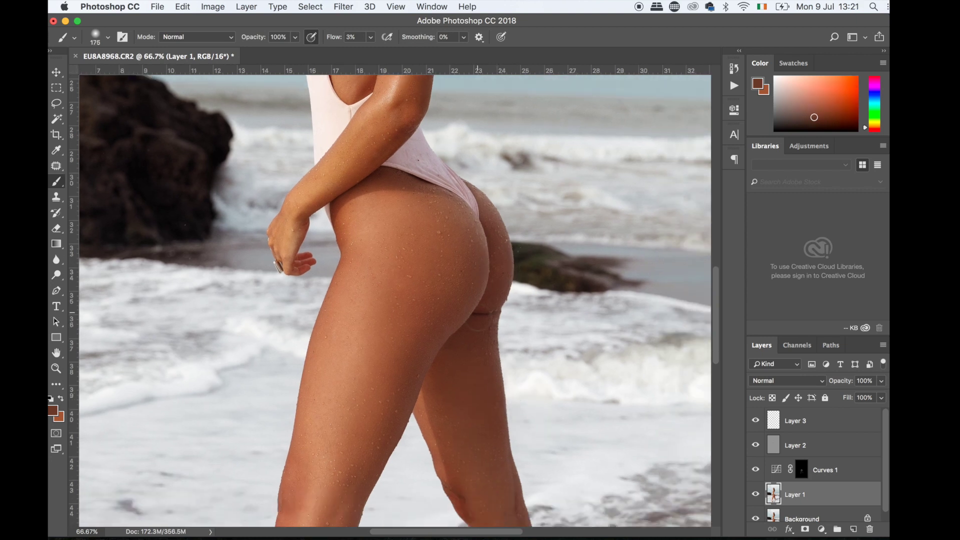
right_click(477, 325)
mouse_move(488, 309)
mouse_down()
mouse_move(495, 240)
mouse_move(505, 266)
mouse_up()
scroll(463, 380, down, 3)
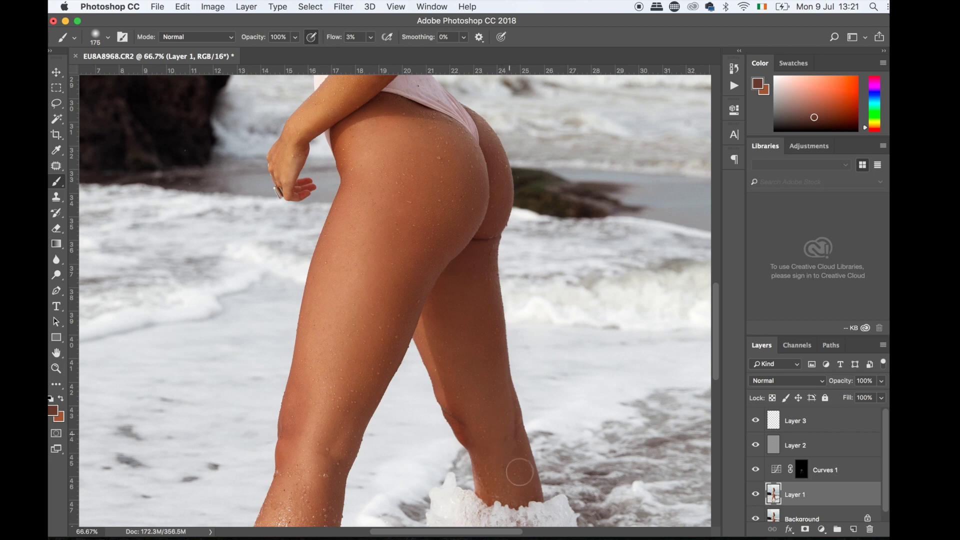
Sample skin tones from the forearm and upper arm and brush them lightly over the arm to even it out
scroll(317, 382, up, 10)
alt+click(340, 399)
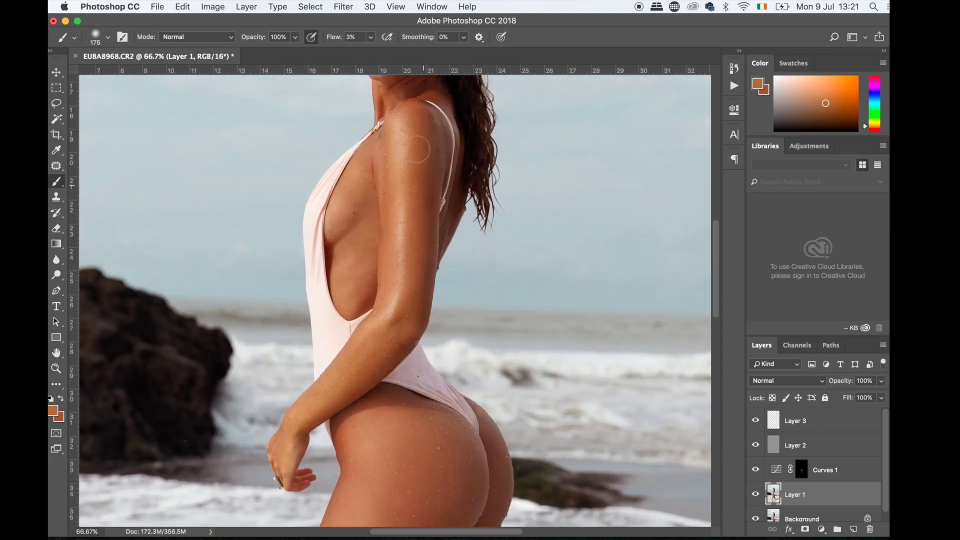
alt+click(397, 163)
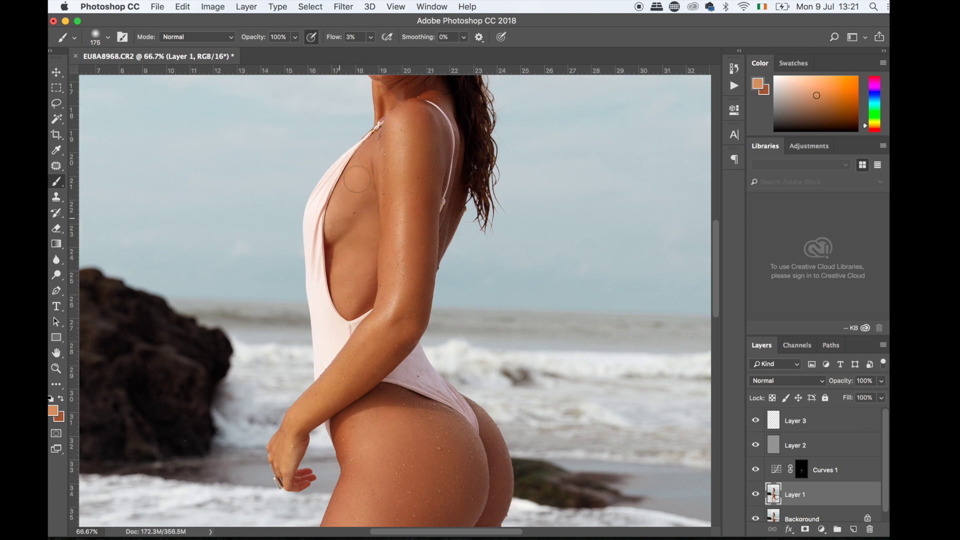
Reduce the brush to 60 px, sample a lighter tone from the upper arm, touch up the arm and check the photo
key(bracketleft)
key(bracketleft)
key(bracketleft)
key(bracketleft)
key(bracketleft)
alt+click(409, 208)
key(bracketleft)
key(bracketleft)
scroll(343, 194, up, 5)
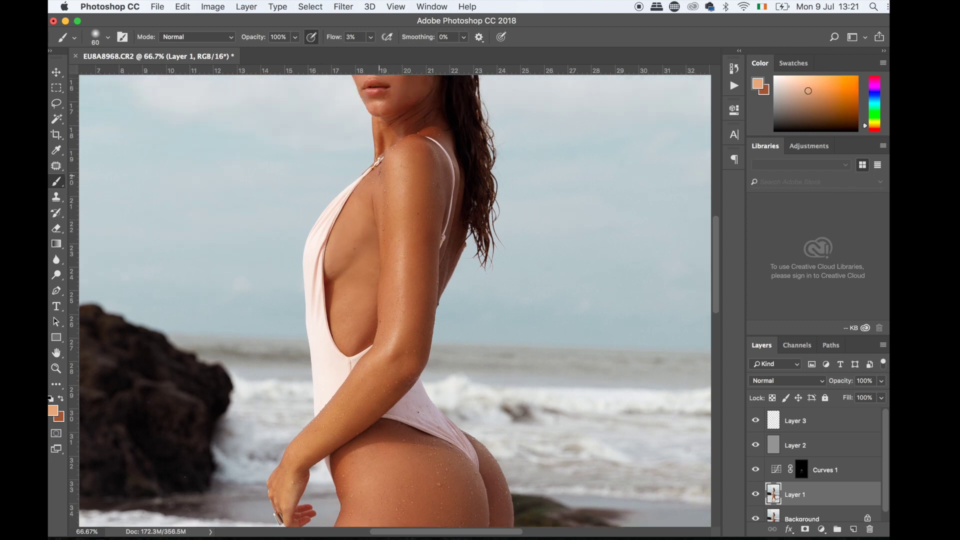
key(super+0)
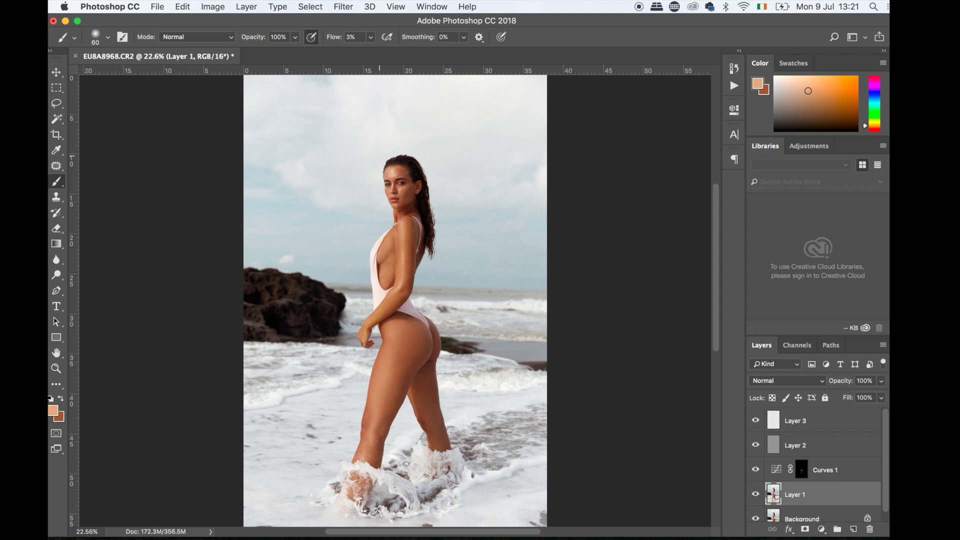
key(super+1)
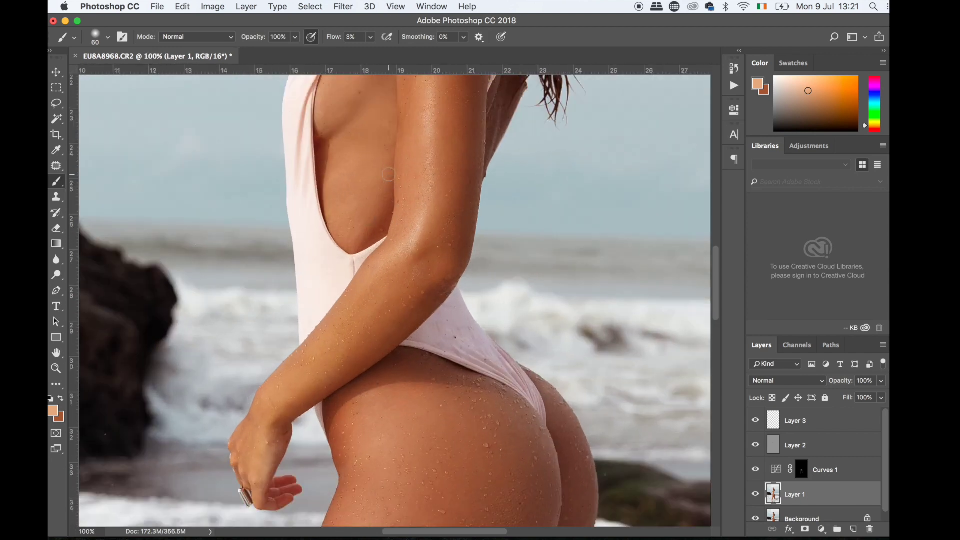
Sample a skin tone from the side of the torso, brush it lightly over that area, and compare Layer 1 on and off
alt+click(370, 176)
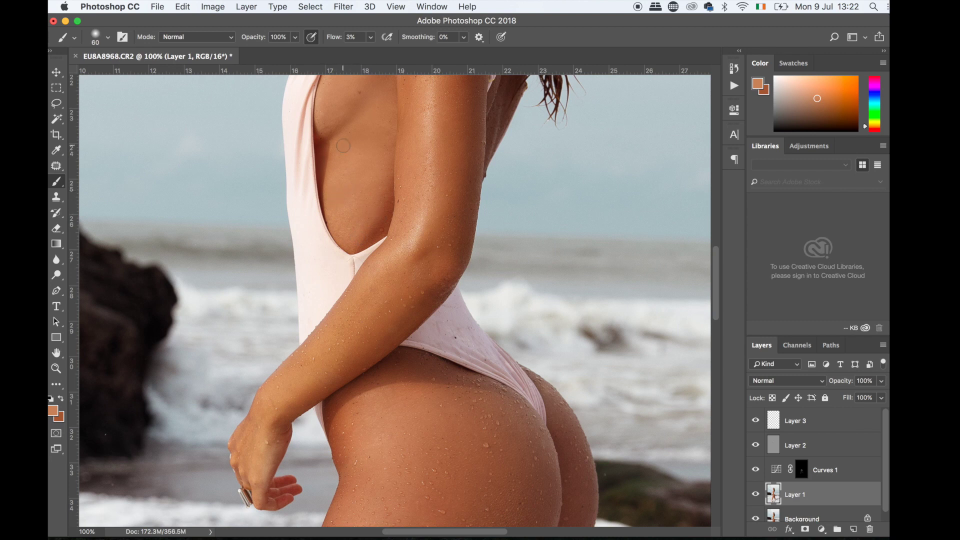
scroll(389, 248, up, 3)
key(super+0)
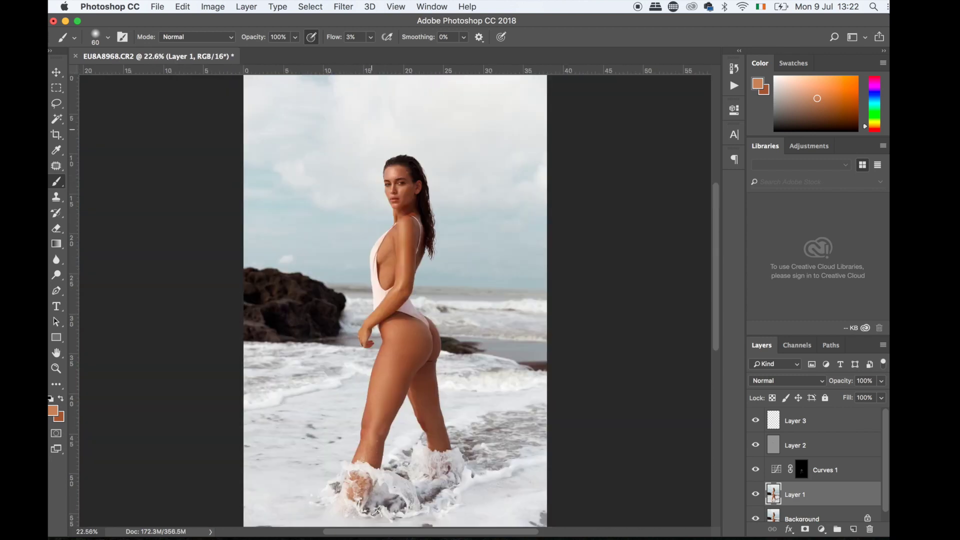
click(756, 491)
click(755, 495)
click(756, 495)
click(756, 495)
Enlarge the brush to 150 px and paint white on the Curves 1 mask over the side of the torso and the shoulder
key(super+plus)
key(super+plus)
key(super+plus)
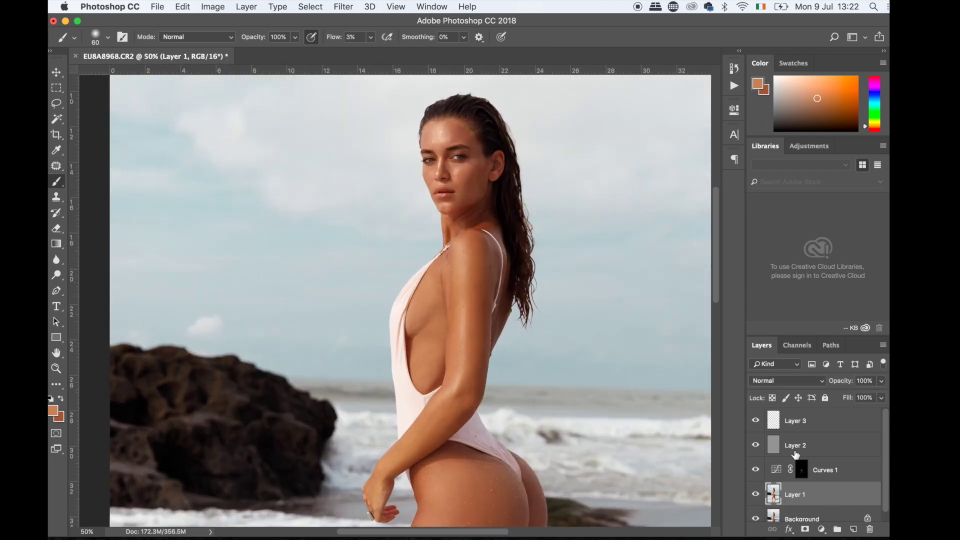
click(795, 449)
click(801, 470)
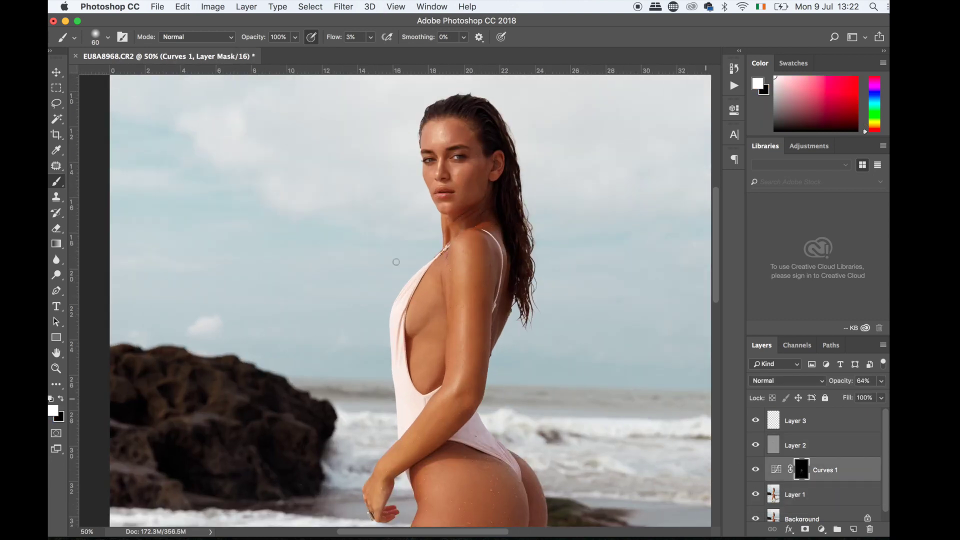
key(bracketright)
key(bracketright)
key(bracketright)
key(bracketright)
drag(424, 339, 419, 299)
drag(443, 267, 462, 249)
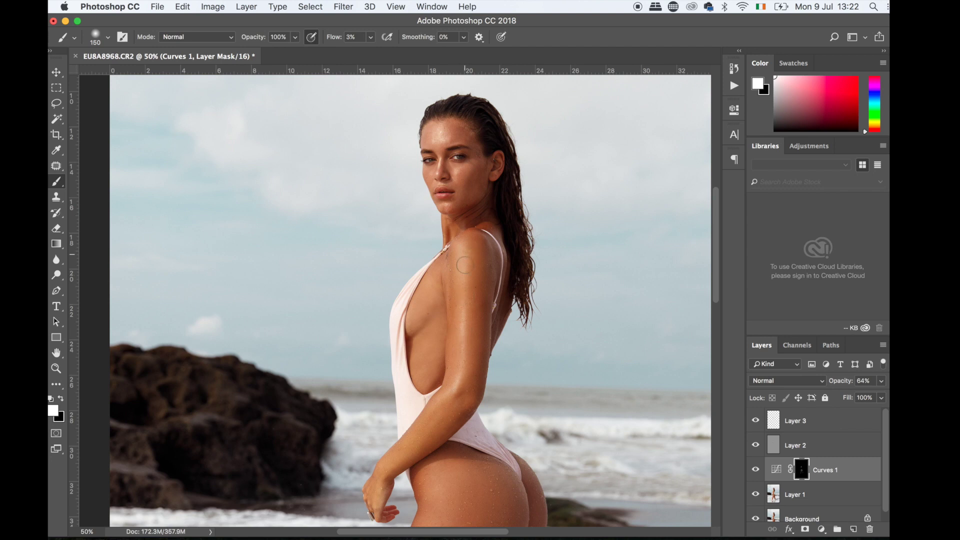
scroll(460, 270, down, 3)
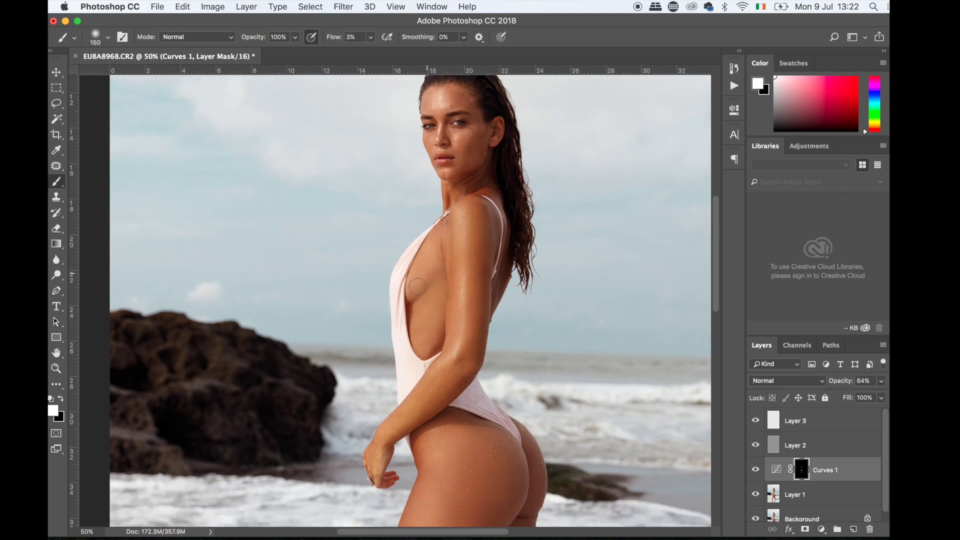
Compare the whole photo with Curves 1 and Layer 1 switched off and on
key(super+0)
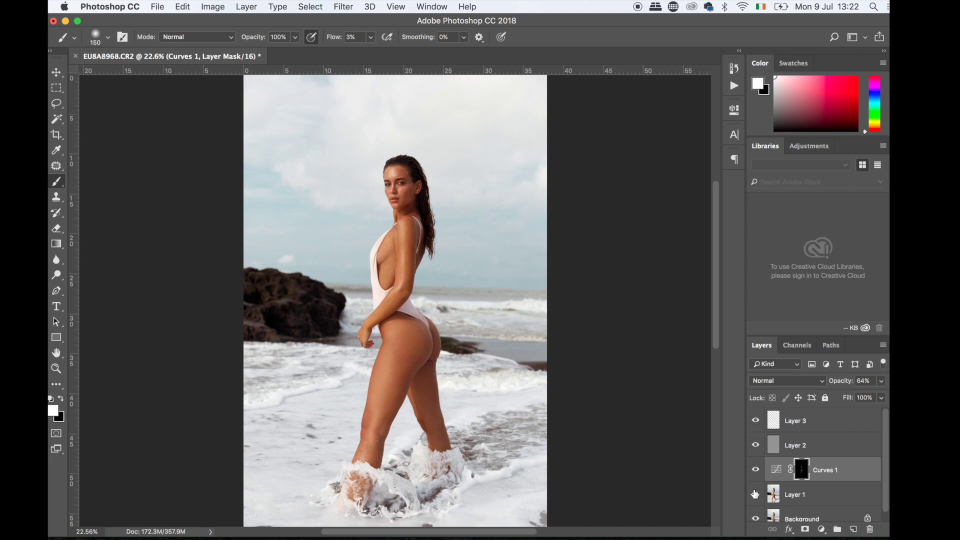
click(756, 470)
click(755, 470)
click(756, 495)
click(756, 495)
Compare the thigh and buttock retouching at 100% with Curves 1 and Layer 1 switched off and on
key(super+plus)
key(super+plus)
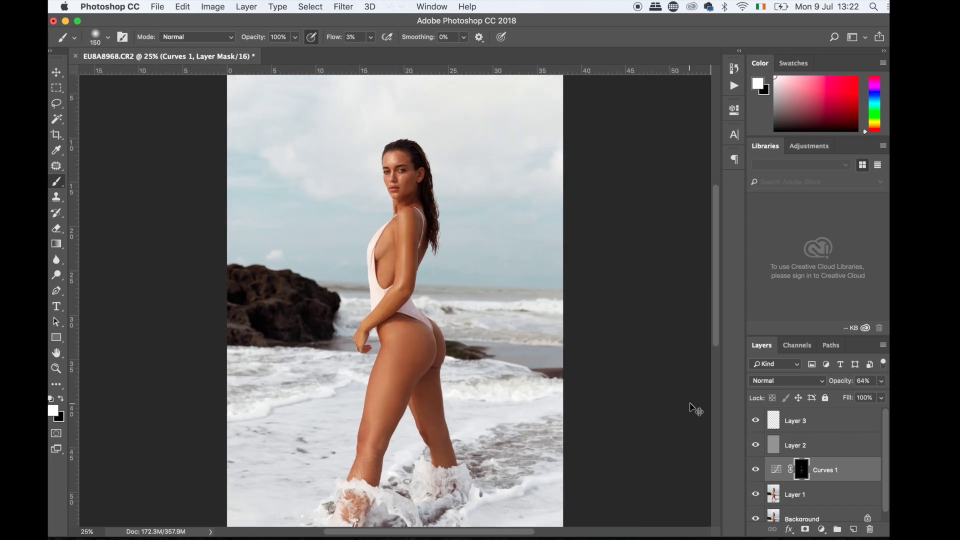
key(super+plus)
key(super+plus)
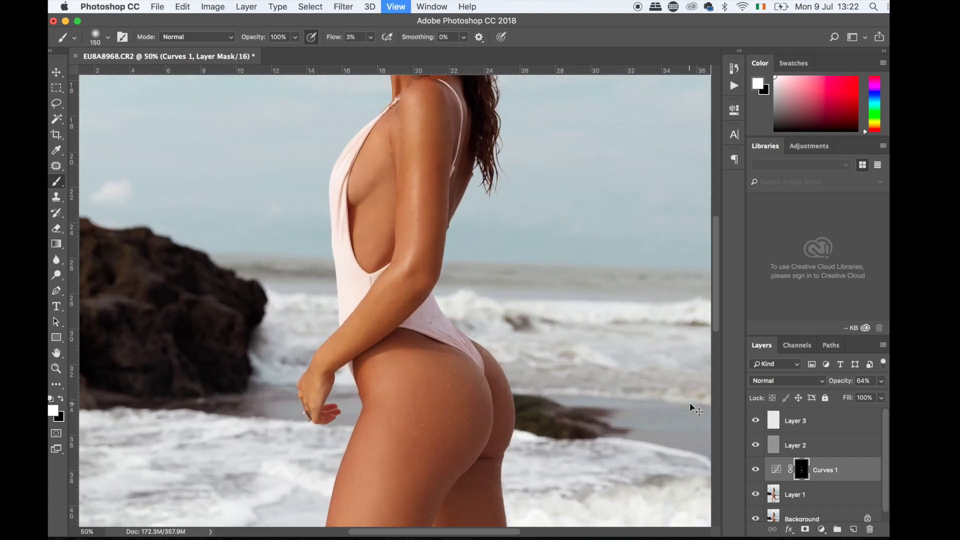
key(super+plus)
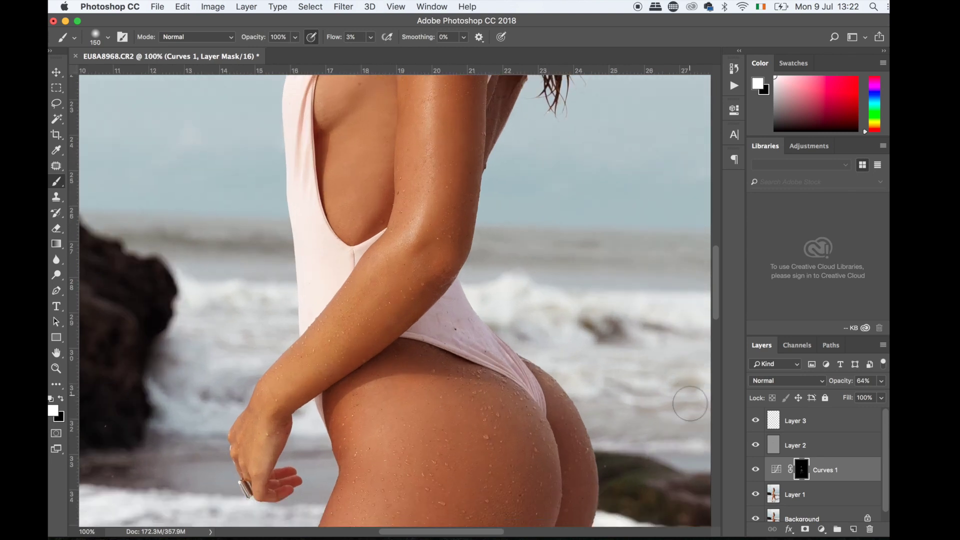
scroll(689, 400, down, 5)
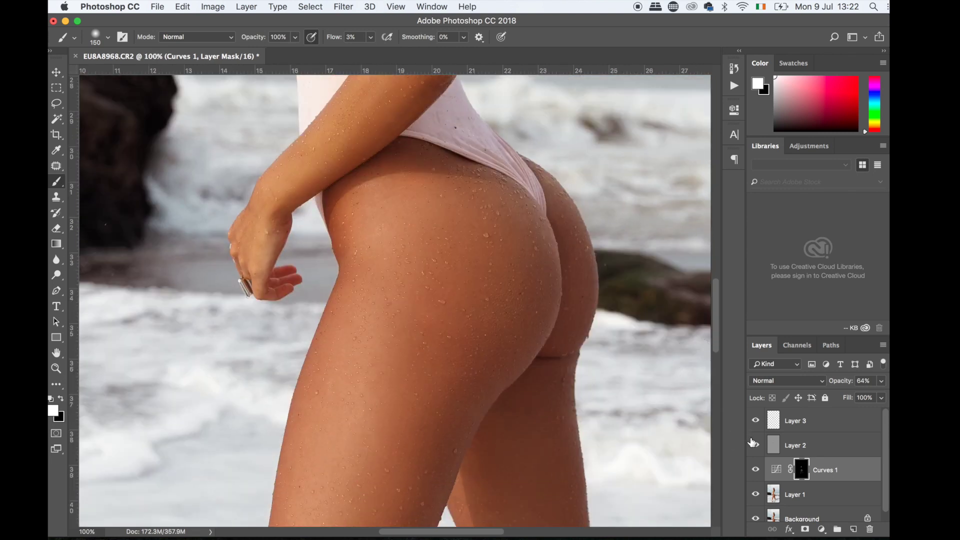
click(756, 469)
click(755, 470)
click(755, 494)
click(755, 494)
click(755, 494)
click(756, 494)
click(755, 493)
key(super+0)
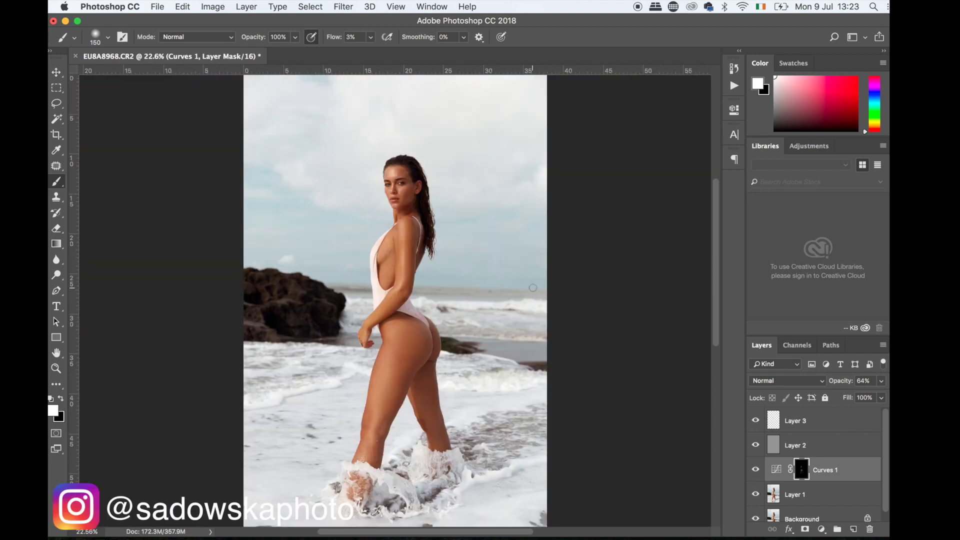
Add a second Curves adjustment above Curves 1, brighten its highlights and midtones, and invert its mask to black
scroll(533, 288, down, 1)
scroll(533, 287, up, 1)
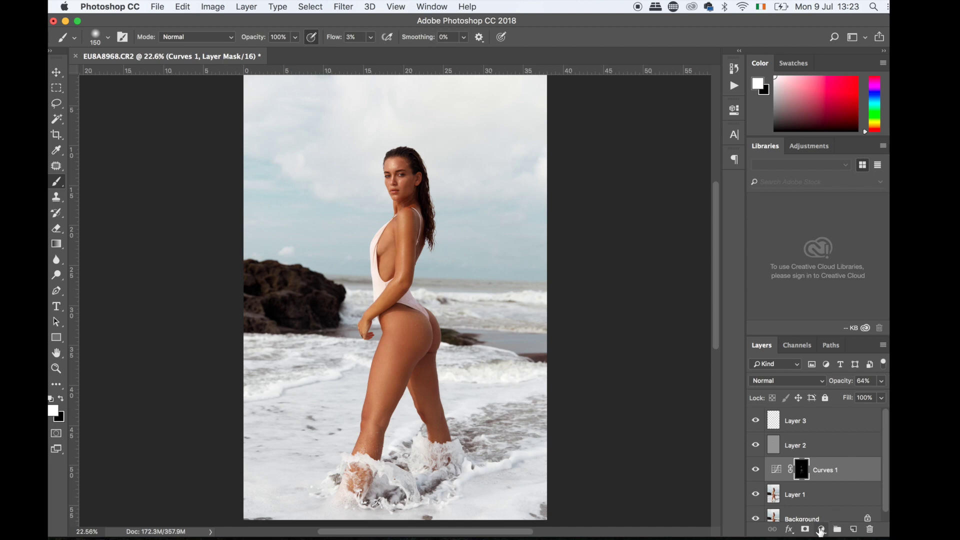
click(821, 531)
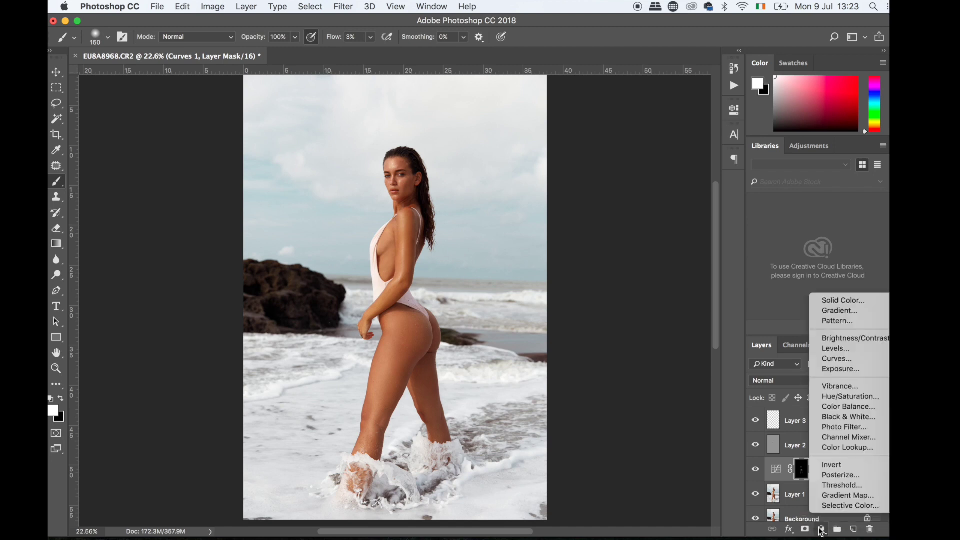
click(830, 361)
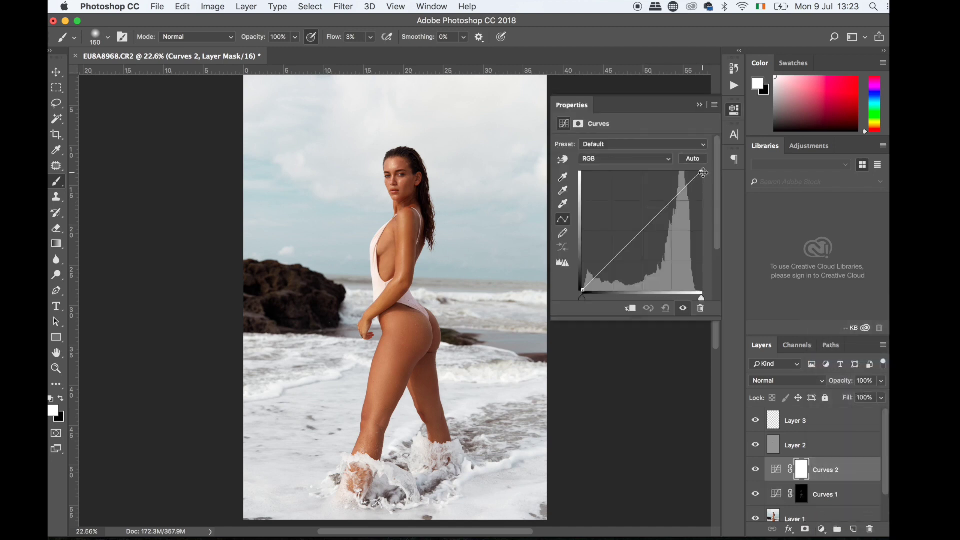
drag(703, 173, 688, 172)
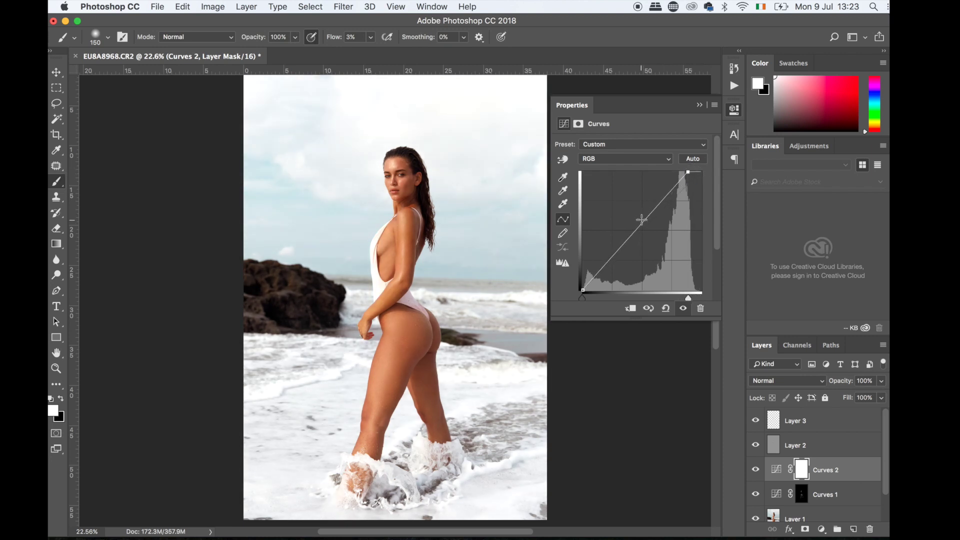
drag(641, 220, 637, 220)
click(700, 106)
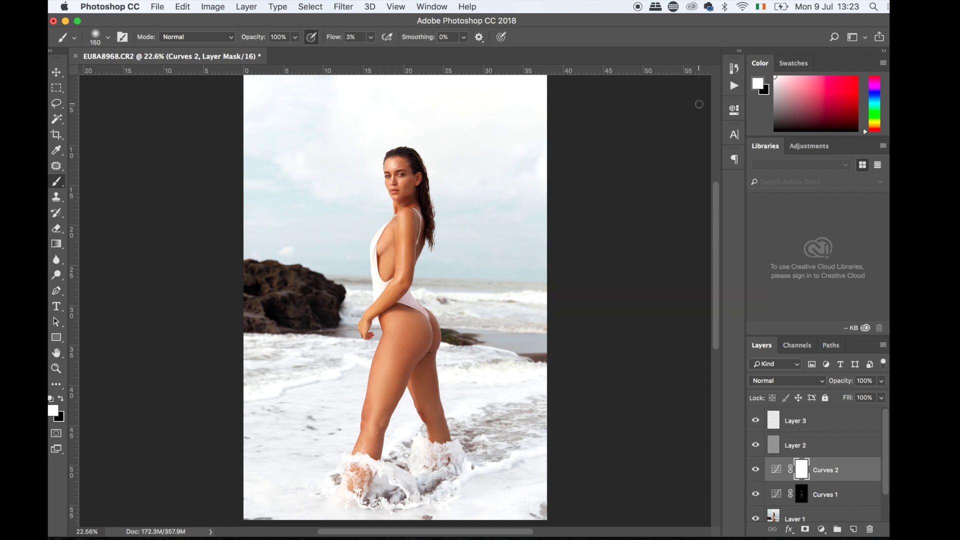
key(super+i)
Set the brush to 300 px and 7% flow, and paint highlights down the front leg on the Curves 2 mask
key(super+equal)
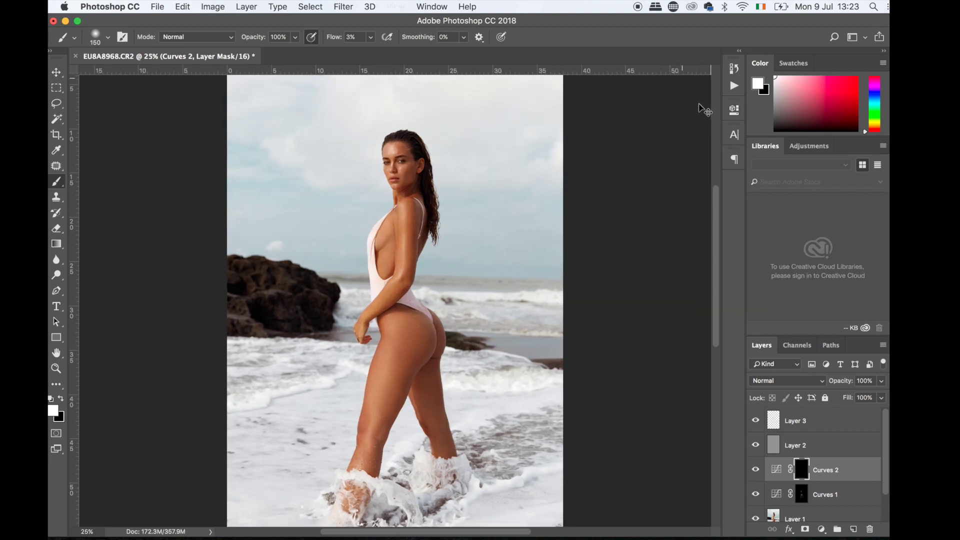
key(super+equal)
scroll(400, 330, down, 3)
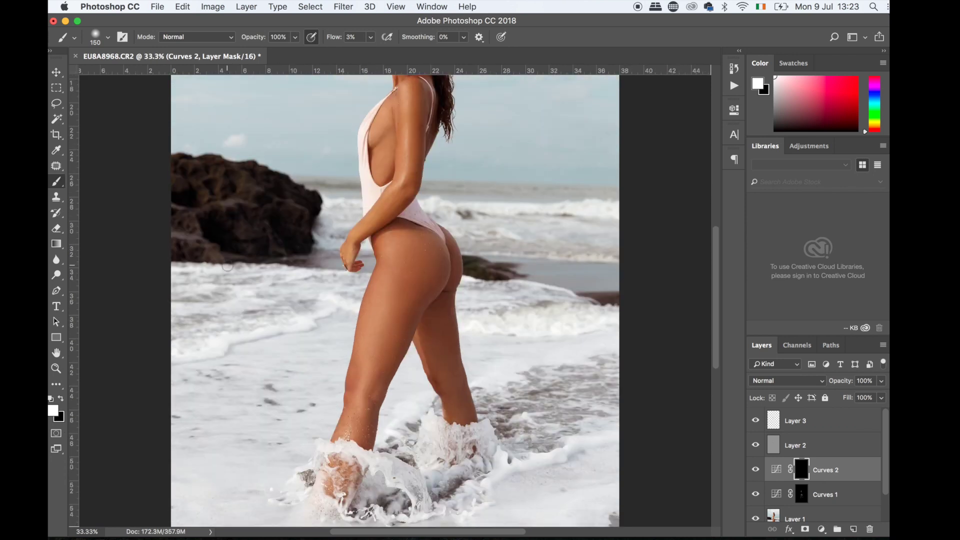
key(super+equal)
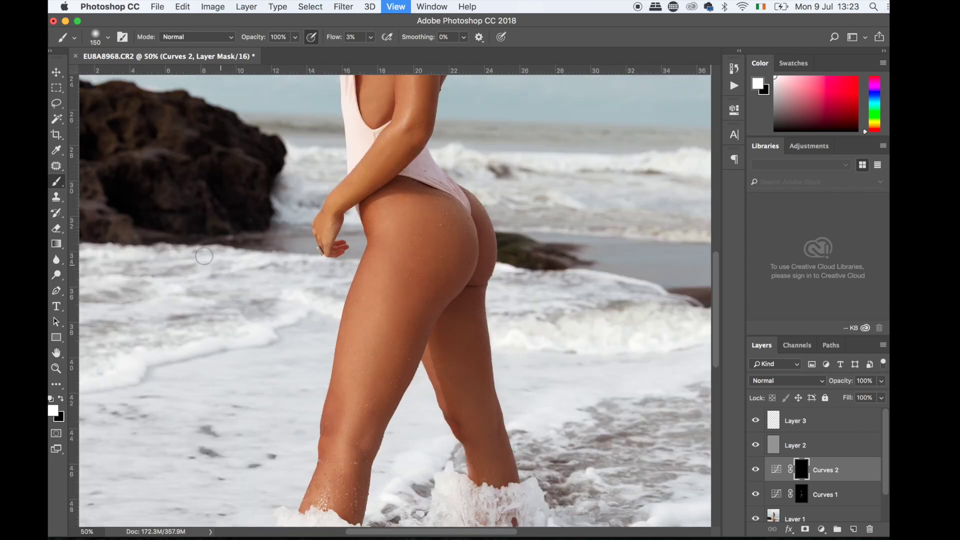
key(bracketright)
key(bracketright)
key(bracketright)
key(bracketright)
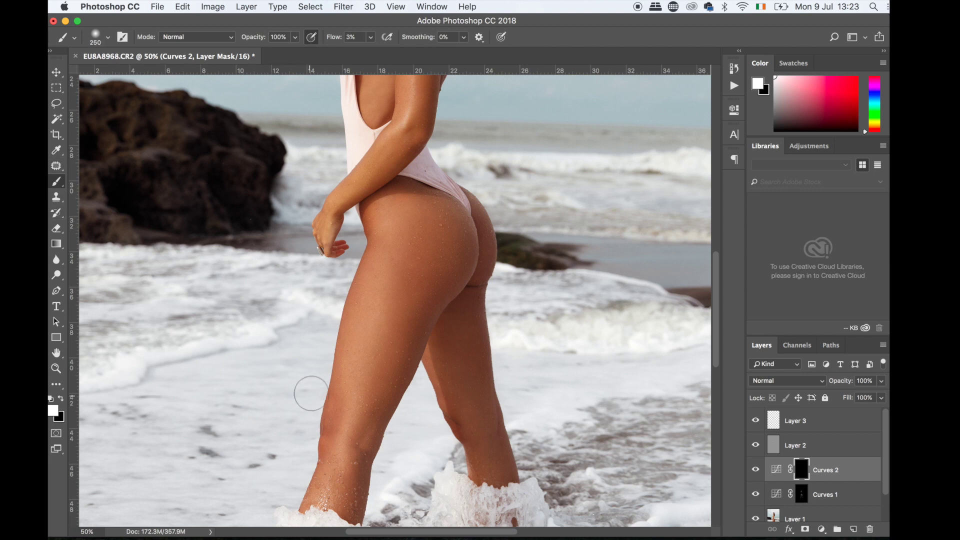
drag(335, 40, 337, 40)
mouse_move(407, 213)
mouse_down()
mouse_move(385, 228)
mouse_move(389, 265)
mouse_move(365, 327)
mouse_up()
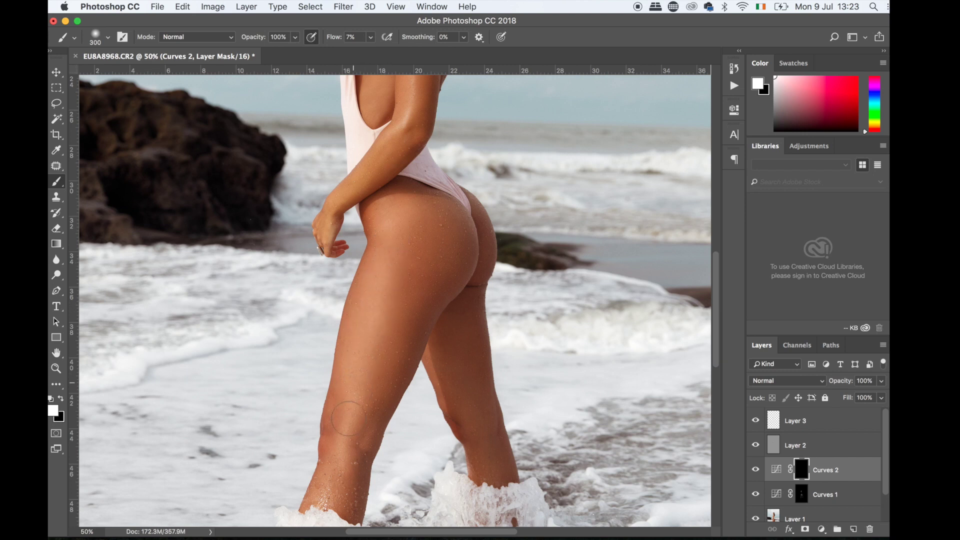
drag(340, 441, 332, 474)
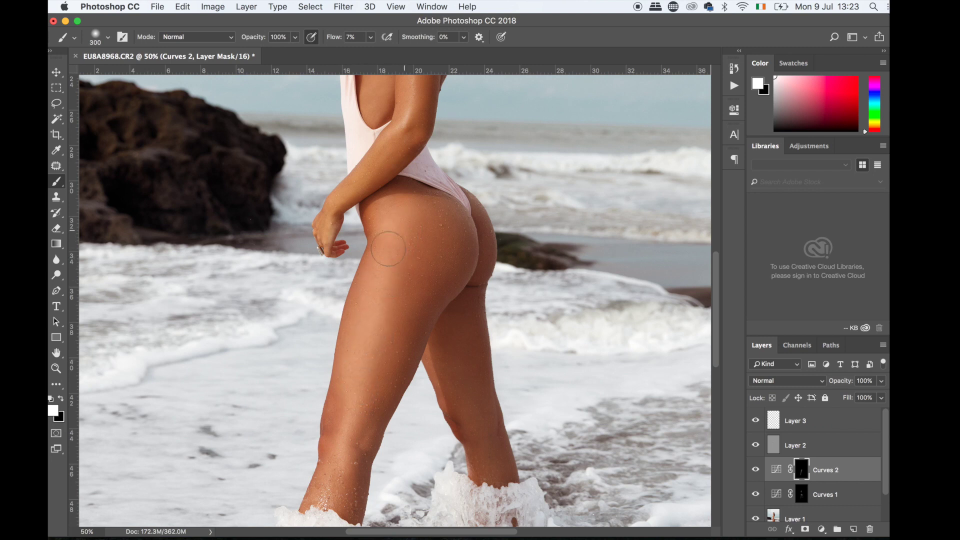
Reduce the brush to 175 px and 125 px, and paint highlights on the upper body through the Curves 2 mask
scroll(503, 172, up, 4)
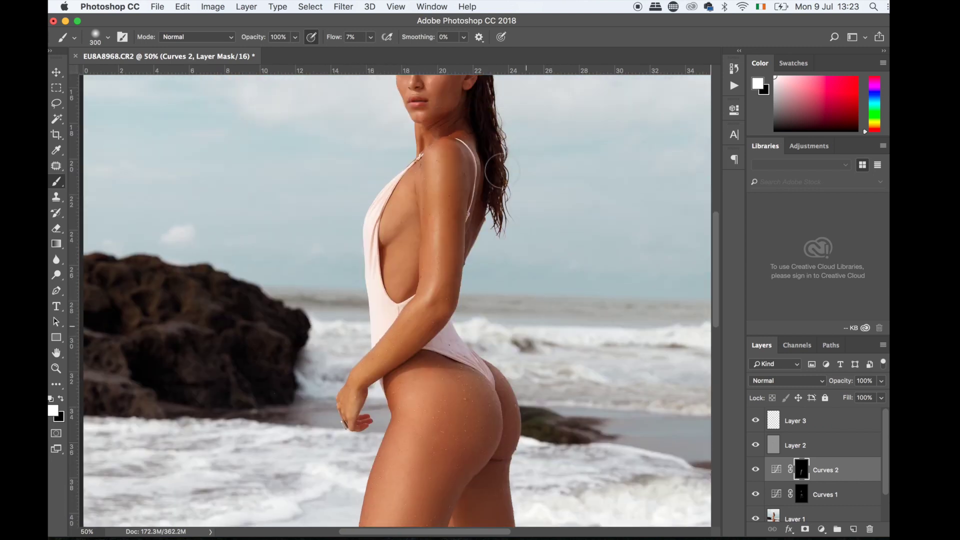
scroll(497, 171, up, 1)
key(bracketleft)
key(bracketleft)
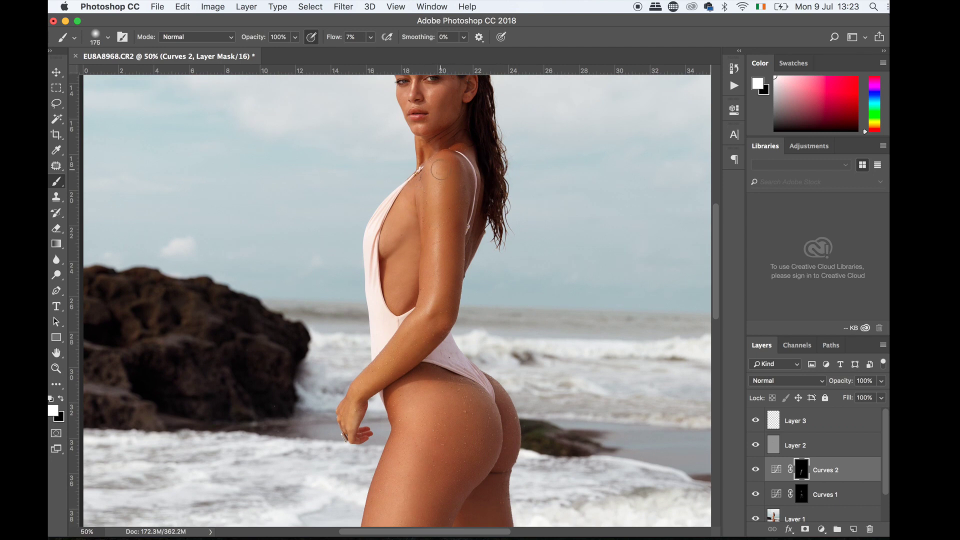
scroll(440, 169, up, 2)
key(bracketleft)
key(bracketleft)
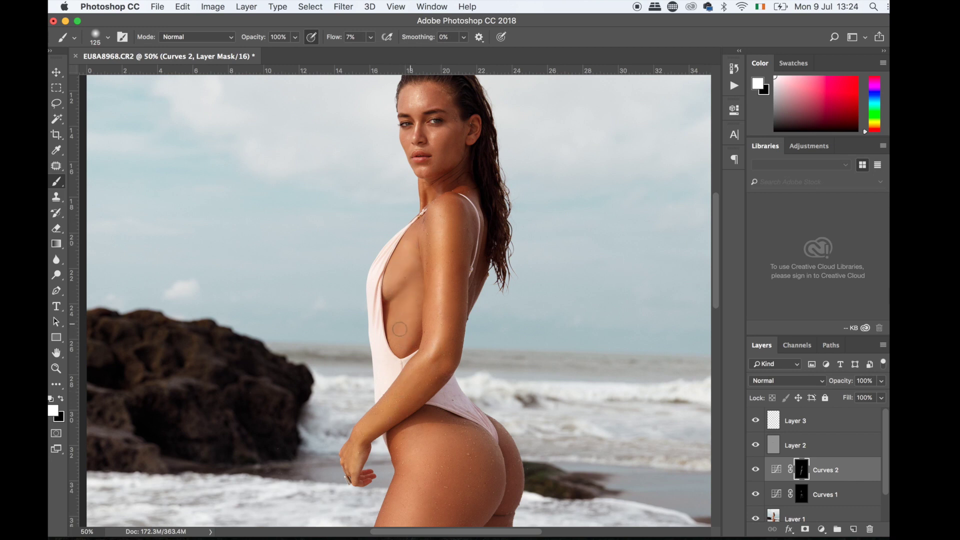
scroll(406, 302, up, 5)
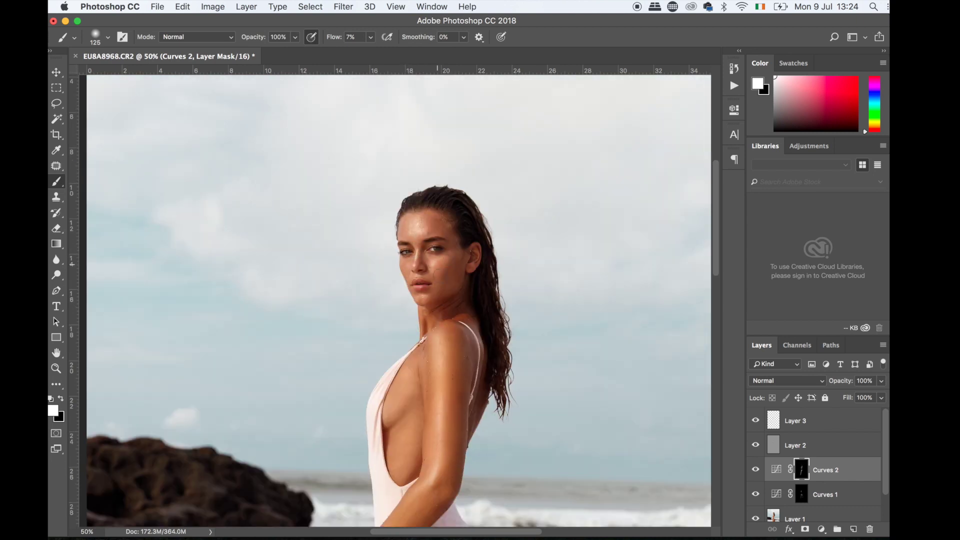
scroll(392, 229, down, 1)
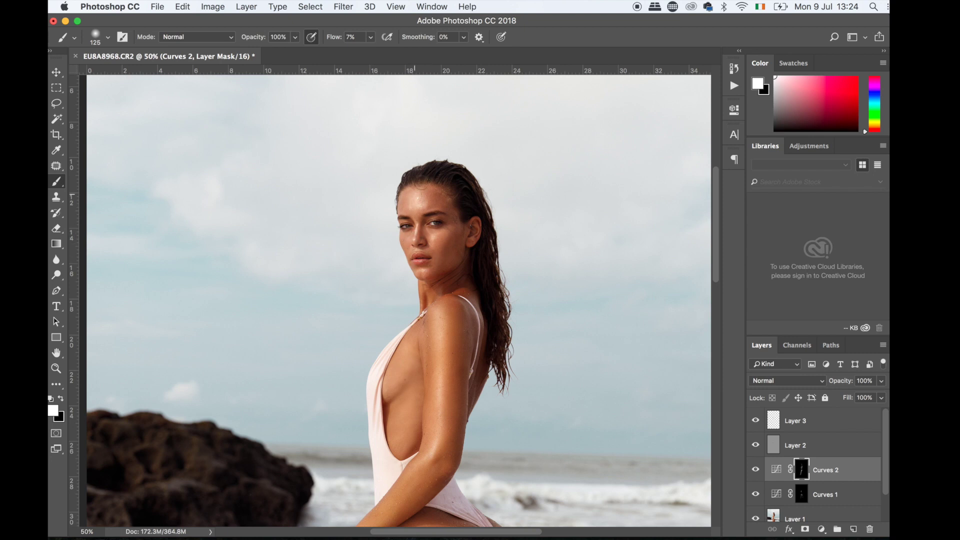
Enlarge the brush to 300 px, adjust it further, and strengthen the buttock and front thigh highlights on the Curves 2 mask
scroll(418, 326, down, 10)
key(bracketright)
key(bracketright)
key(bracketright)
key(bracketright)
key(bracketright)
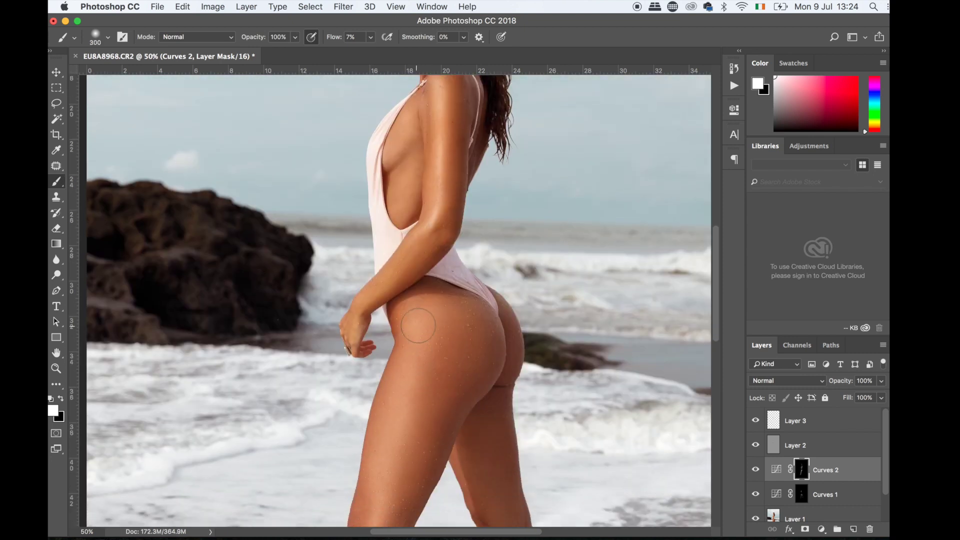
scroll(401, 425, down, 3)
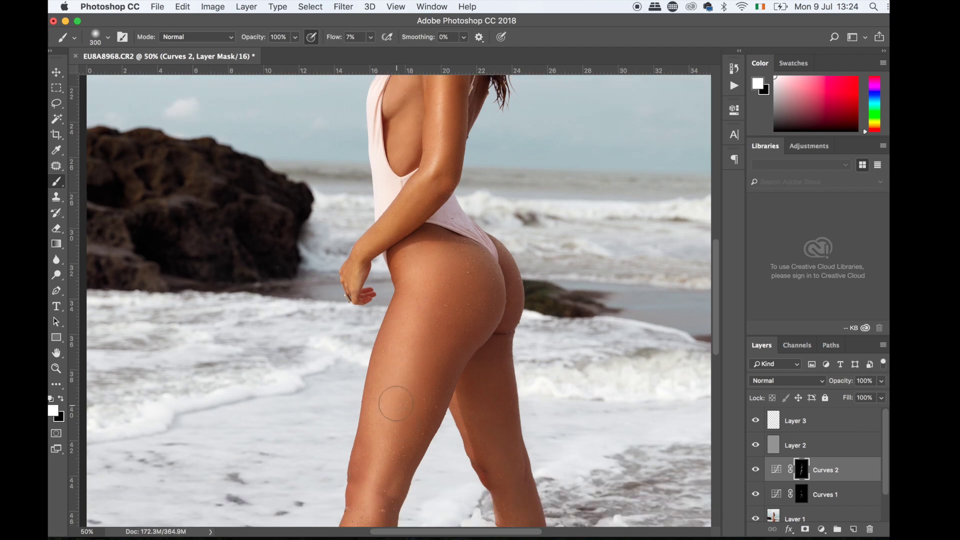
key(bracketleft)
key(bracketleft)
key(bracketleft)
key(bracketright)
key(bracketright)
key(bracketright)
key(bracketright)
key(bracketright)
mouse_move(417, 341)
mouse_down()
mouse_move(381, 427)
mouse_move(385, 459)
mouse_up()
Reduce the brush size to 90 px
key(bracketleft)
key(bracketleft)
key(bracketleft)
key(bracketleft)
key(bracketleft)
key(bracketleft)
key(bracketleft)
key(bracketleft)
key(bracketleft)
scroll(381, 467, down, 2)
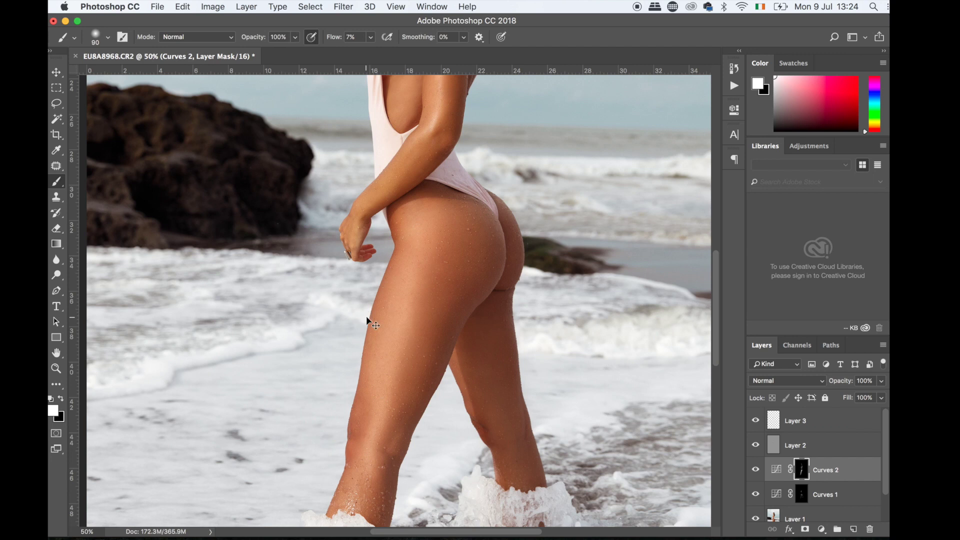
Compare the whole photo with Curves 2 off and on, and set its layer opacity to 80%
key(super+0)
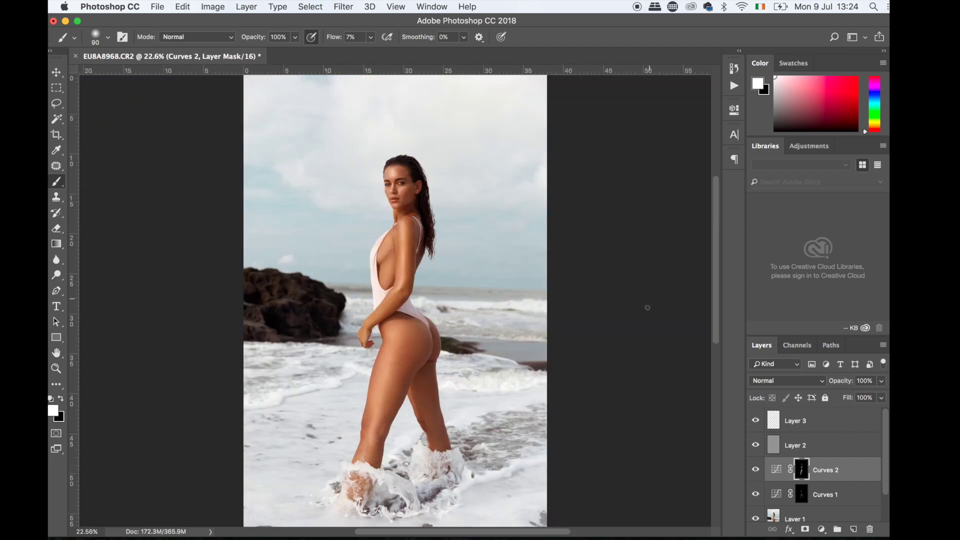
click(756, 470)
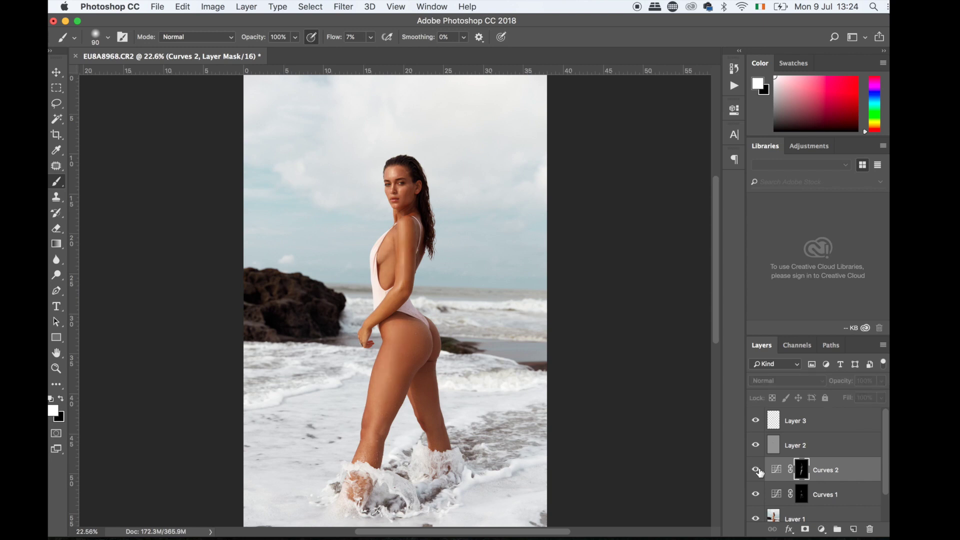
click(757, 470)
click(757, 470)
click(757, 470)
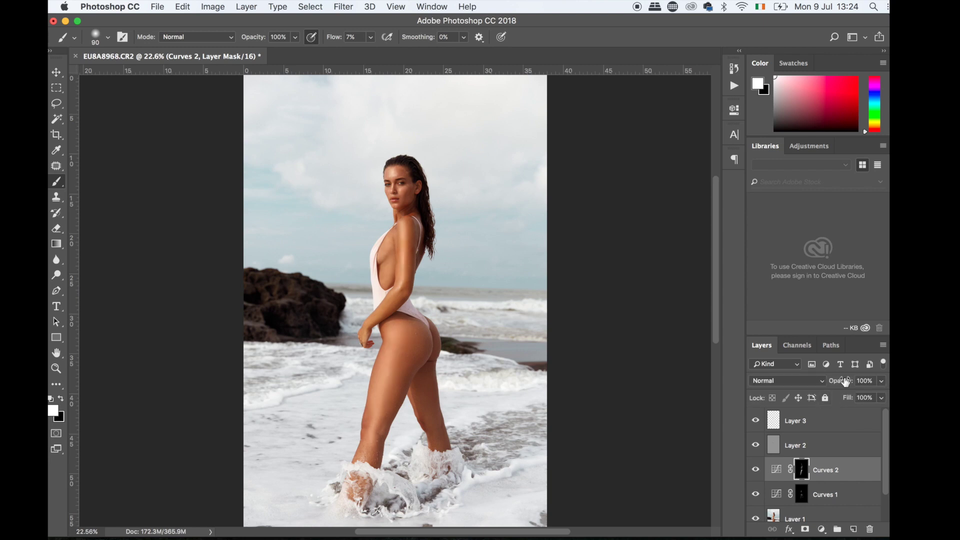
drag(845, 382, 833, 381)
key(super+minus)
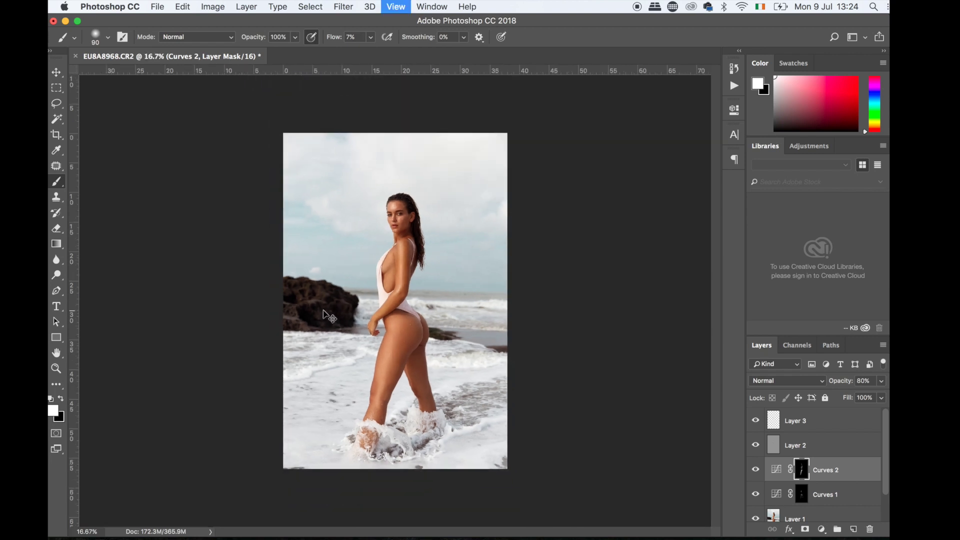
Group all the retouching layers above the Background layer
key(super+plus)
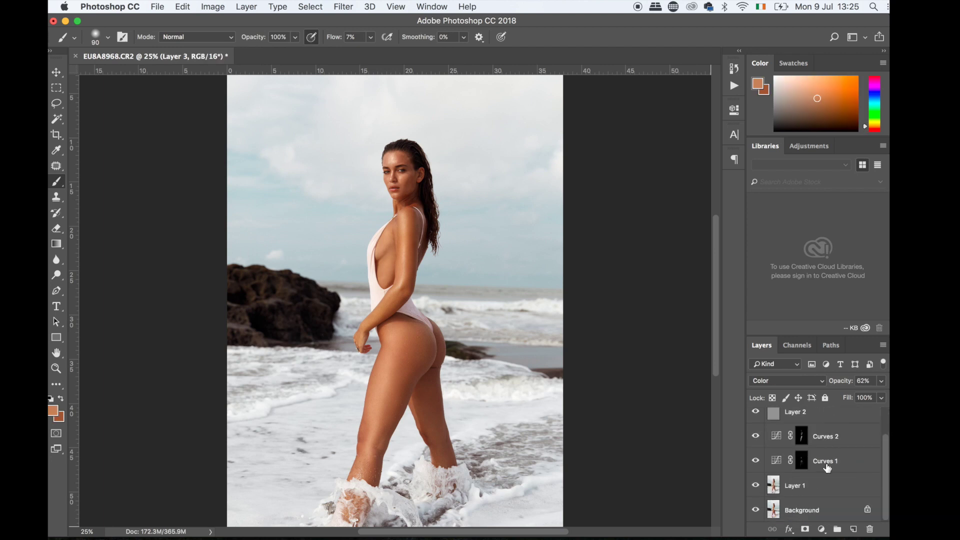
shift+click(826, 480)
key(super+g)
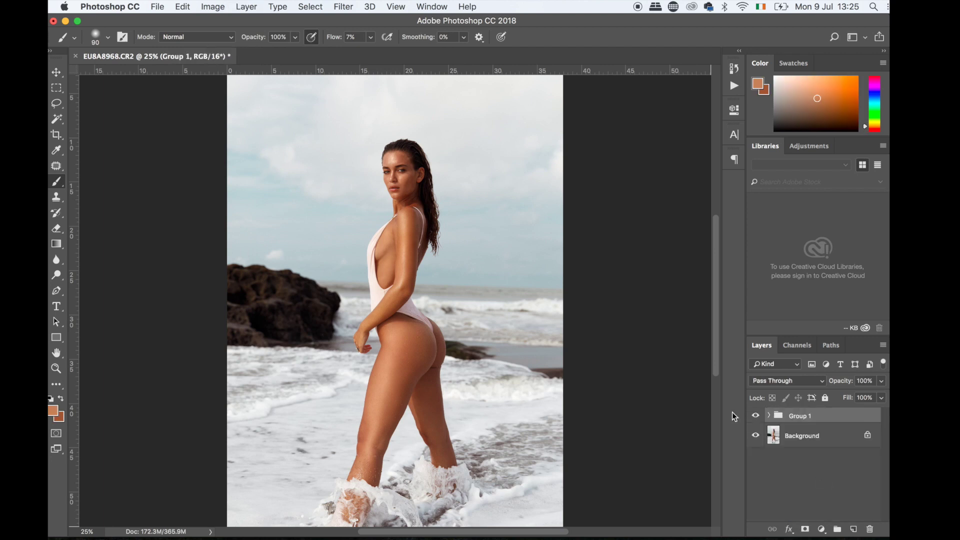
Compare the retouched photo with the original by hiding and showing Group 1, including at 50% zoom on the body
click(755, 417)
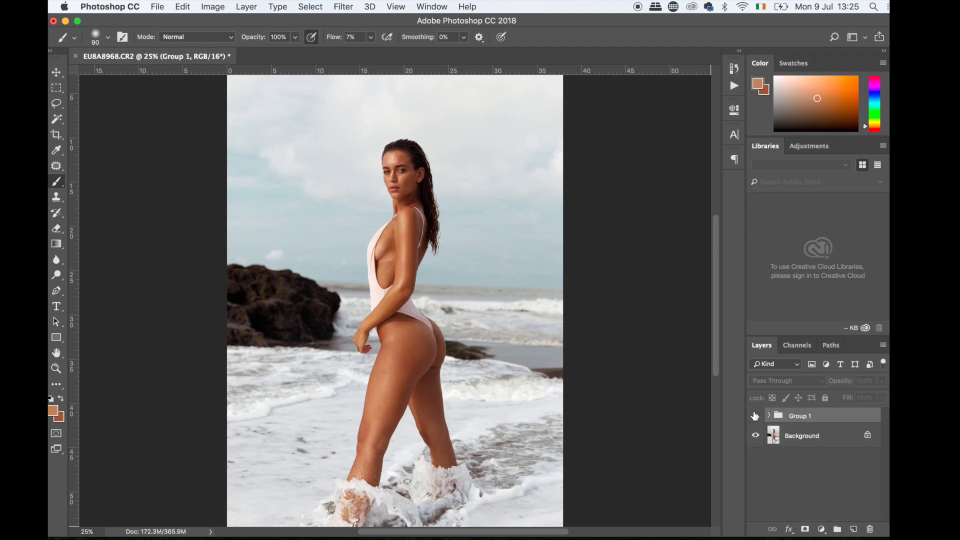
click(755, 415)
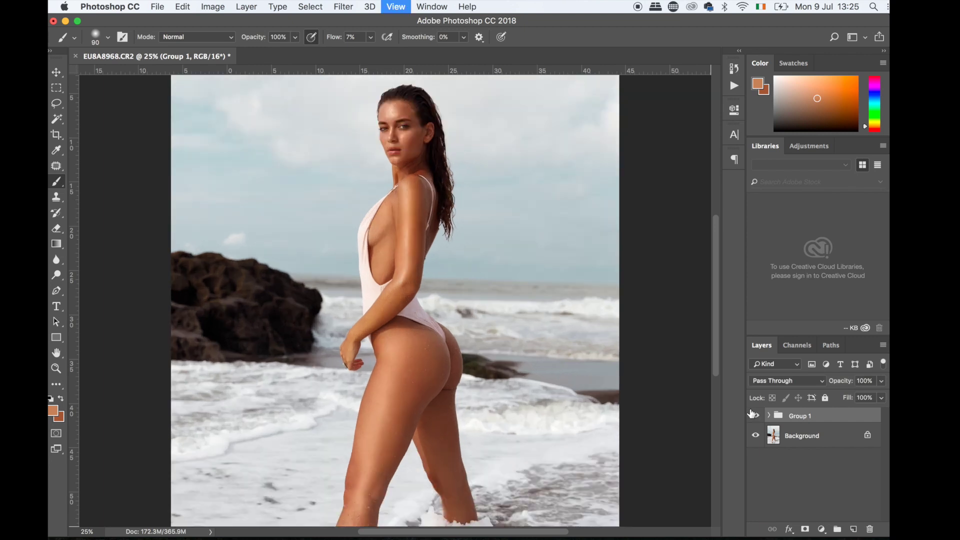
key(super+equal)
key(super+equal)
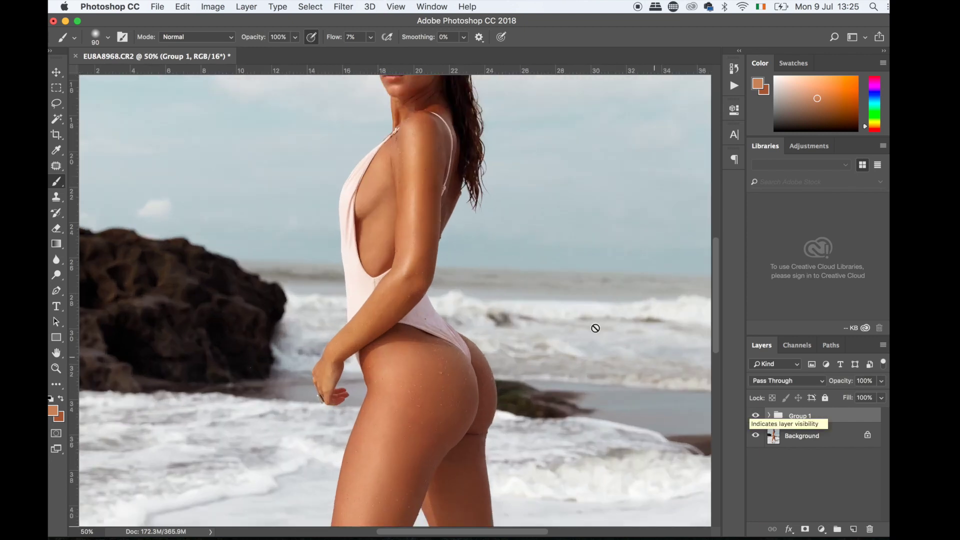
scroll(439, 280, up, 2)
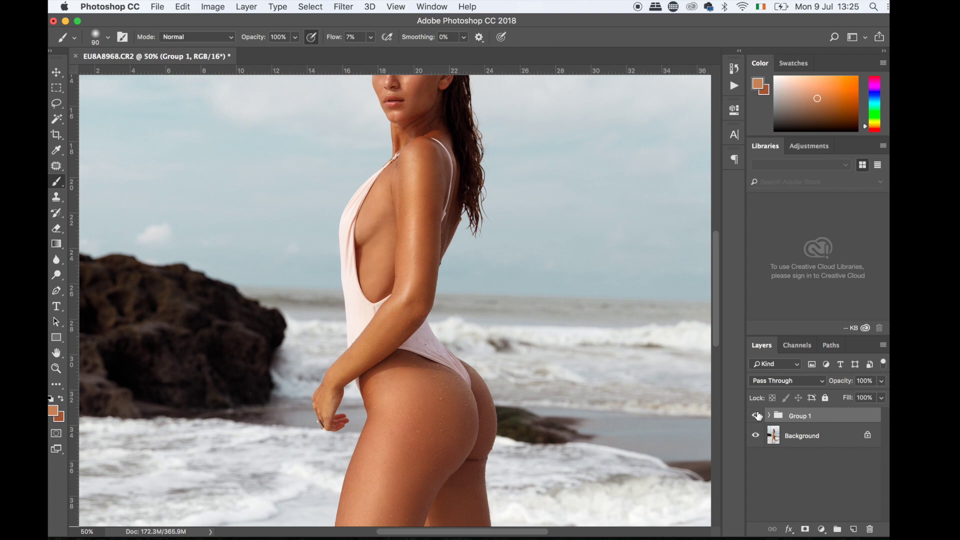
click(756, 415)
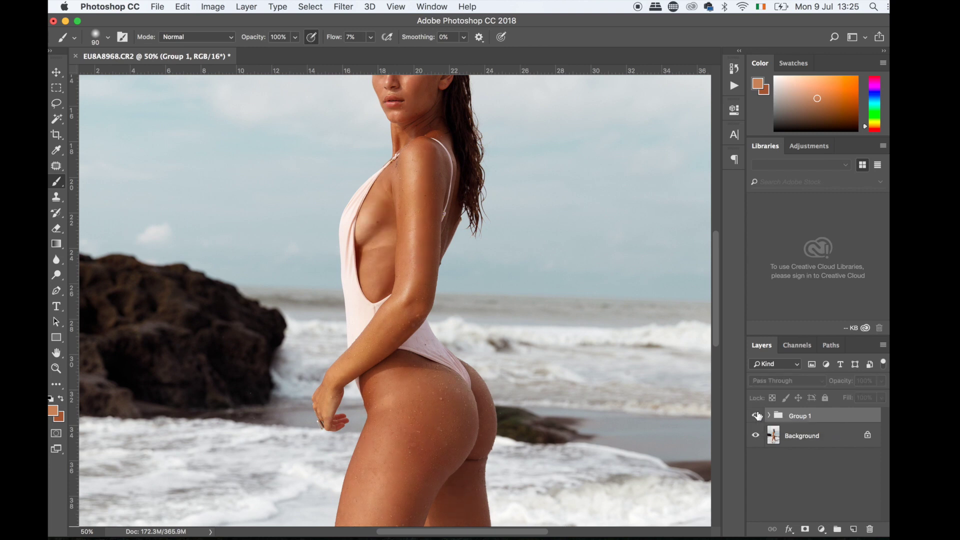
click(756, 416)
click(756, 416)
click(756, 415)
click(756, 415)
click(757, 416)
click(756, 416)
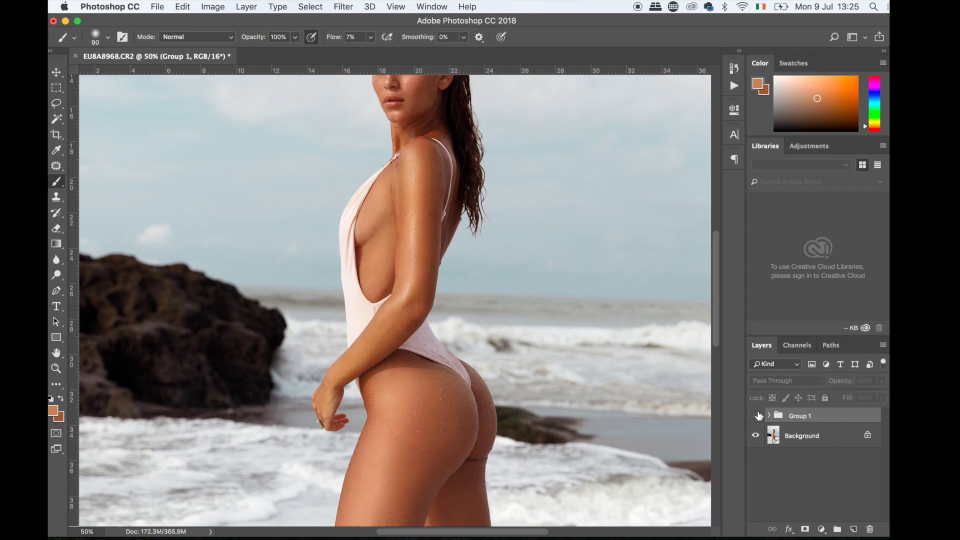
click(756, 416)
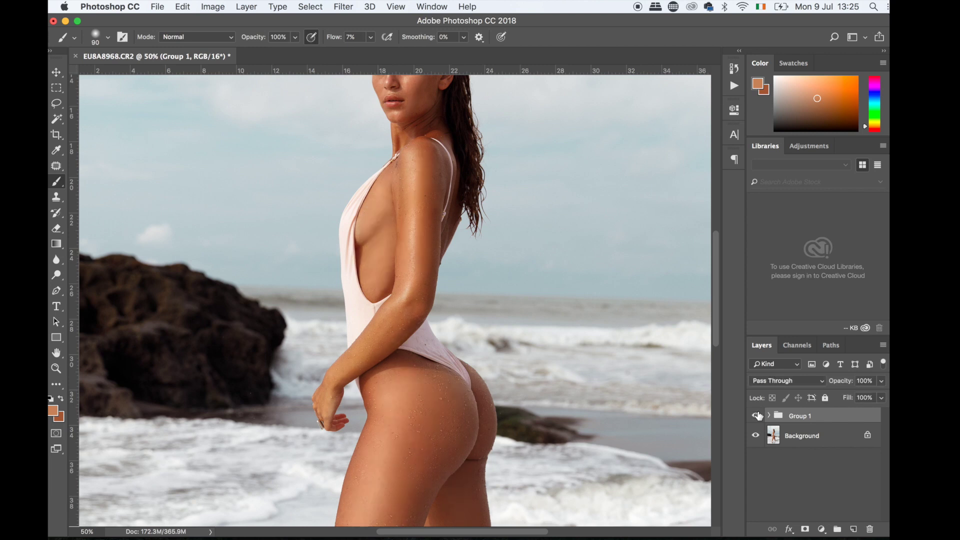
key(super+0)
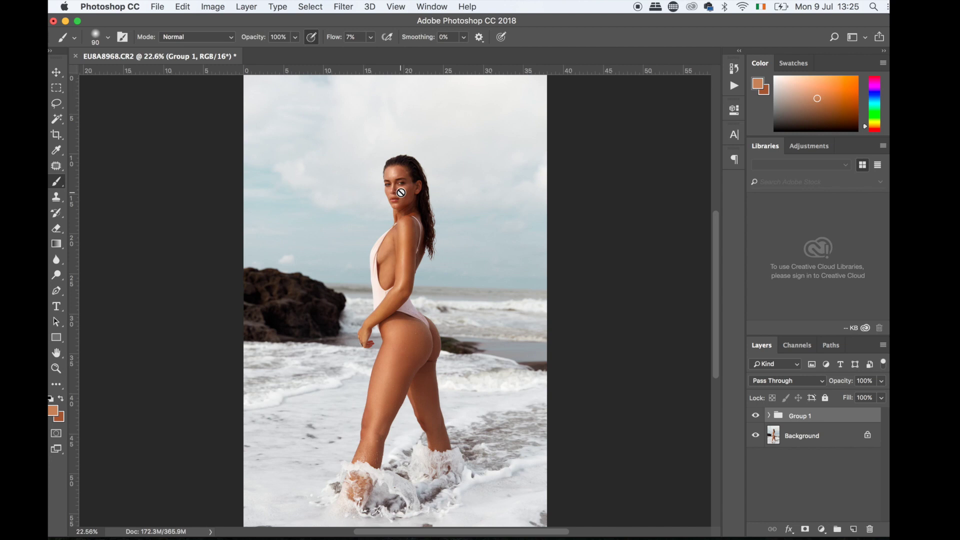
Select Layer 3 inside Group 1 and set the foreground colour to a bright, saturated orange
key(super+equal)
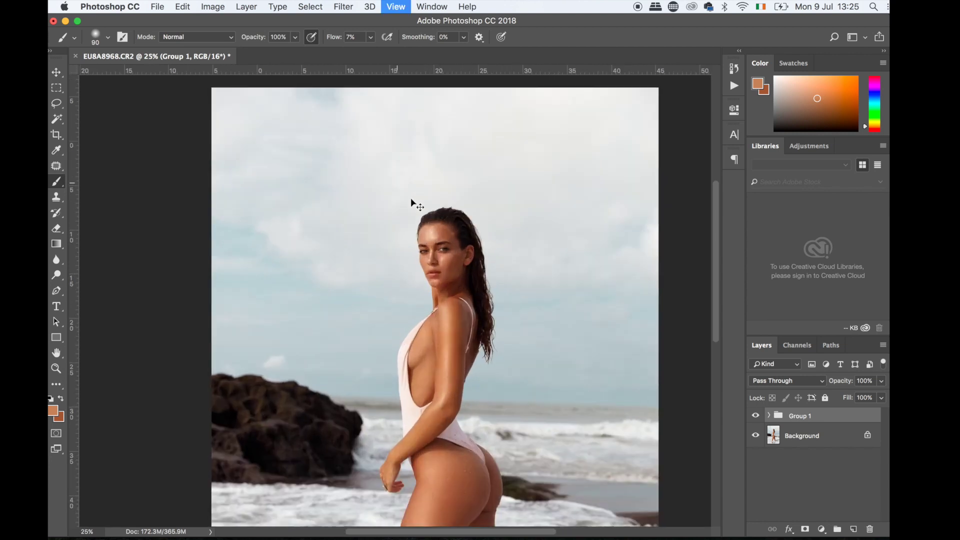
key(super+equal)
key(super+equal)
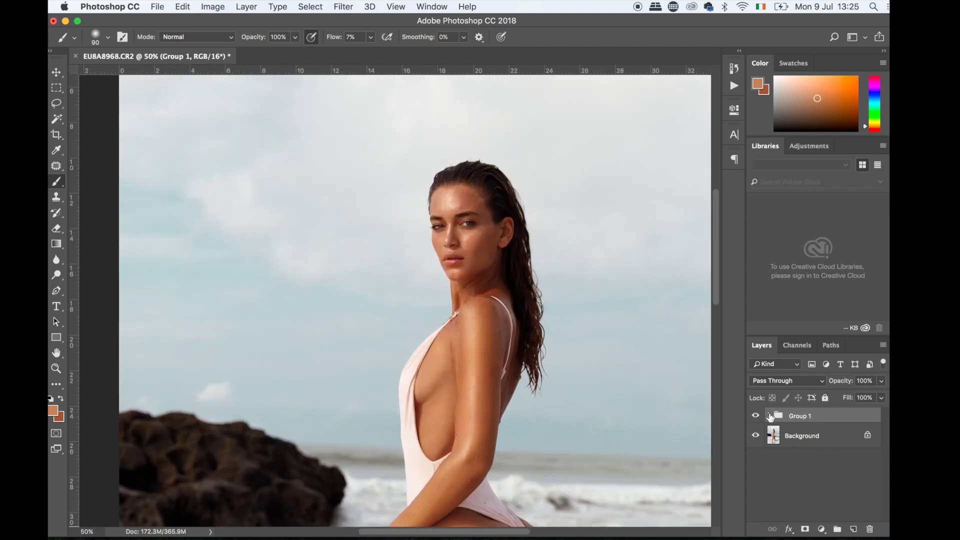
click(770, 416)
click(816, 459)
click(812, 435)
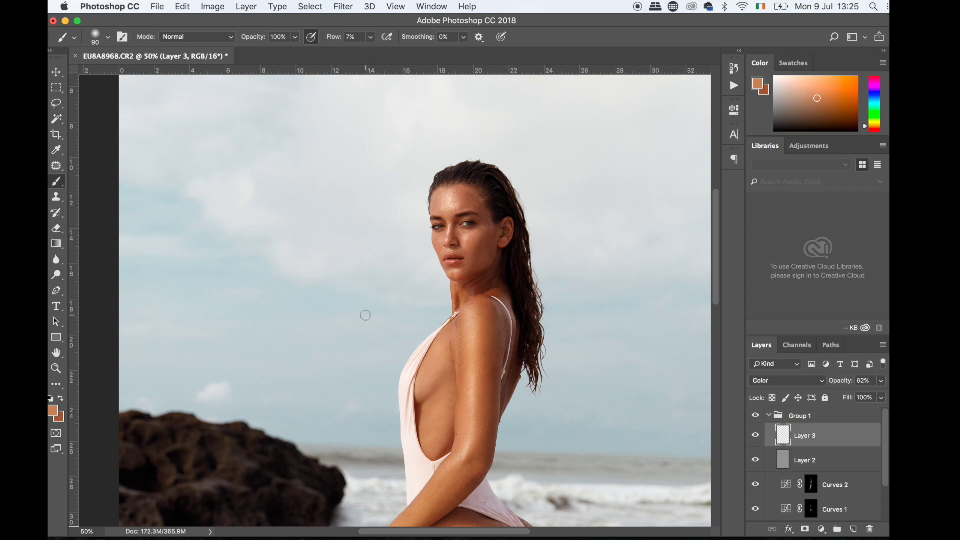
click(56, 150)
click(53, 411)
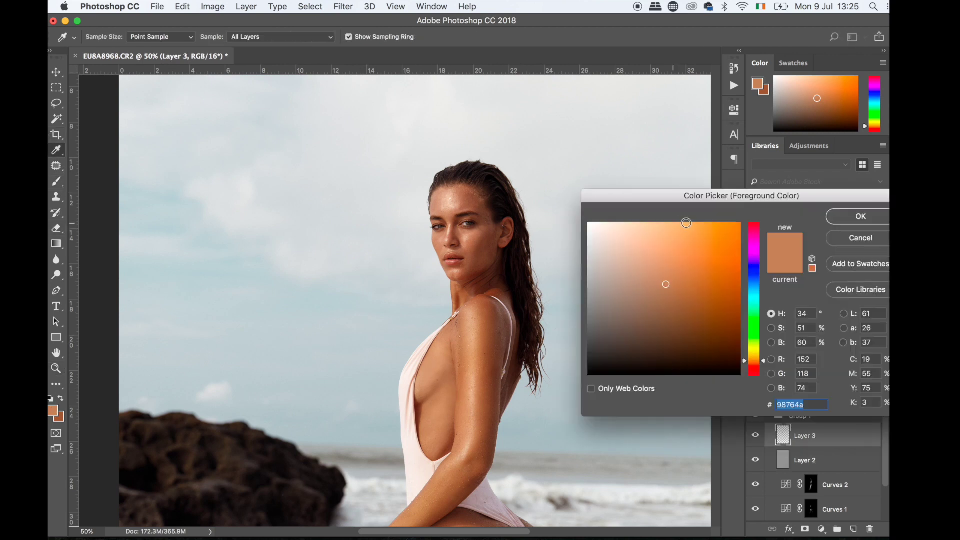
click(686, 227)
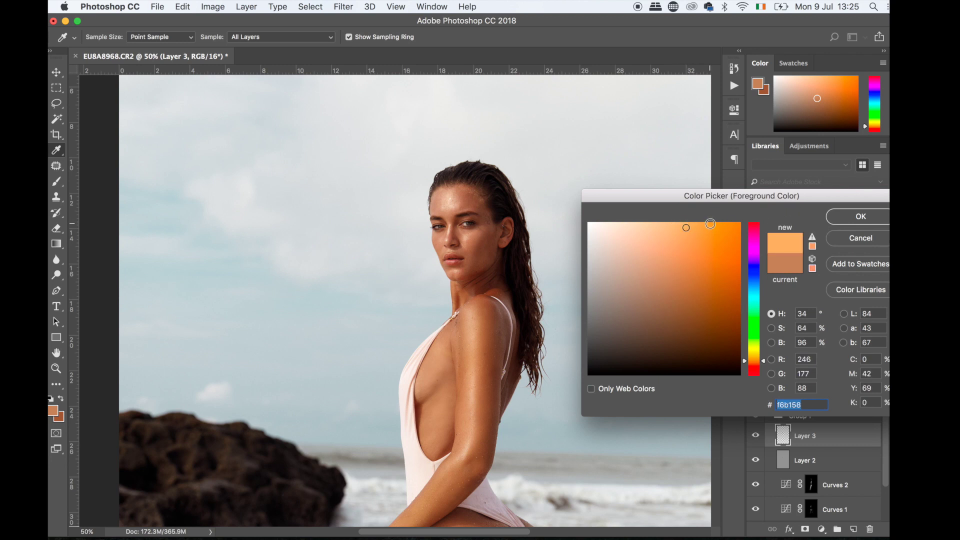
click(710, 223)
click(856, 216)
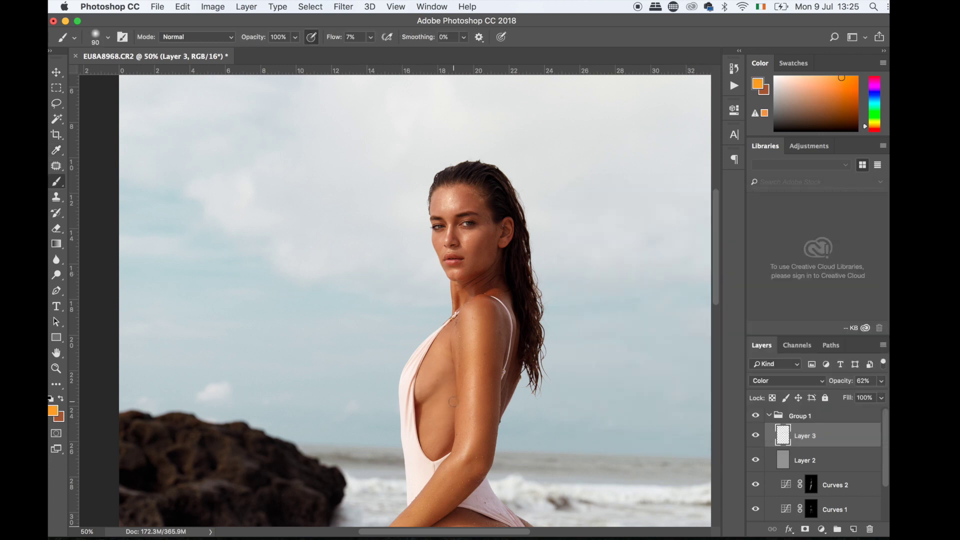
Enlarge the brush to 300 px, lower its flow to 3%, and paint warm orange over the torso and arm on Layer 3
key(bracketright)
key(bracketright)
key(bracketright)
key(bracketright)
key(bracketright)
key(bracketright)
drag(334, 39, 331, 39)
key(super+z)
drag(425, 390, 432, 447)
drag(465, 314, 459, 382)
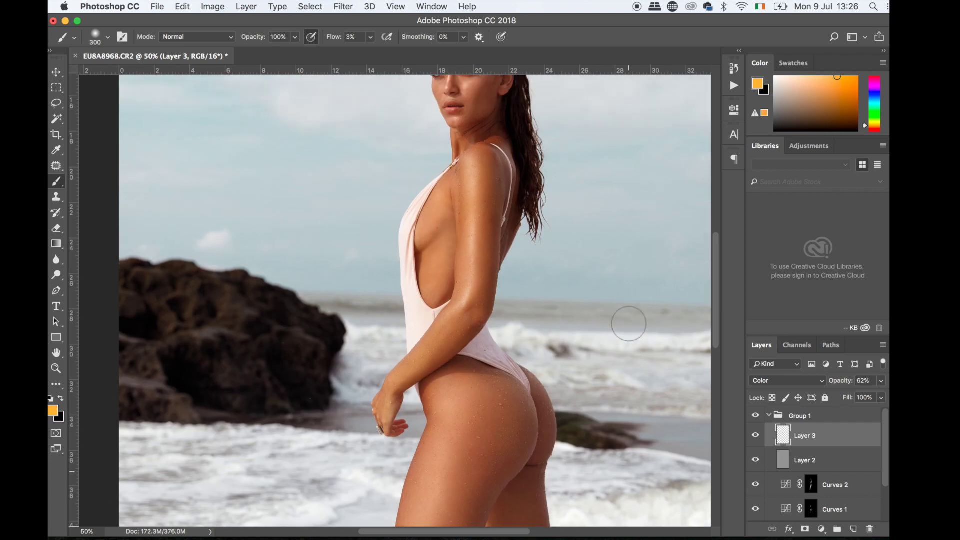
scroll(628, 322, up, 5)
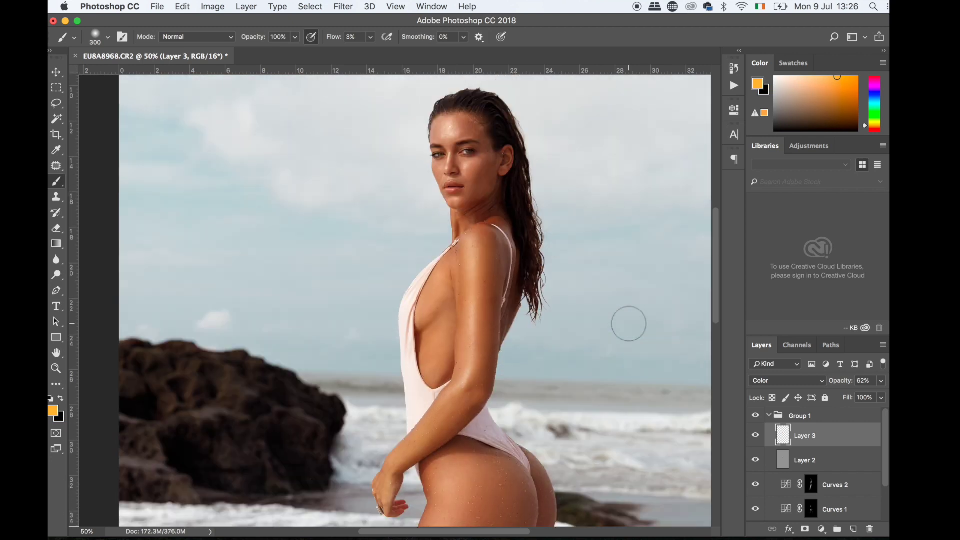
scroll(629, 324, down, 5)
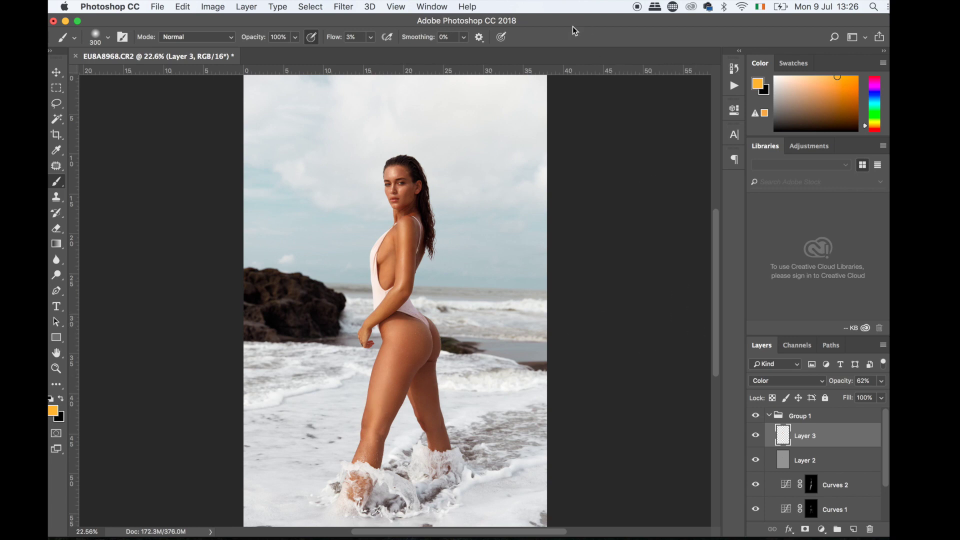
Crop the photo to remove a strip of sky above the model
click(57, 135)
drag(396, 76, 393, 108)
key(Return)
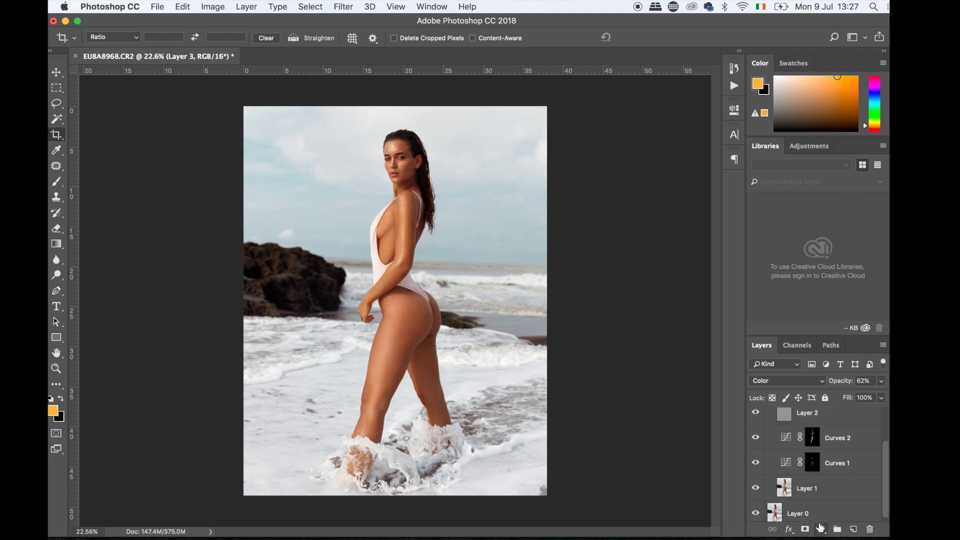
Add a Curves adjustment layer above Layer 3 and move its white and black points slightly inward for more contrast
click(821, 528)
click(836, 359)
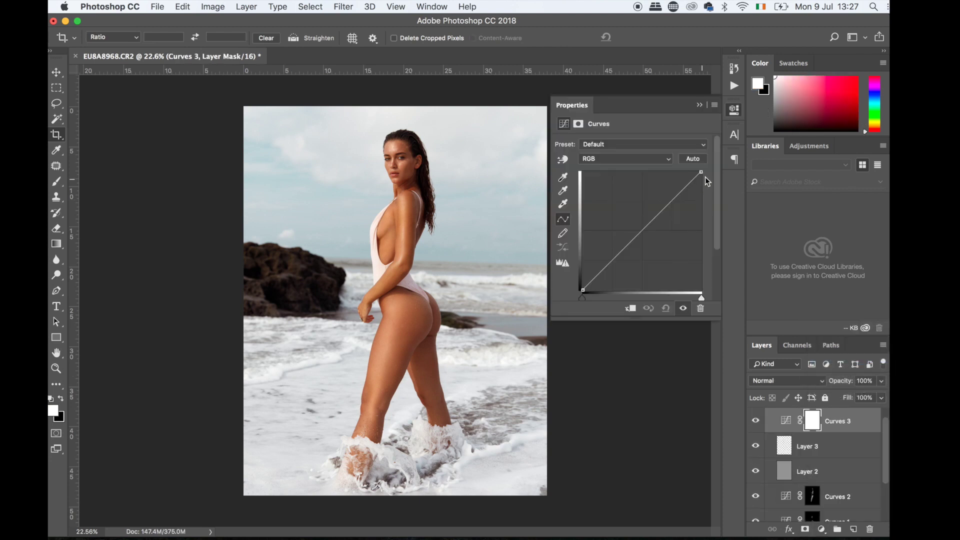
drag(701, 172, 694, 170)
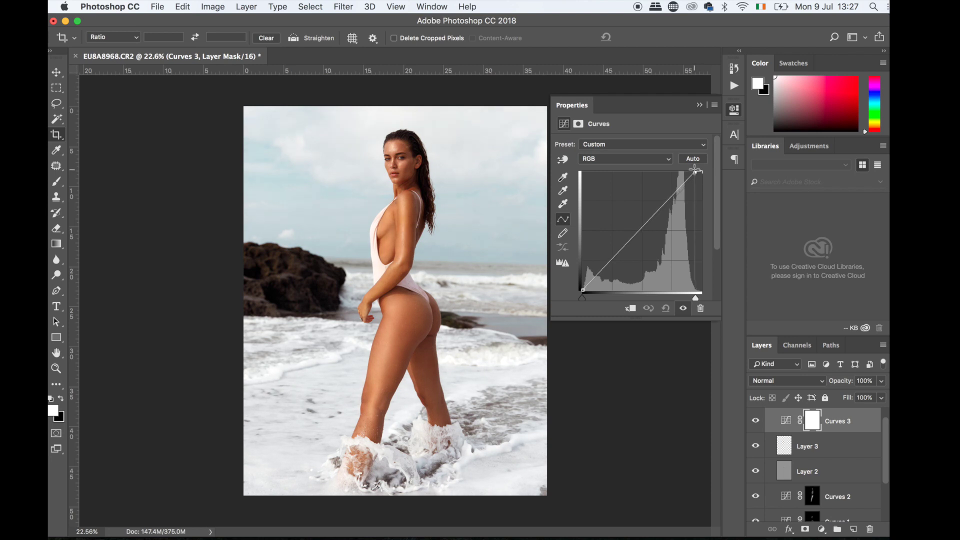
drag(582, 290, 588, 296)
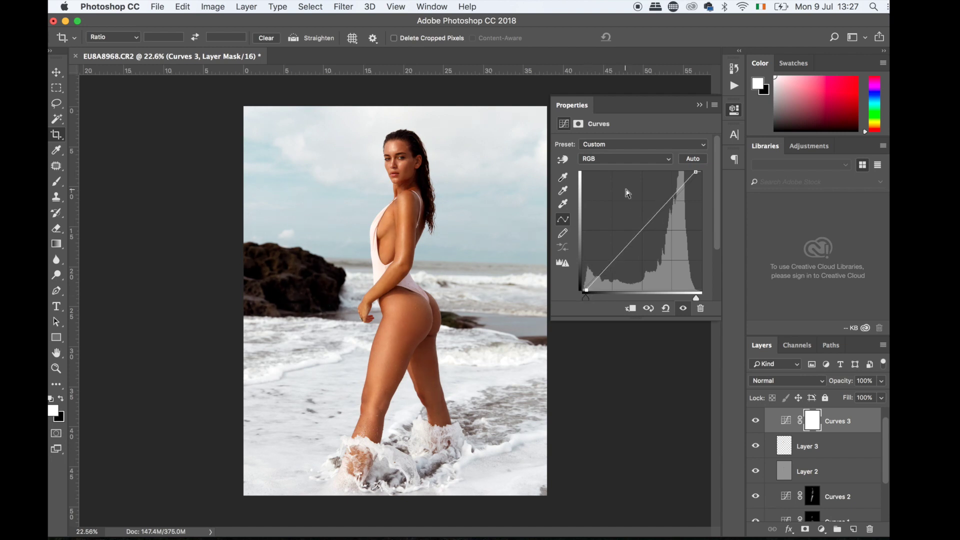
click(699, 105)
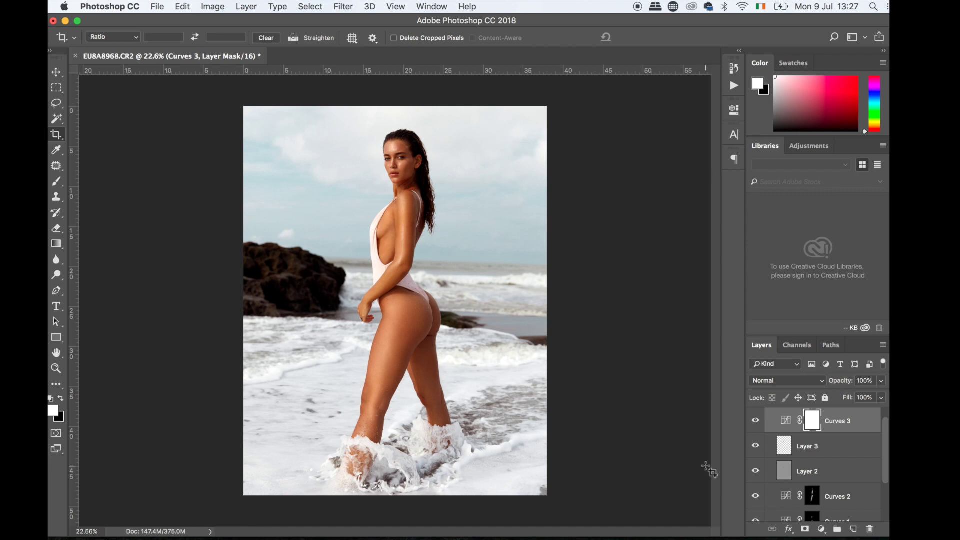
Compare the cropped photo before and after editing by hiding and showing Group 1
key(super+g)
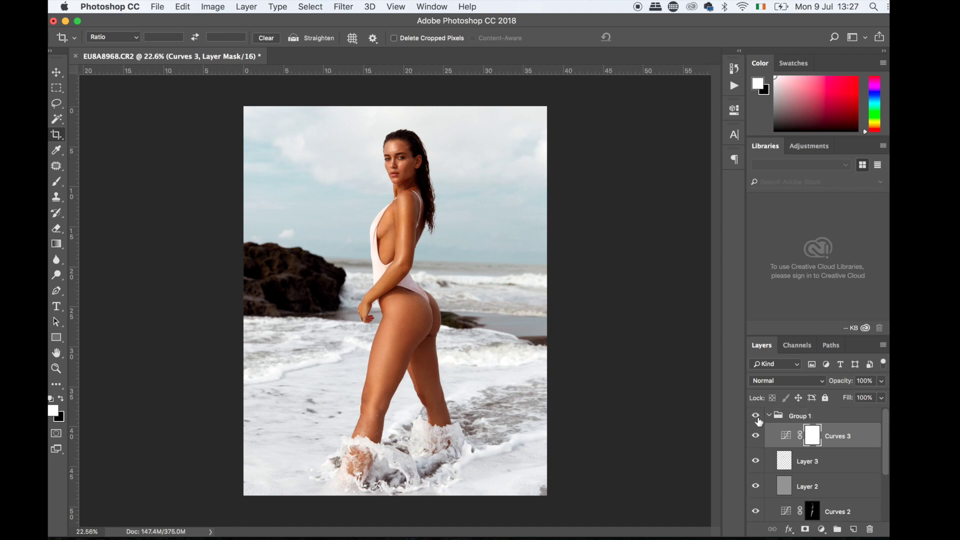
click(756, 418)
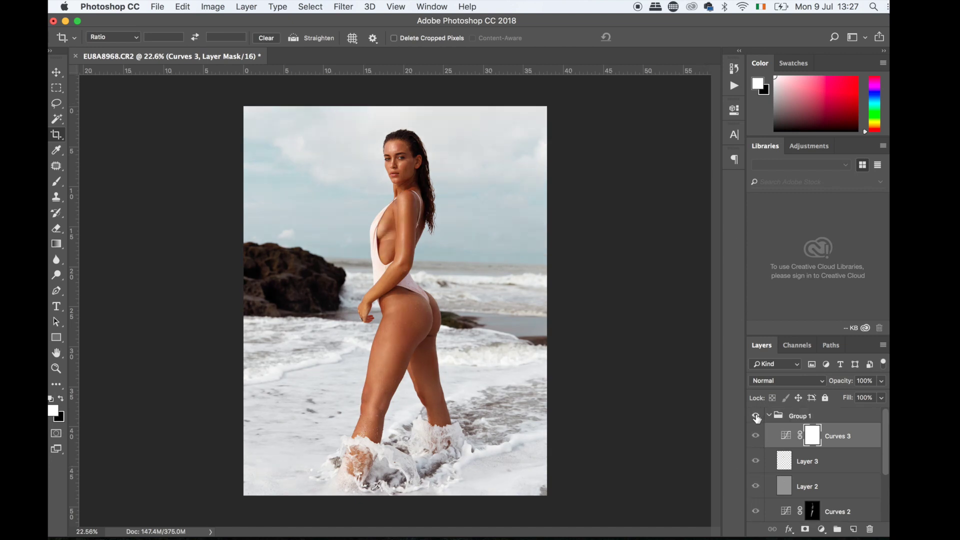
click(756, 418)
click(756, 418)
click(757, 417)
click(756, 418)
click(756, 417)
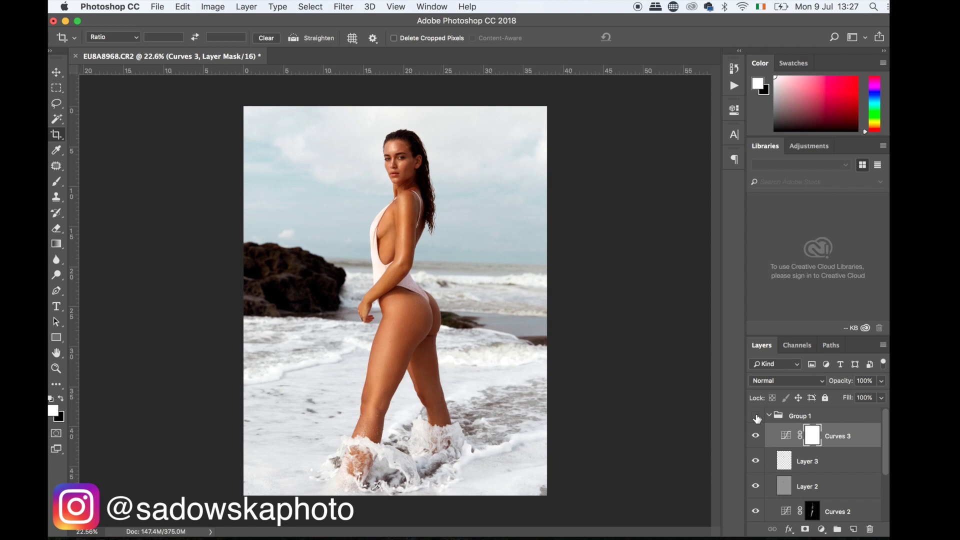
click(757, 418)
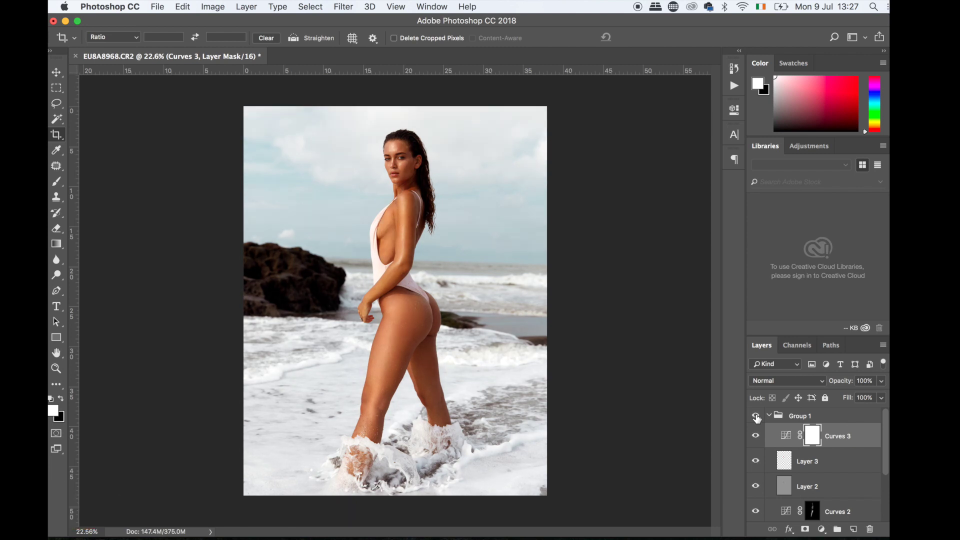
Examine the finished skin retouching on the arm, buttocks and legs up close at up to 100% zoom
key(super+plus)
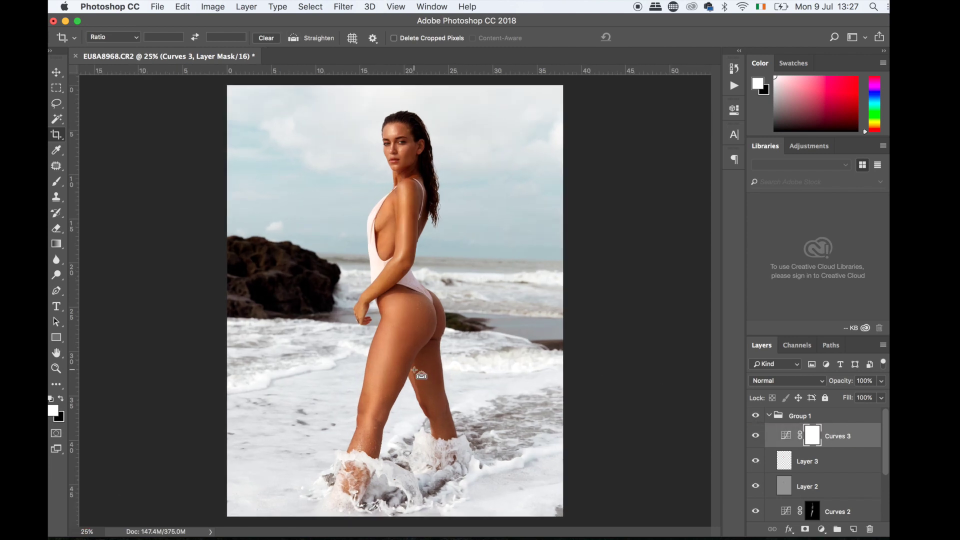
key(super+plus)
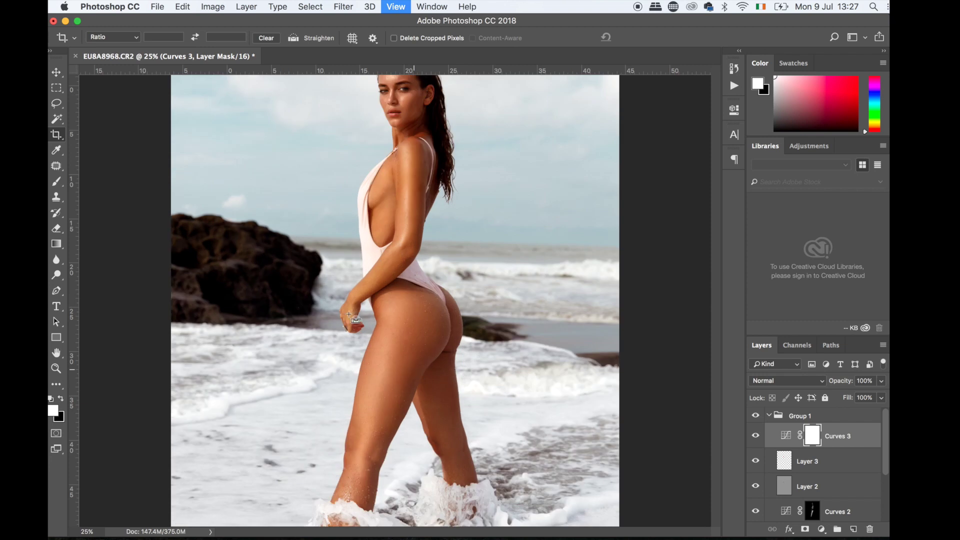
key(super+plus)
key(super+plus)
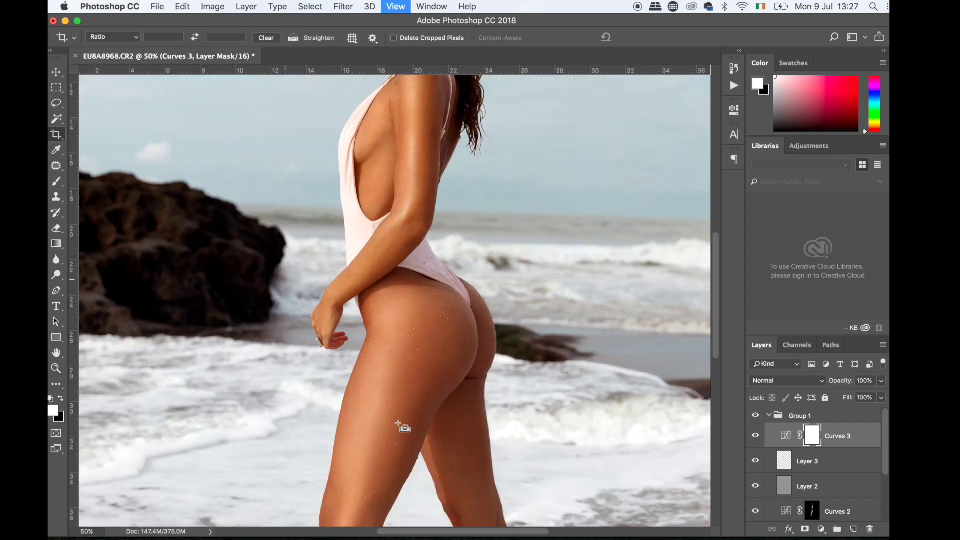
key(super+plus)
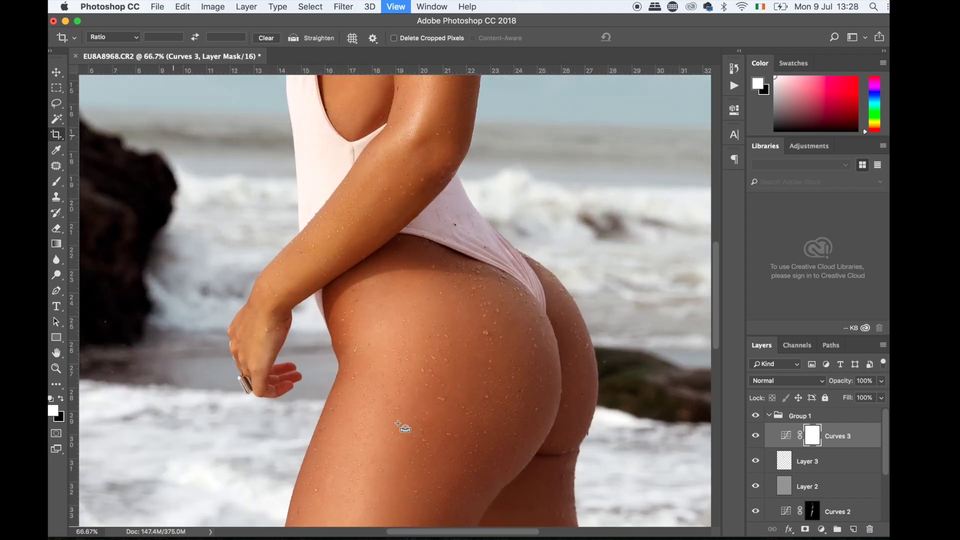
key(super+plus)
scroll(405, 462, down, 5)
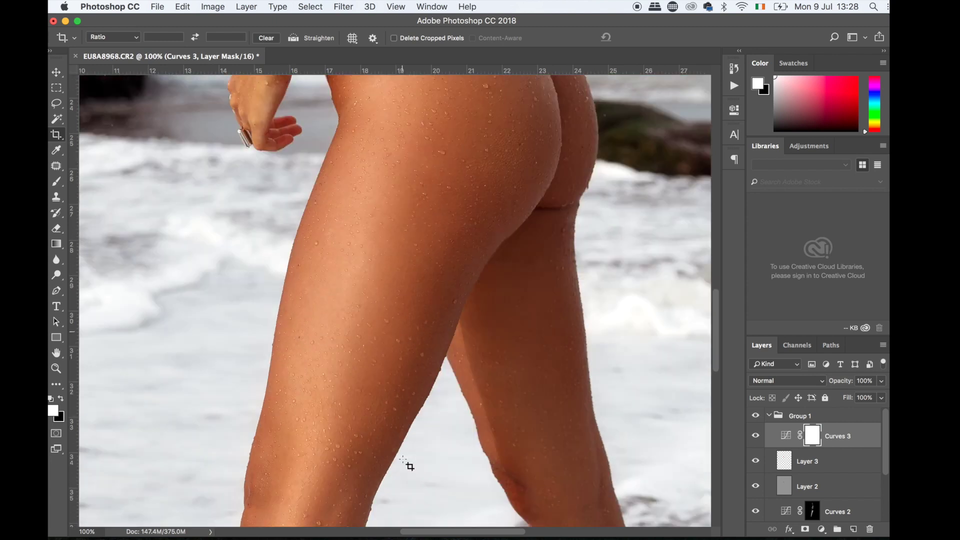
key(super+0)
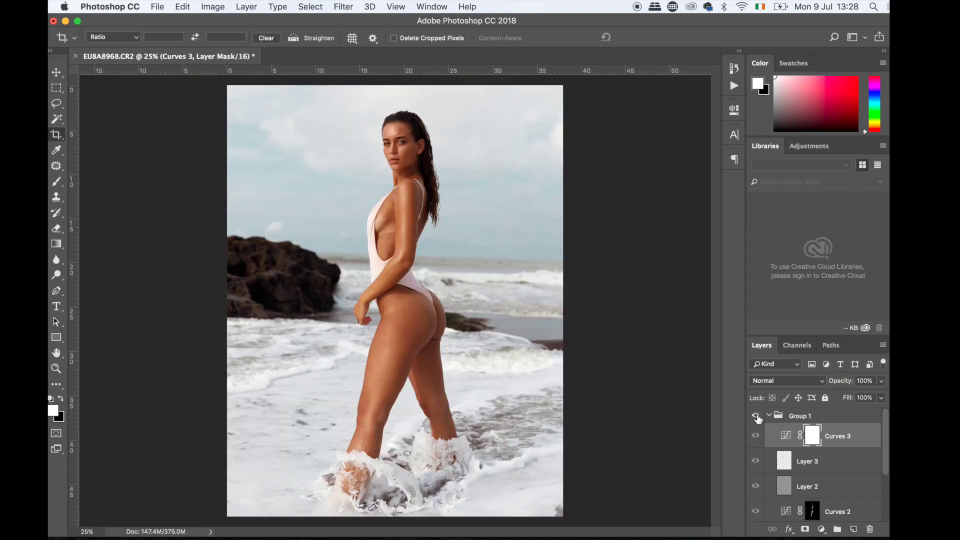
key(super+plus)
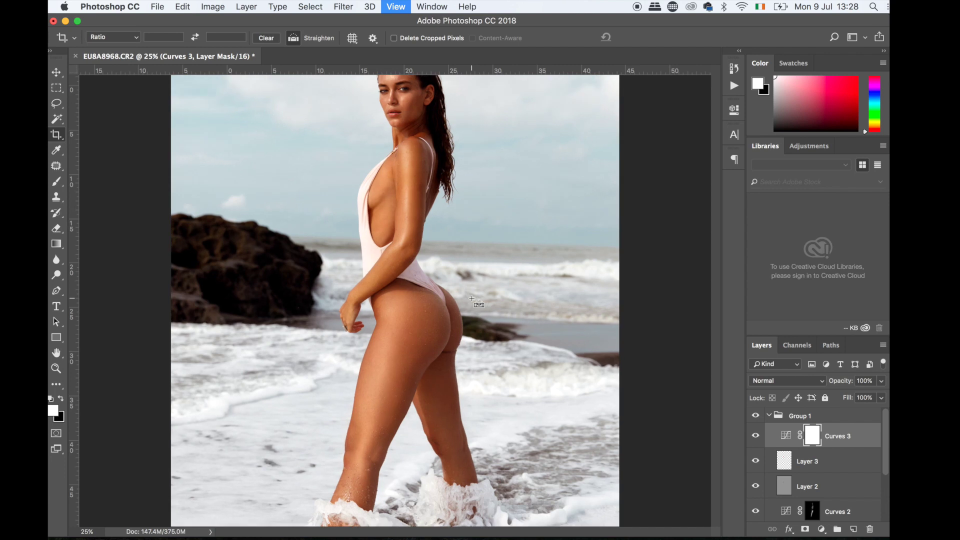
key(super+plus)
key(super+plus)
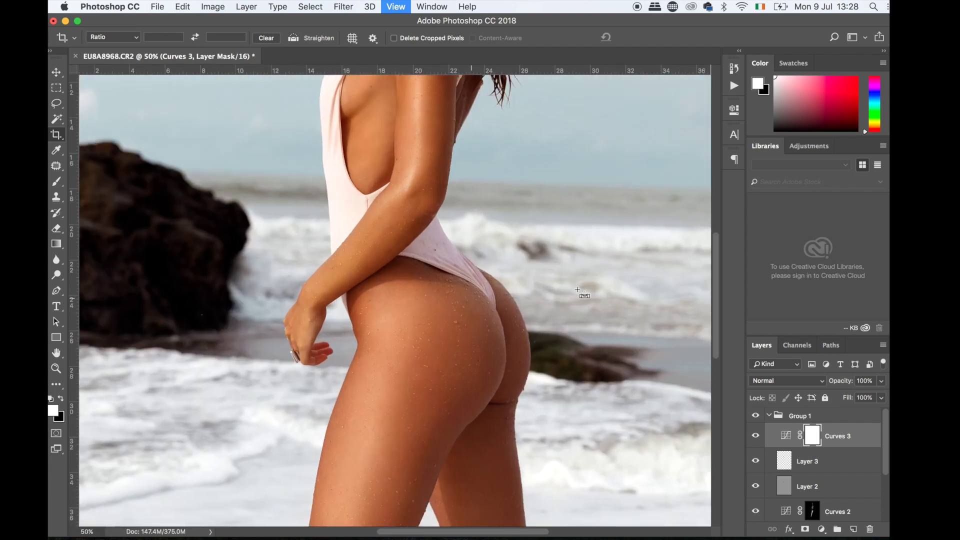